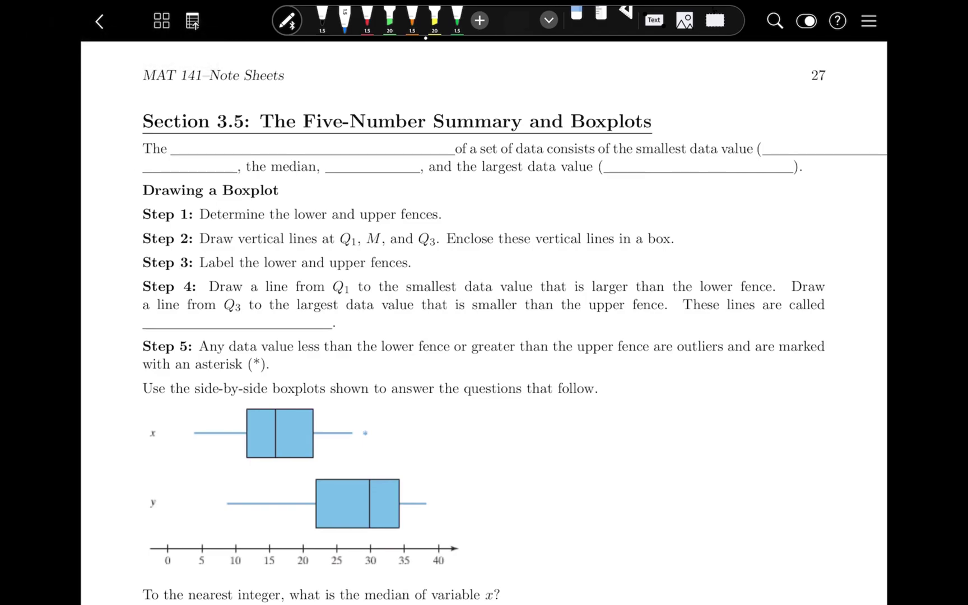
Step: Handwrite 'five Number Summary' in the first blank of the Section 3.5 definition
mouse_move(195, 135)
mouse_down()
mouse_move(180, 150)
mouse_move(190, 145)
mouse_up()
mouse_move(193, 145)
mouse_down()
mouse_move(243, 150)
mouse_move(260, 135)
mouse_up()
drag(260, 143, 294, 152)
drag(303, 148, 343, 149)
mouse_move(364, 144)
mouse_down()
mouse_move(358, 151)
mouse_move(432, 146)
mouse_move(431, 167)
mouse_up()
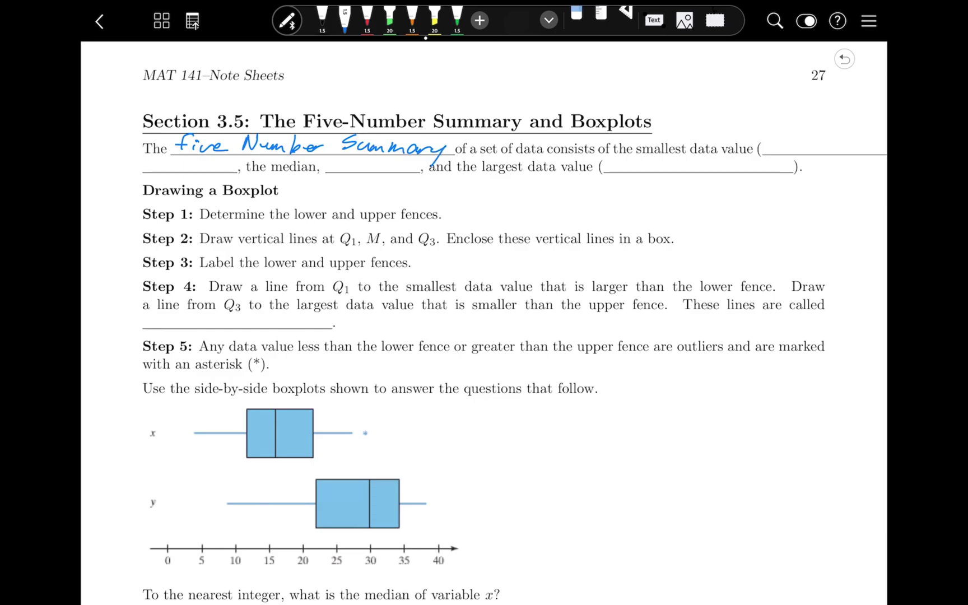
Step: Fill the remaining blanks with minimum, Q1, Q3 and maximum
mouse_move(771, 152)
mouse_down()
mouse_move(784, 145)
mouse_move(786, 156)
mouse_up()
drag(798, 137, 816, 152)
mouse_move(818, 140)
mouse_down()
mouse_move(834, 152)
mouse_move(864, 147)
mouse_up()
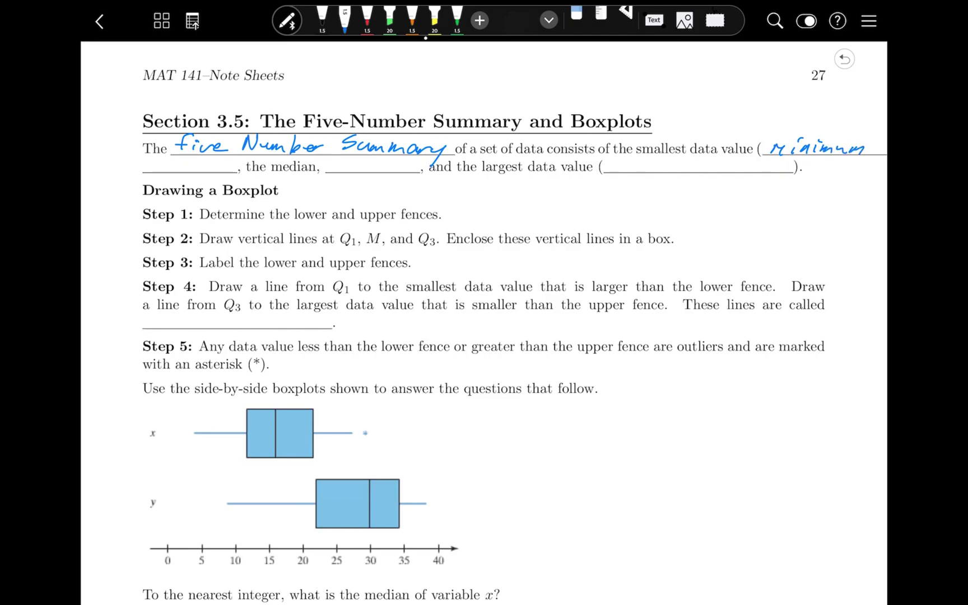
drag(181, 159, 186, 176)
drag(360, 161, 370, 174)
drag(374, 167, 374, 178)
drag(618, 169, 650, 170)
drag(657, 170, 747, 175)
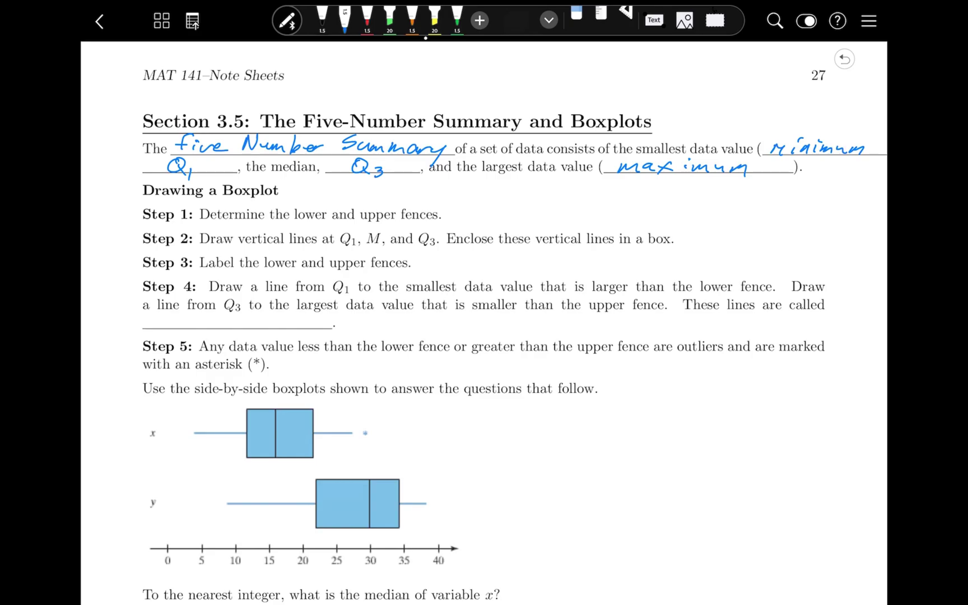
scroll(484, 322, down, 5)
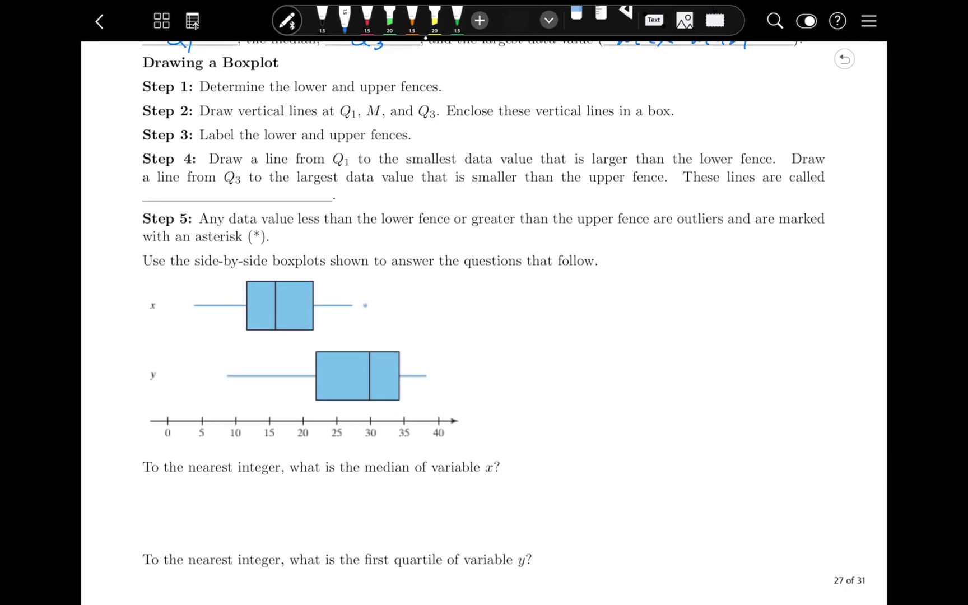
Step: Label Q1 and Q3 under x's box and draw arrows to both whiskers
scroll(484, 322, up, 2)
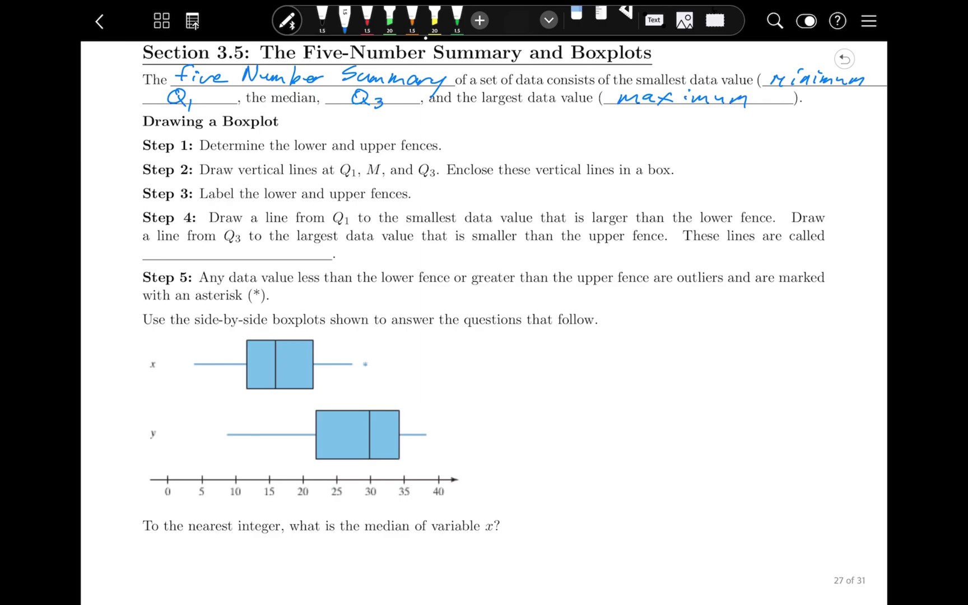
mouse_move(248, 395)
mouse_down()
mouse_move(248, 407)
mouse_move(277, 402)
mouse_up()
mouse_move(312, 392)
mouse_down()
mouse_move(308, 402)
mouse_move(321, 408)
mouse_up()
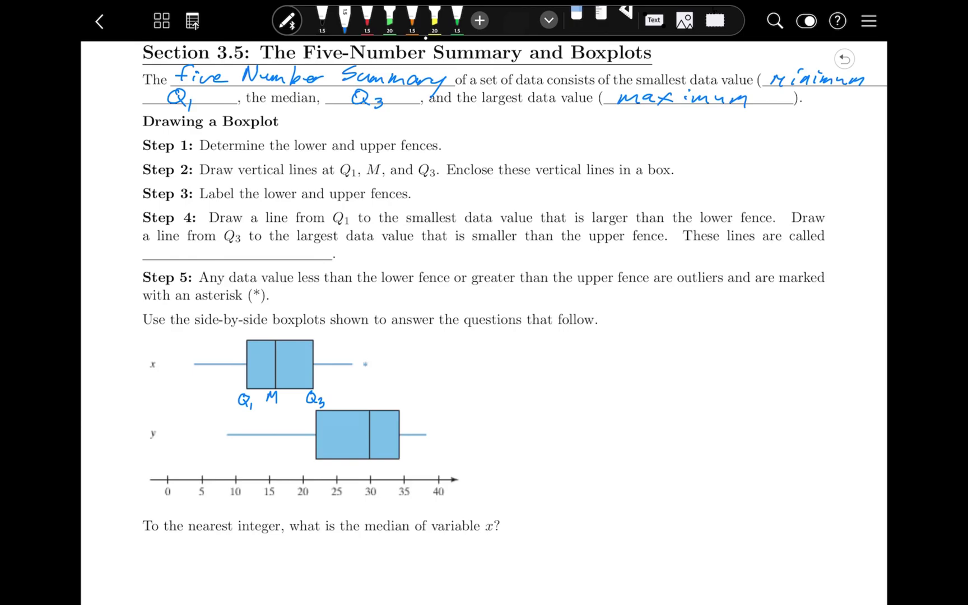
mouse_move(344, 338)
mouse_down()
mouse_move(334, 363)
mouse_move(365, 332)
mouse_move(437, 329)
mouse_move(437, 340)
mouse_up()
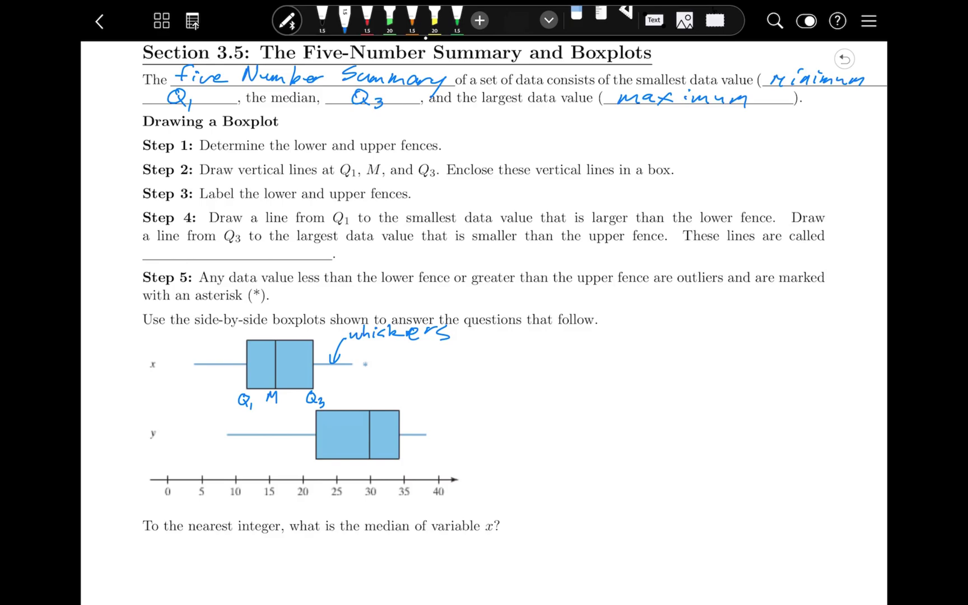
mouse_move(179, 383)
mouse_down()
mouse_move(192, 368)
mouse_move(166, 398)
mouse_move(208, 399)
mouse_up()
Step: Write 'Smallest data value that is not an outlier' beside the left whisker
drag(203, 392, 210, 391)
drag(155, 408, 167, 414)
mouse_move(171, 403)
mouse_down()
mouse_move(175, 413)
mouse_move(187, 411)
mouse_move(159, 417)
mouse_up()
drag(164, 420, 169, 426)
mouse_move(172, 419)
mouse_down()
mouse_move(190, 421)
mouse_move(141, 438)
mouse_up()
drag(137, 432, 167, 441)
drag(171, 430, 171, 441)
mouse_move(167, 434)
mouse_down()
mouse_move(177, 434)
mouse_move(147, 457)
mouse_up()
mouse_move(128, 467)
mouse_down()
mouse_move(133, 457)
mouse_move(138, 468)
mouse_up()
drag(142, 460, 149, 469)
drag(143, 462, 199, 466)
drag(201, 460, 213, 466)
drag(206, 457, 220, 467)
drag(223, 459, 238, 467)
drag(238, 467, 248, 458)
Step: Arrow the right whisker's end and label it 'largest data value that is not an outlier'
mouse_move(361, 381)
mouse_down()
mouse_move(353, 365)
mouse_move(380, 389)
mouse_up()
drag(382, 388, 408, 390)
mouse_move(415, 383)
mouse_down()
mouse_move(409, 392)
mouse_move(424, 393)
mouse_up()
drag(421, 386, 455, 394)
drag(465, 386, 471, 392)
drag(480, 385, 522, 394)
drag(527, 385, 554, 392)
mouse_move(573, 379)
mouse_down()
mouse_move(574, 394)
mouse_move(590, 393)
mouse_up()
mouse_move(599, 388)
mouse_down()
mouse_move(593, 396)
mouse_move(612, 395)
mouse_up()
drag(604, 386, 629, 397)
mouse_move(628, 382)
mouse_down()
mouse_move(636, 397)
mouse_move(679, 392)
mouse_up()
drag(685, 386, 693, 399)
drag(692, 384, 711, 380)
mouse_move(737, 379)
mouse_down()
mouse_move(727, 387)
mouse_move(796, 388)
mouse_up()
mouse_move(810, 369)
mouse_down()
mouse_move(807, 390)
mouse_move(817, 381)
mouse_up()
mouse_move(821, 384)
mouse_down()
mouse_move(825, 369)
mouse_move(835, 385)
mouse_up()
drag(837, 383, 854, 380)
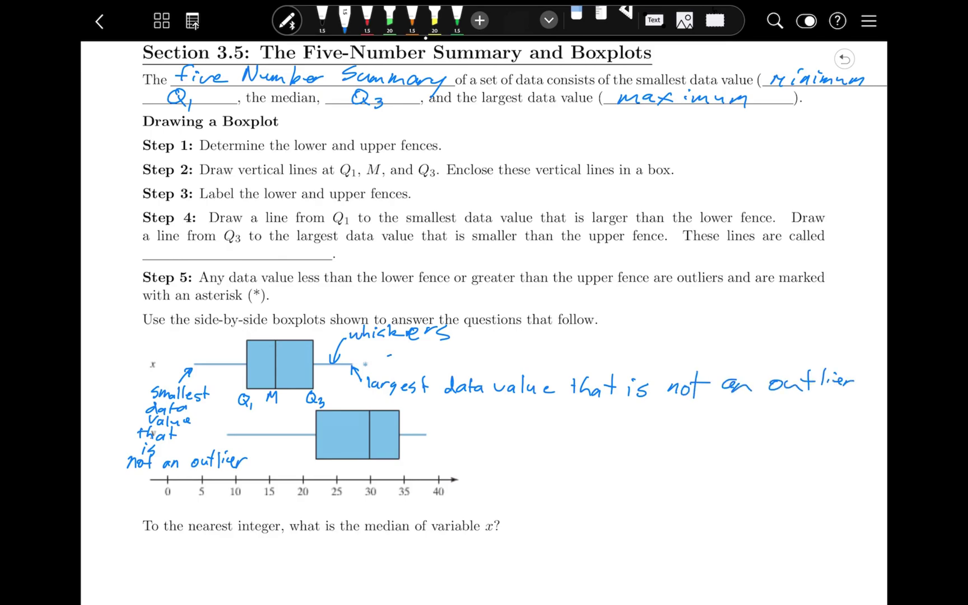
Step: Point an arrow at the asterisk and label it 'outliers'
drag(390, 354, 377, 364)
mouse_move(404, 353)
mouse_down()
mouse_move(399, 361)
mouse_move(417, 357)
mouse_up()
drag(429, 339, 424, 360)
drag(420, 352, 428, 349)
drag(436, 346, 441, 360)
drag(449, 357, 470, 353)
drag(484, 352, 474, 366)
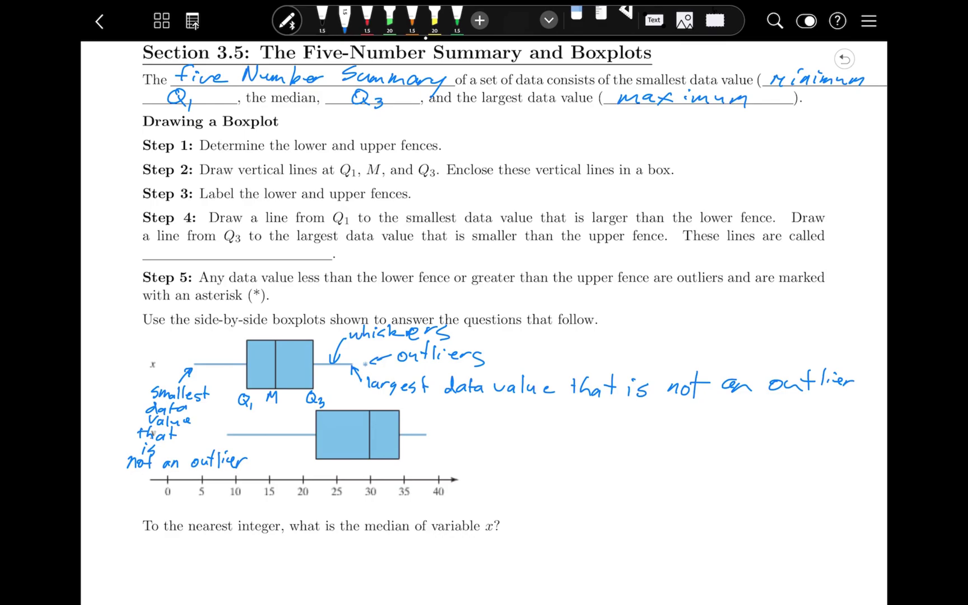
scroll(484, 303, down, 3)
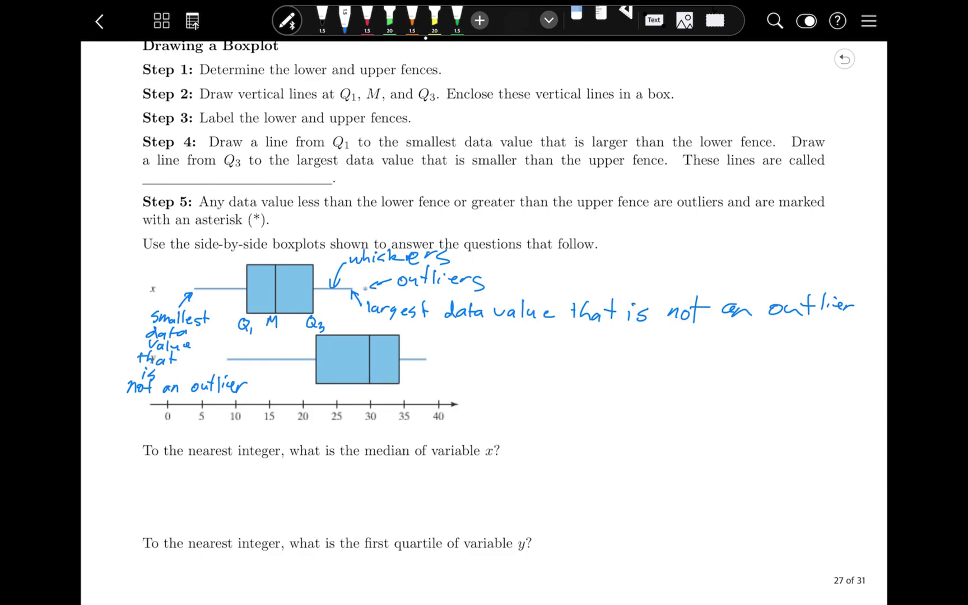
Step: In orange, dash a line from x's median to the axis and answer 16
scroll(484, 303, down, 2)
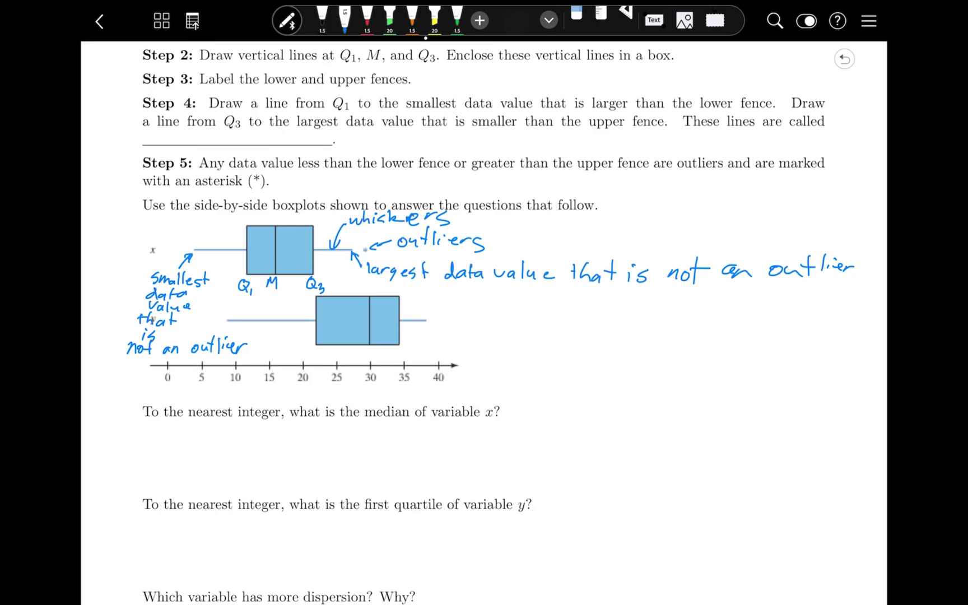
click(413, 19)
drag(277, 328, 277, 335)
drag(277, 340, 277, 347)
drag(276, 353, 276, 360)
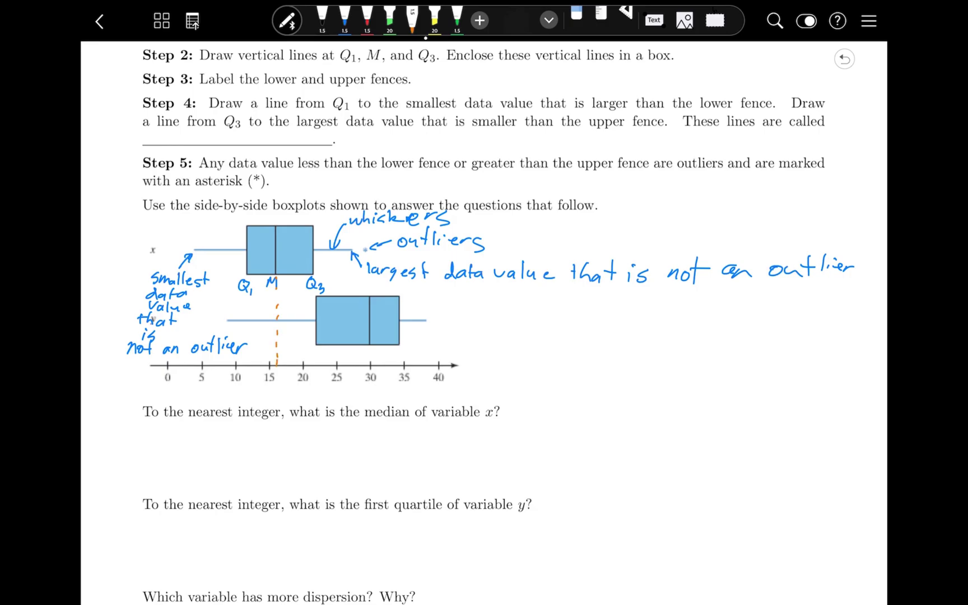
drag(270, 450, 271, 471)
drag(288, 446, 280, 461)
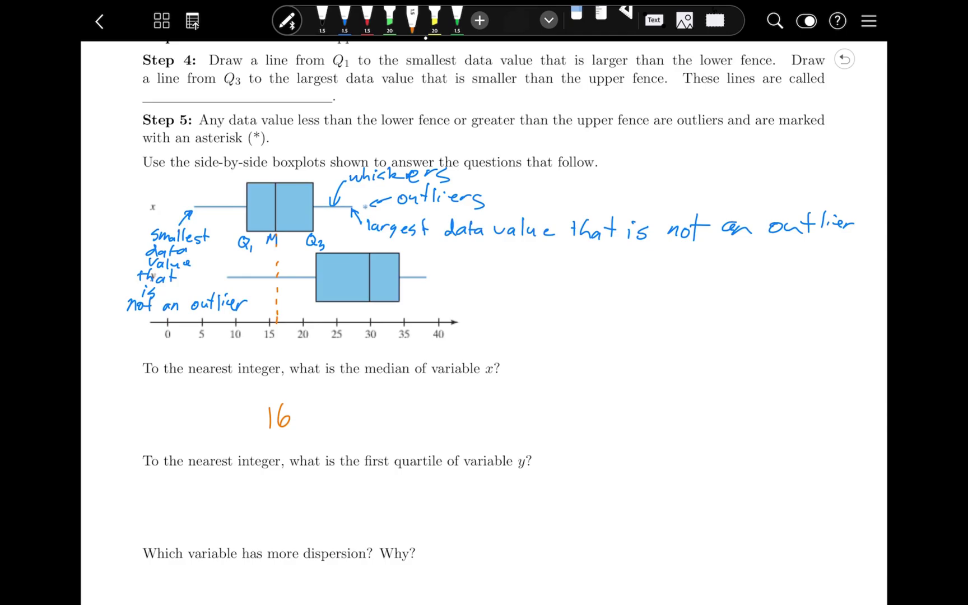
Step: Dash a line from y's Q1, answer 22, and answer y for more dispersion
drag(316, 312, 317, 323)
mouse_move(294, 493)
mouse_down()
mouse_move(311, 490)
mouse_move(318, 514)
mouse_up()
mouse_move(326, 495)
mouse_down()
mouse_move(328, 516)
mouse_move(353, 508)
mouse_up()
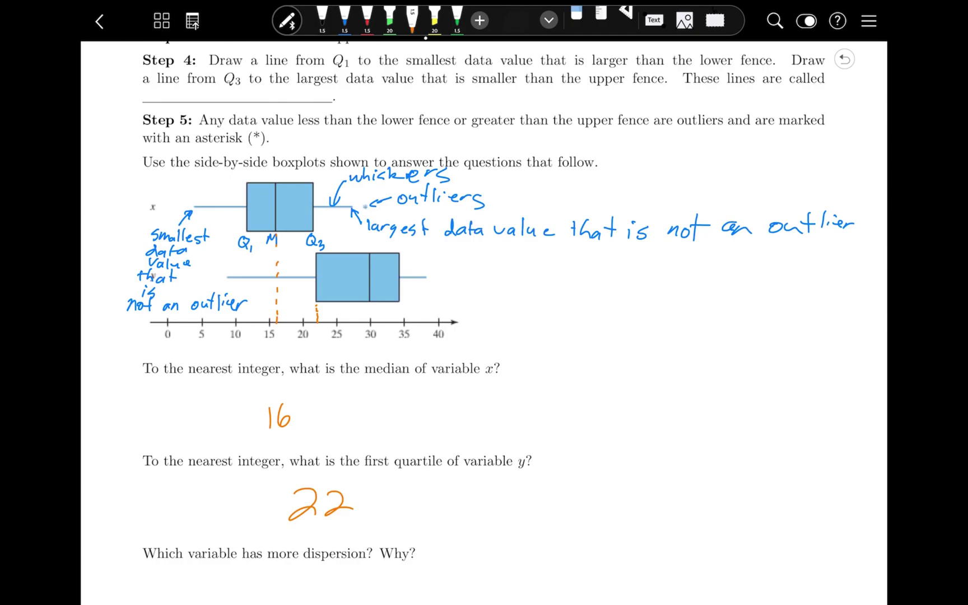
scroll(484, 302, down, 1)
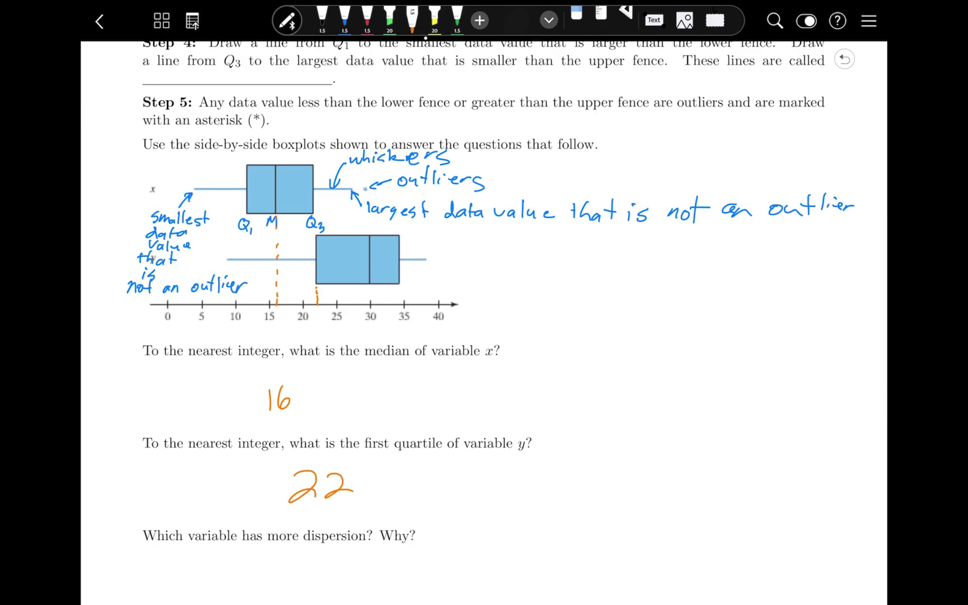
scroll(484, 323, down, 3)
drag(224, 478, 213, 505)
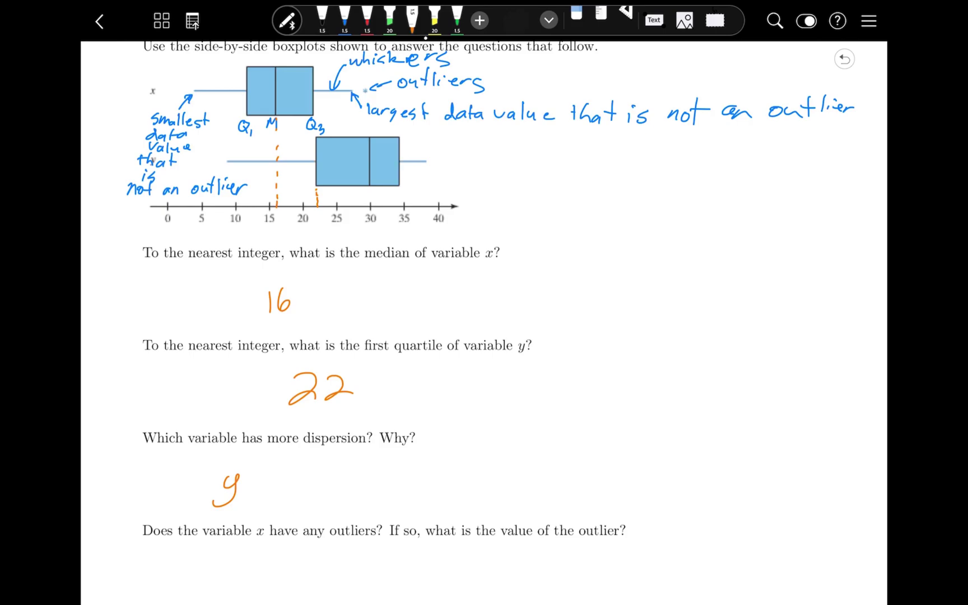
Step: Write Yes under the outlier question
scroll(484, 323, down, 1)
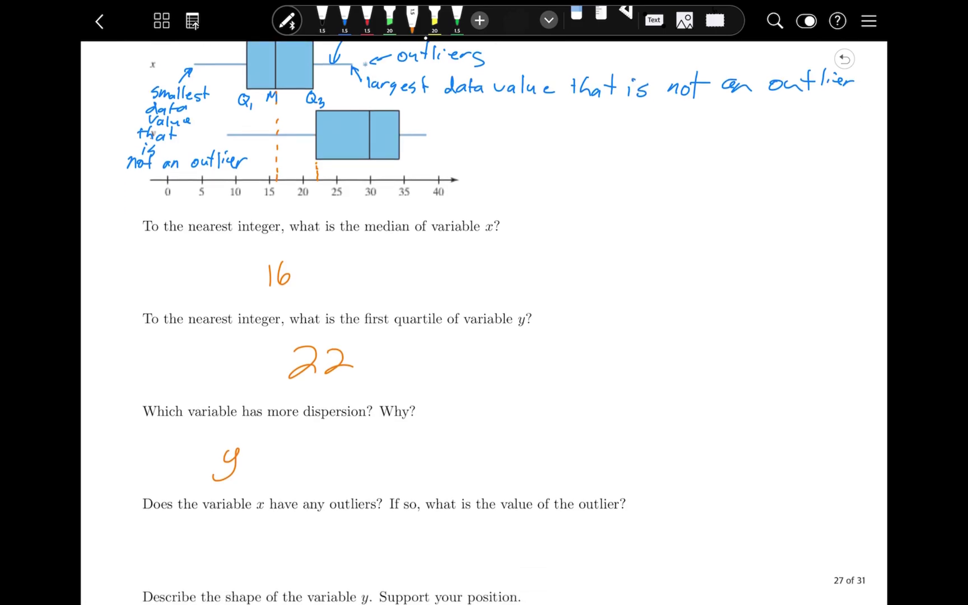
scroll(484, 323, up, 1)
drag(350, 66, 448, 51)
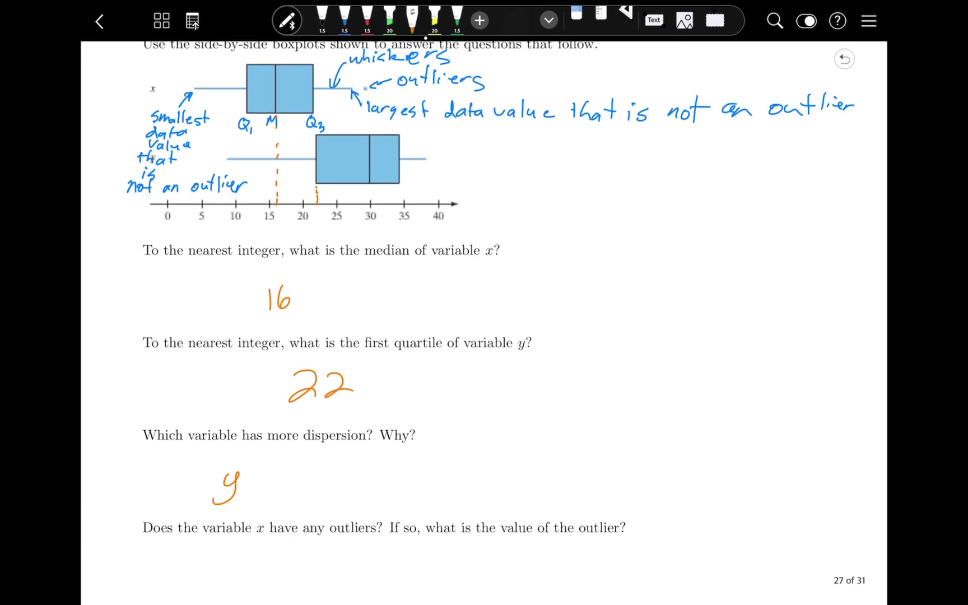
scroll(484, 322, down, 2)
drag(185, 497, 196, 509)
mouse_move(208, 492)
mouse_down()
mouse_move(183, 531)
mouse_move(220, 521)
mouse_up()
mouse_move(241, 508)
mouse_down()
mouse_move(229, 520)
mouse_move(235, 534)
mouse_up()
scroll(485, 323, up, 2)
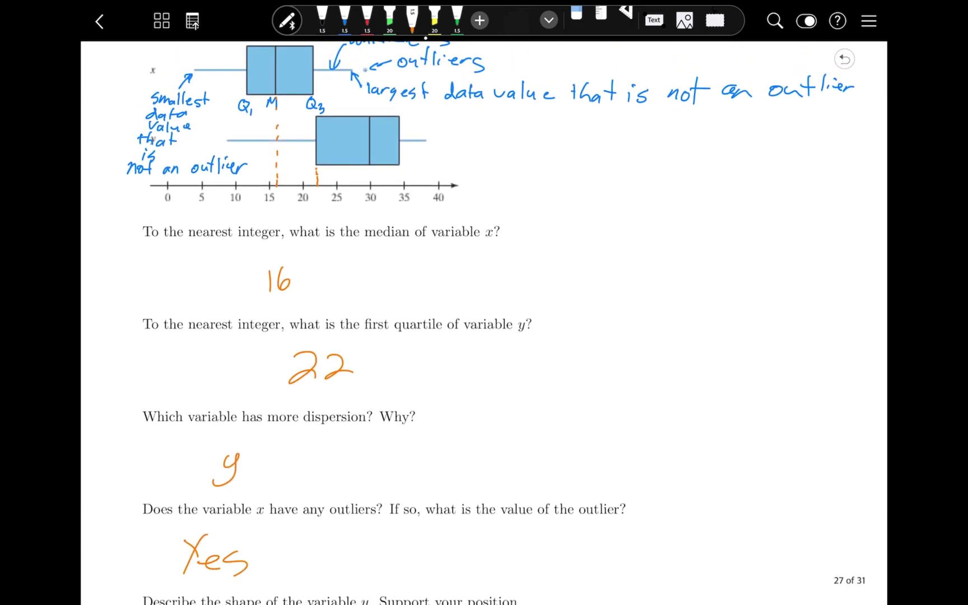
Step: Drop a dashed line from the outlier to the axis and add its value 29
drag(364, 148, 364, 173)
drag(365, 177, 363, 185)
drag(275, 567, 274, 580)
drag(303, 547, 348, 575)
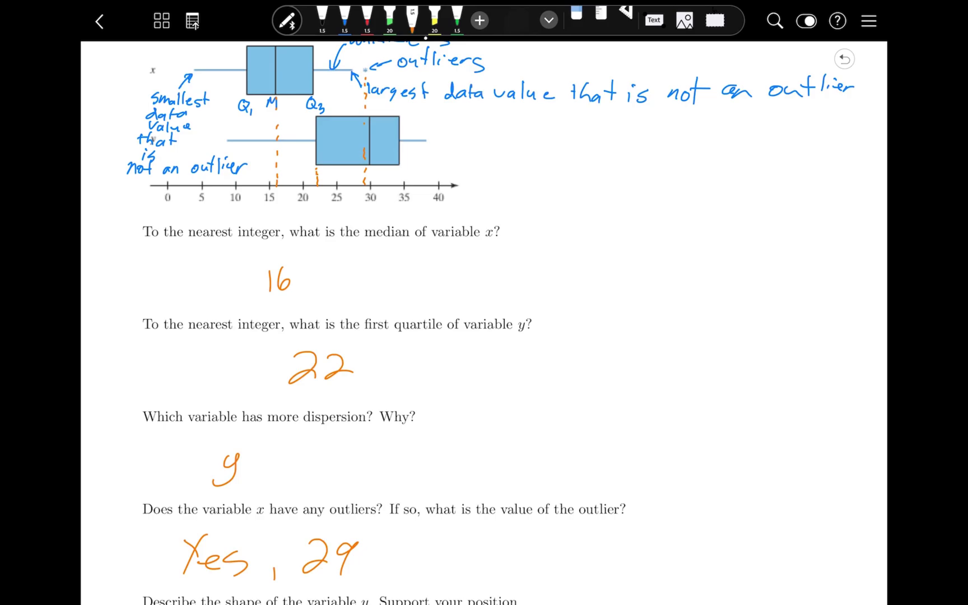
scroll(484, 323, down, 4)
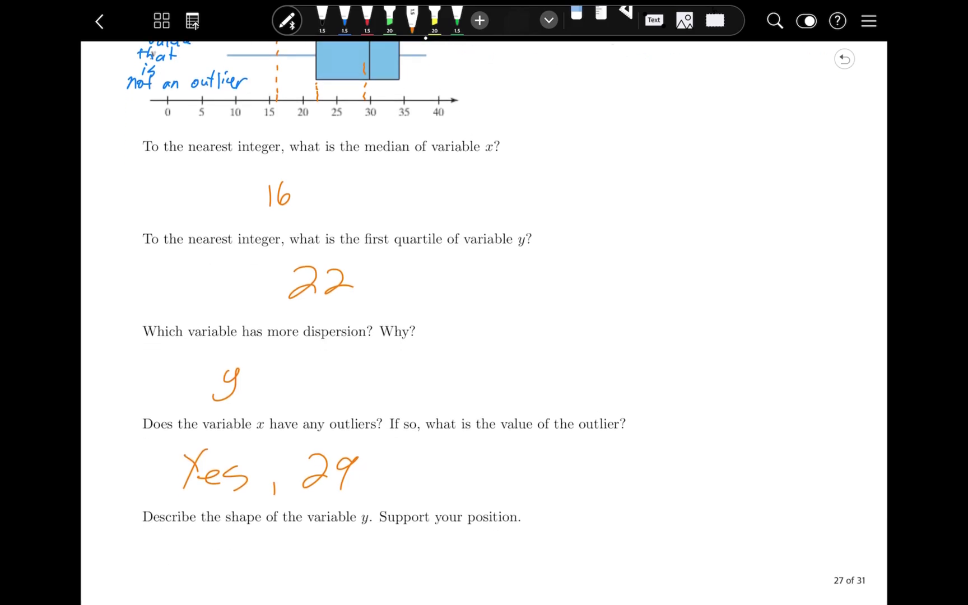
scroll(484, 323, up, 5)
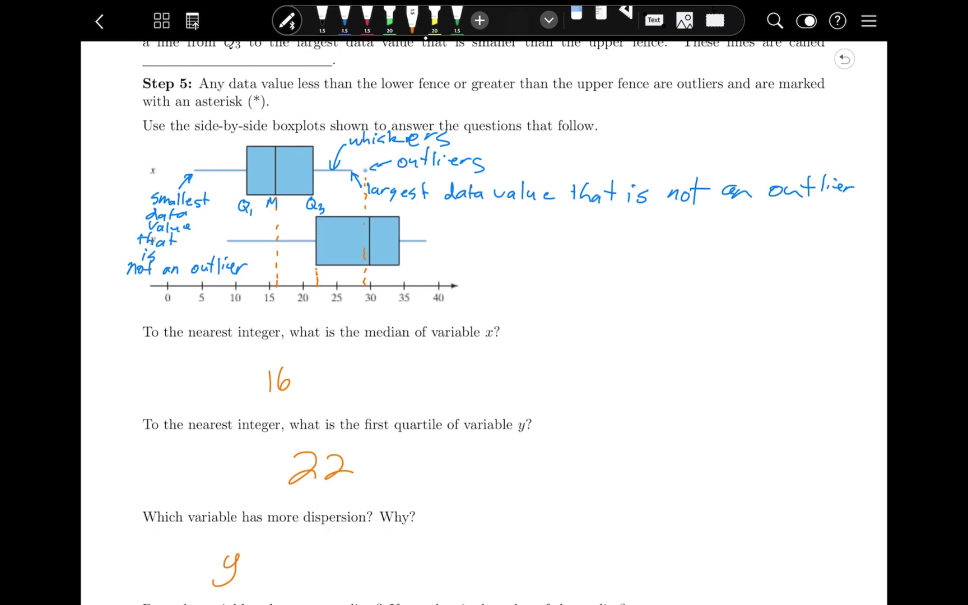
Step: Trace y's long lower and short upper whiskers and mark its wider left box half
mouse_move(231, 243)
mouse_down()
mouse_move(289, 243)
mouse_move(222, 244)
mouse_up()
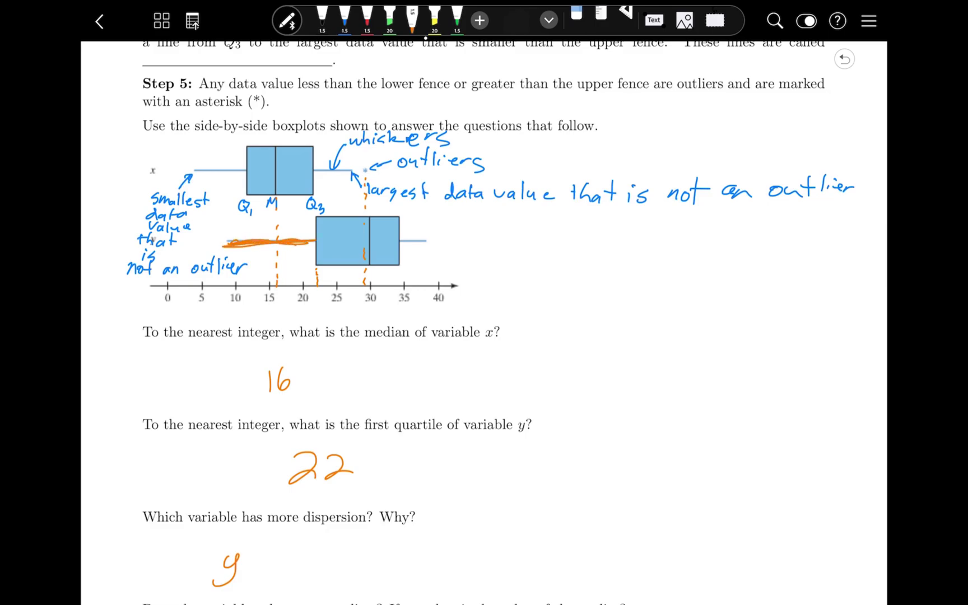
mouse_move(401, 242)
mouse_down()
mouse_move(427, 242)
mouse_move(402, 244)
mouse_up()
mouse_move(330, 229)
mouse_down()
mouse_move(349, 250)
mouse_move(337, 264)
mouse_up()
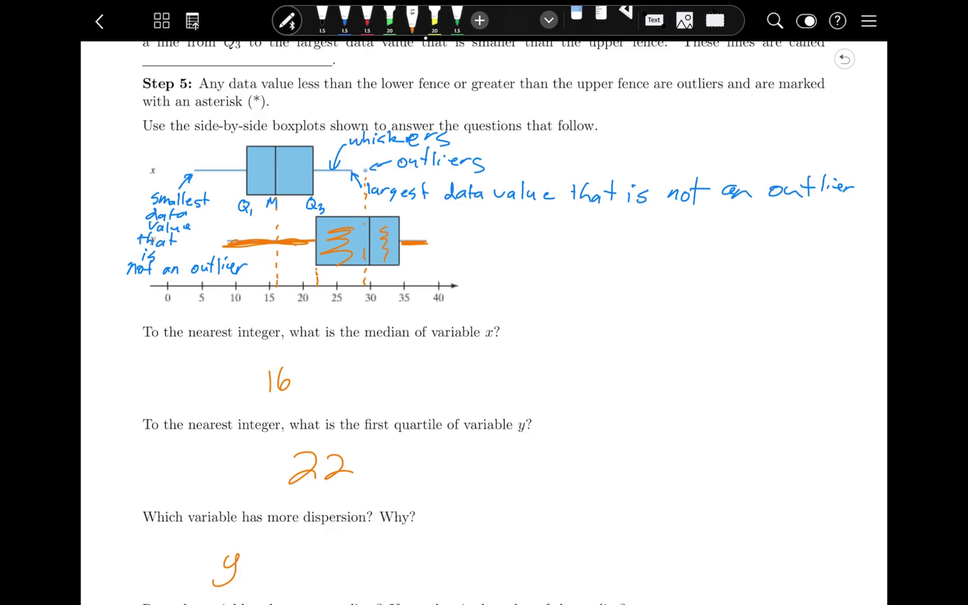
scroll(484, 336, down, 10)
Step: Answer 'Skewed left' for the shape of y
mouse_move(211, 245)
mouse_down()
mouse_move(192, 265)
mouse_move(358, 261)
mouse_up()
drag(364, 256, 390, 264)
mouse_move(426, 232)
mouse_down()
mouse_move(420, 264)
mouse_move(437, 249)
mouse_up()
drag(432, 263, 440, 262)
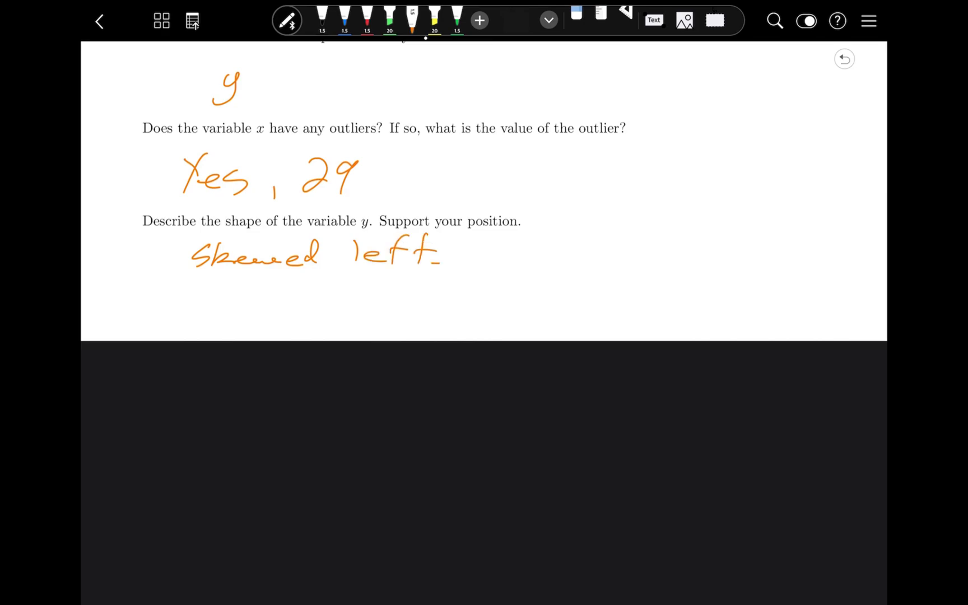
scroll(484, 323, up, 15)
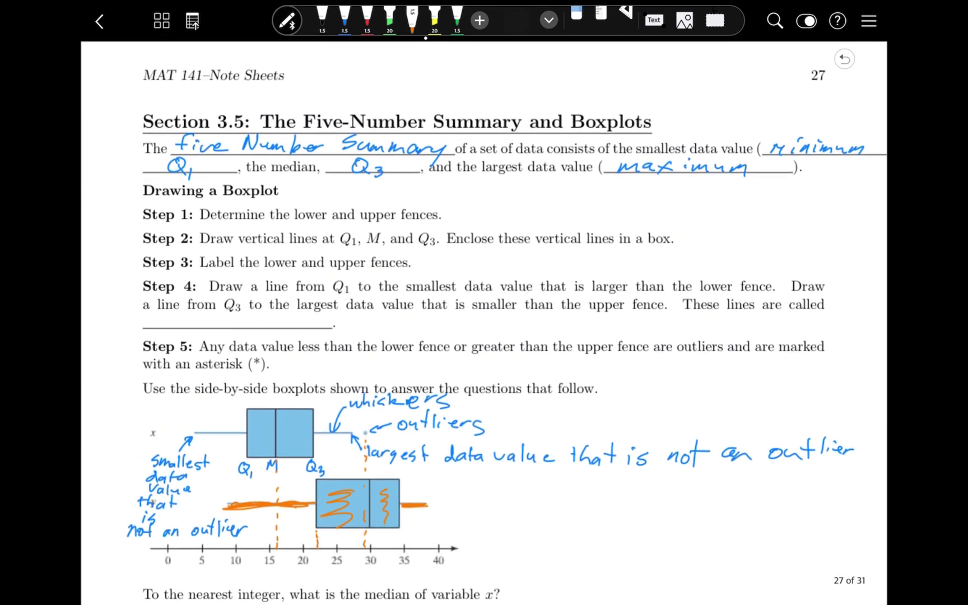
scroll(484, 322, down, 4)
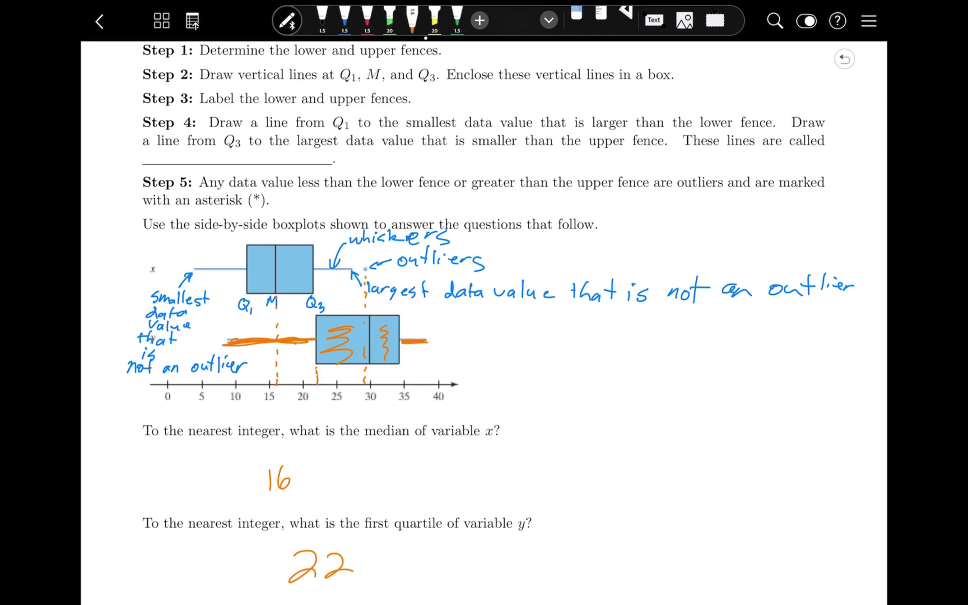
scroll(484, 322, down, 1)
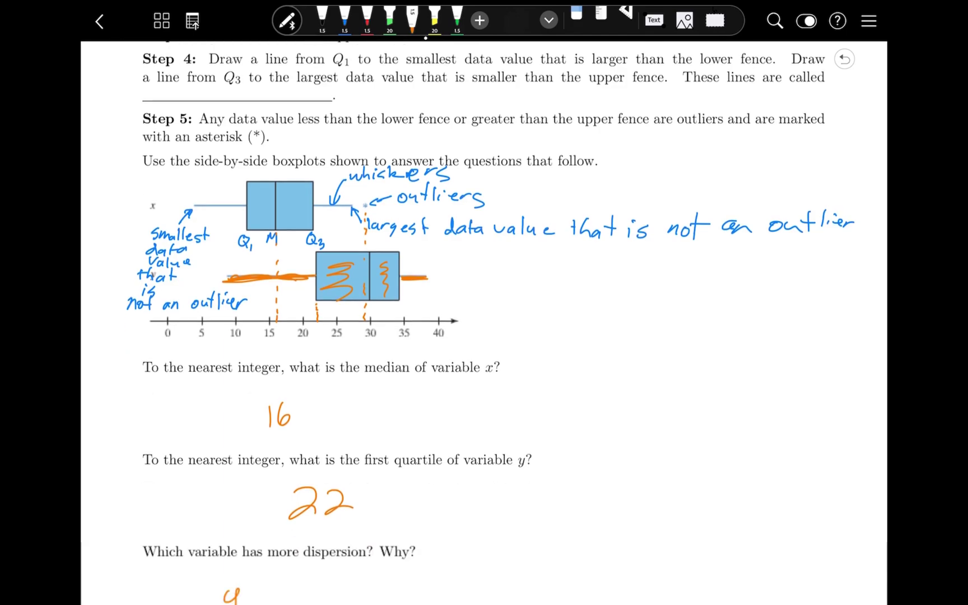
scroll(484, 323, up, 4)
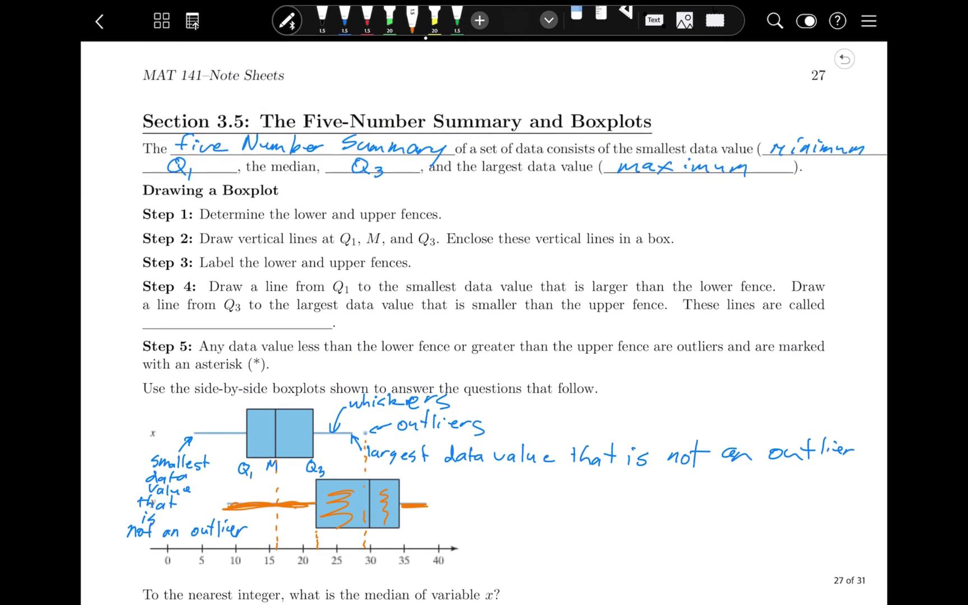
scroll(484, 323, right, 5)
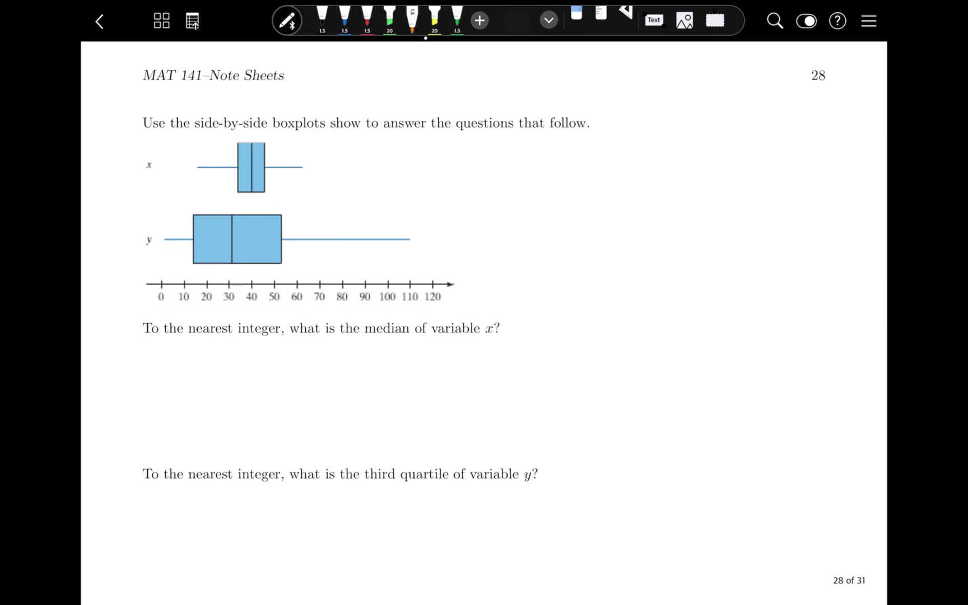
scroll(484, 322, down, 1)
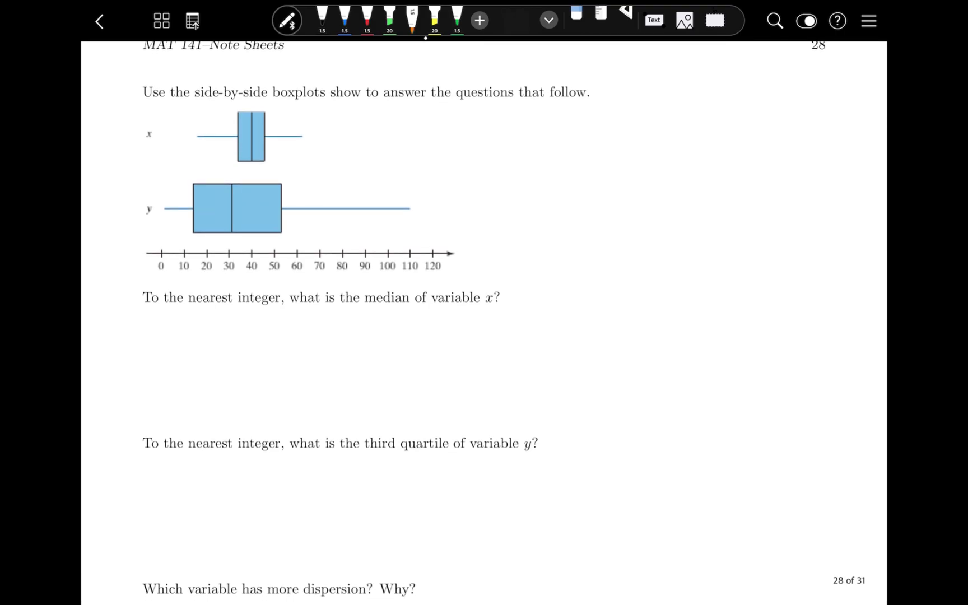
scroll(597, 314, up, 10)
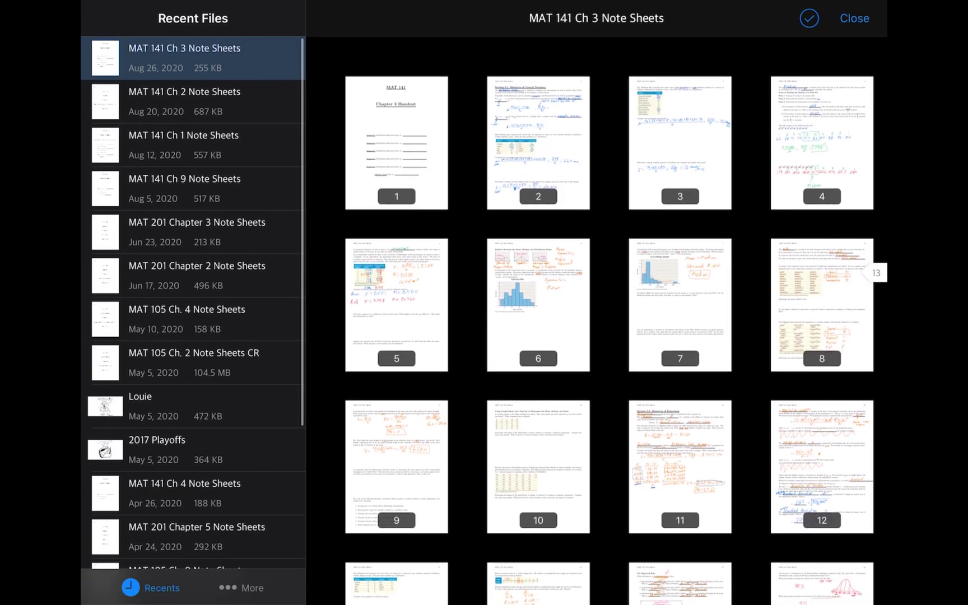
click(854, 18)
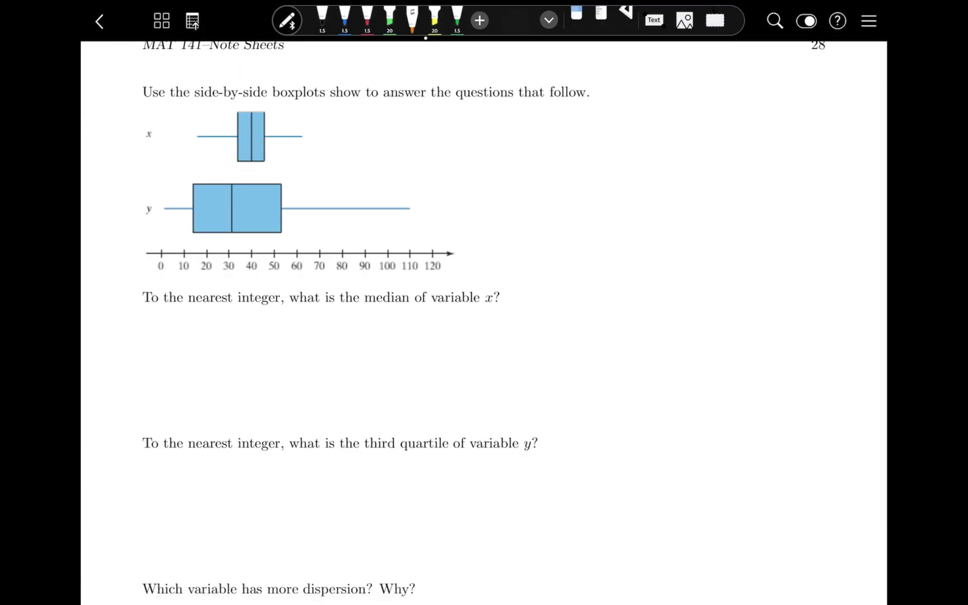
scroll(484, 323, up, 1)
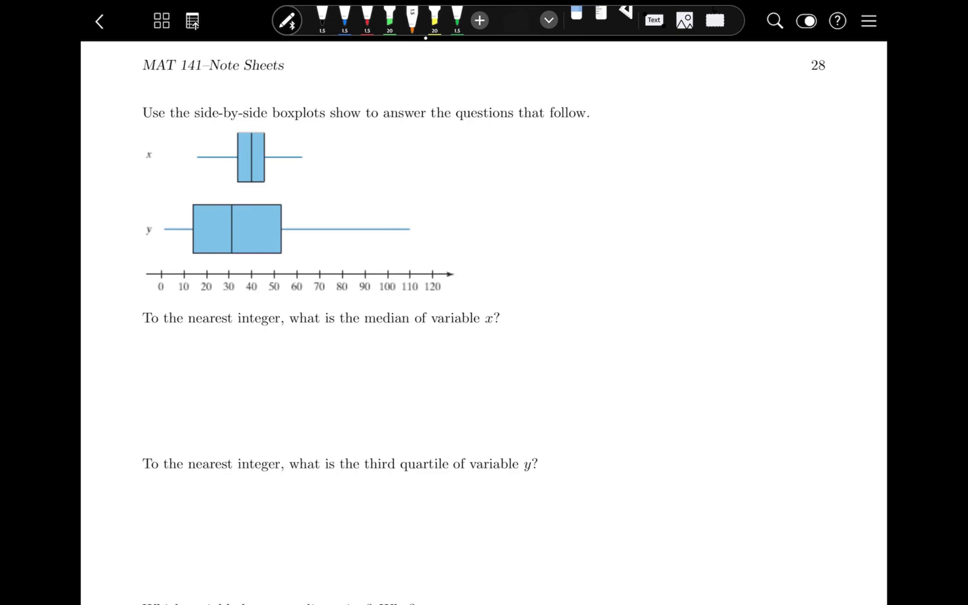
Step: In red, dash a guide from x's median to the axis and write 40
click(367, 16)
drag(252, 186, 251, 272)
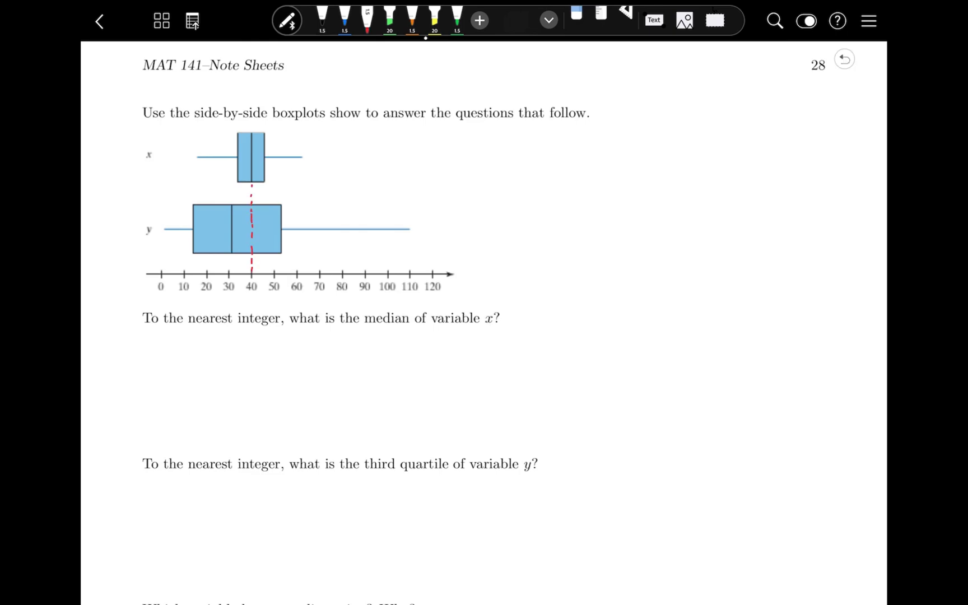
mouse_move(284, 351)
mouse_down()
mouse_move(306, 359)
mouse_move(294, 377)
mouse_up()
drag(312, 353, 310, 354)
Step: Write 52 for y's third quartile and y for the dispersion question
scroll(484, 323, down, 3)
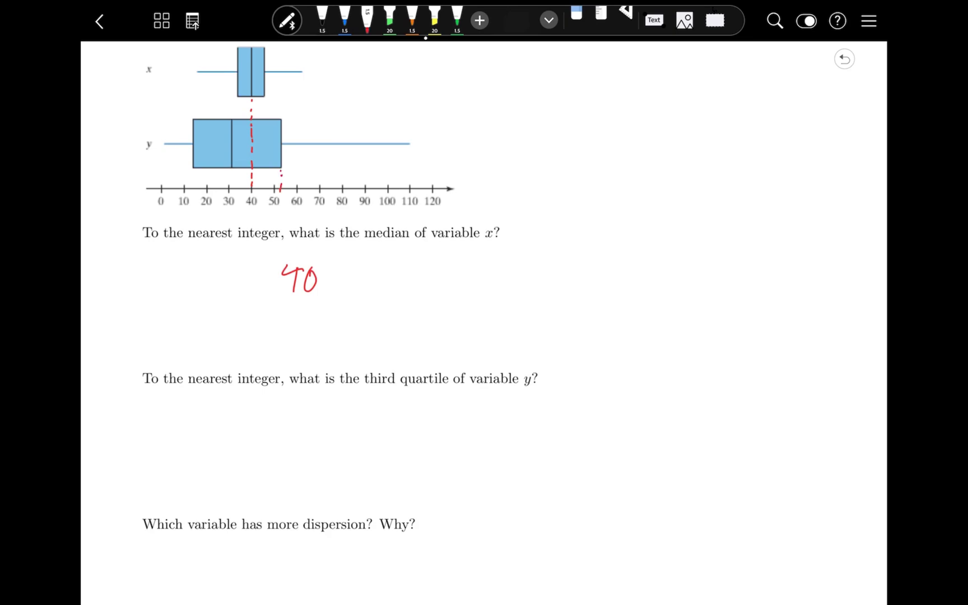
mouse_move(276, 424)
mouse_down()
mouse_move(275, 447)
mouse_move(299, 422)
mouse_up()
mouse_move(303, 428)
mouse_down()
mouse_move(303, 445)
mouse_move(323, 443)
mouse_up()
scroll(484, 322, down, 2)
drag(270, 511, 250, 530)
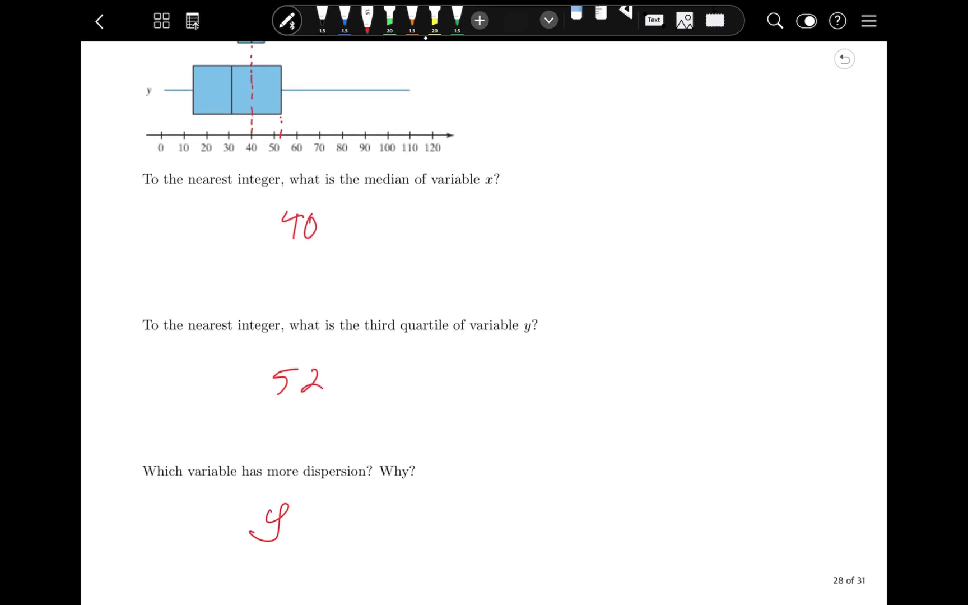
scroll(484, 323, up, 2)
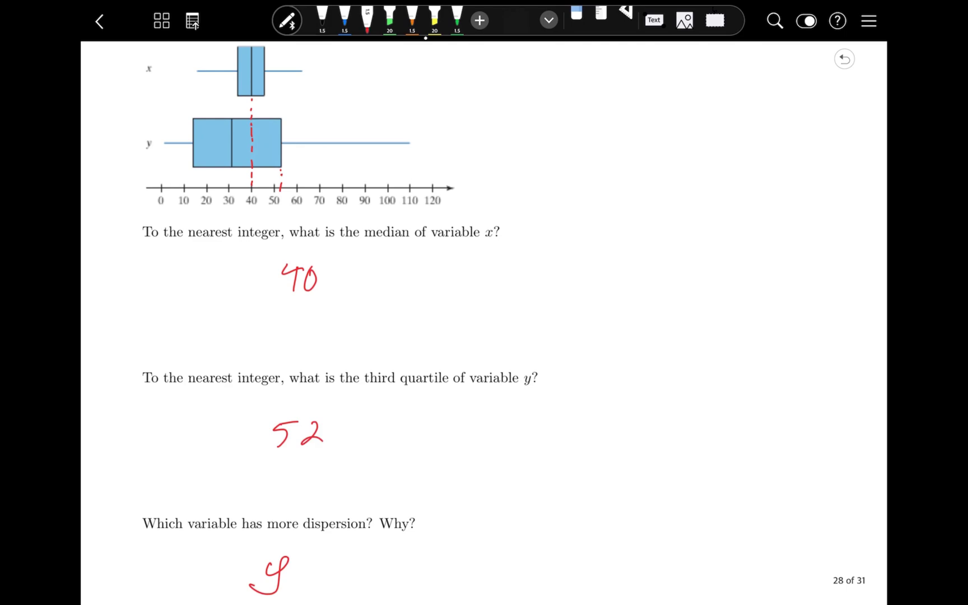
scroll(484, 323, down, 7)
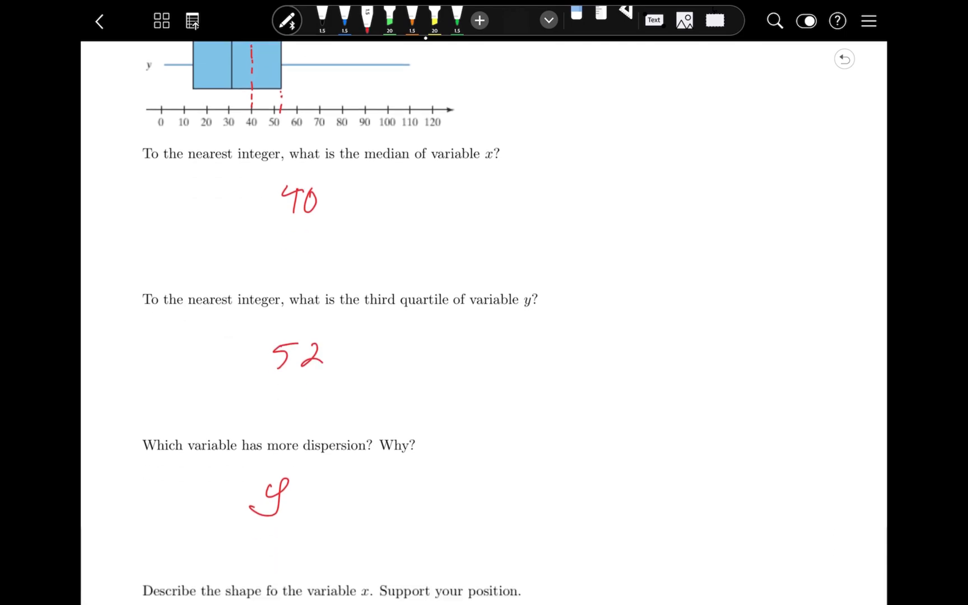
scroll(484, 322, up, 10)
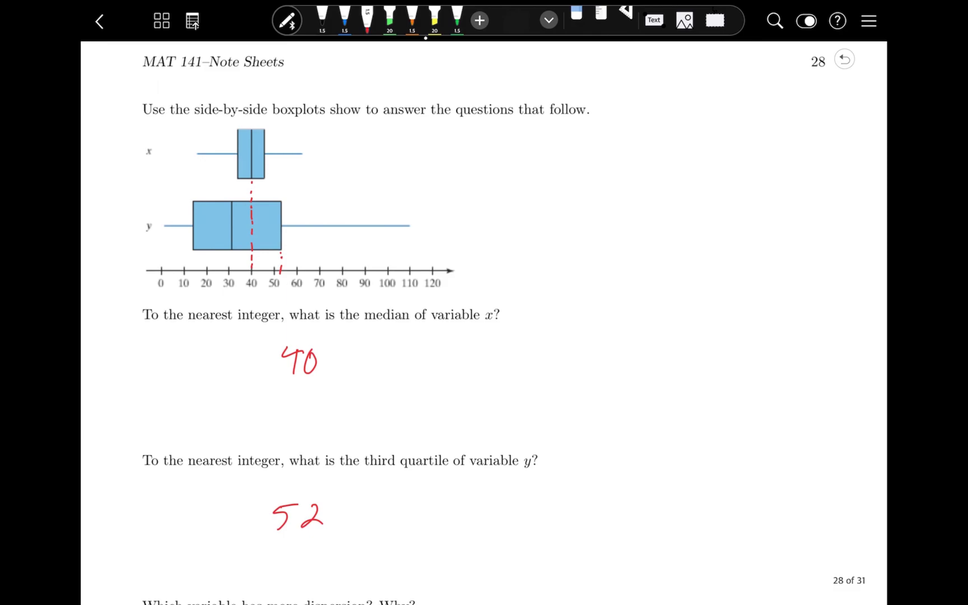
Step: Mark x's left whisker and box, then write Symmetric as its shape
mouse_move(198, 153)
mouse_down()
mouse_move(298, 154)
mouse_move(243, 159)
mouse_move(245, 178)
mouse_up()
drag(258, 133, 258, 171)
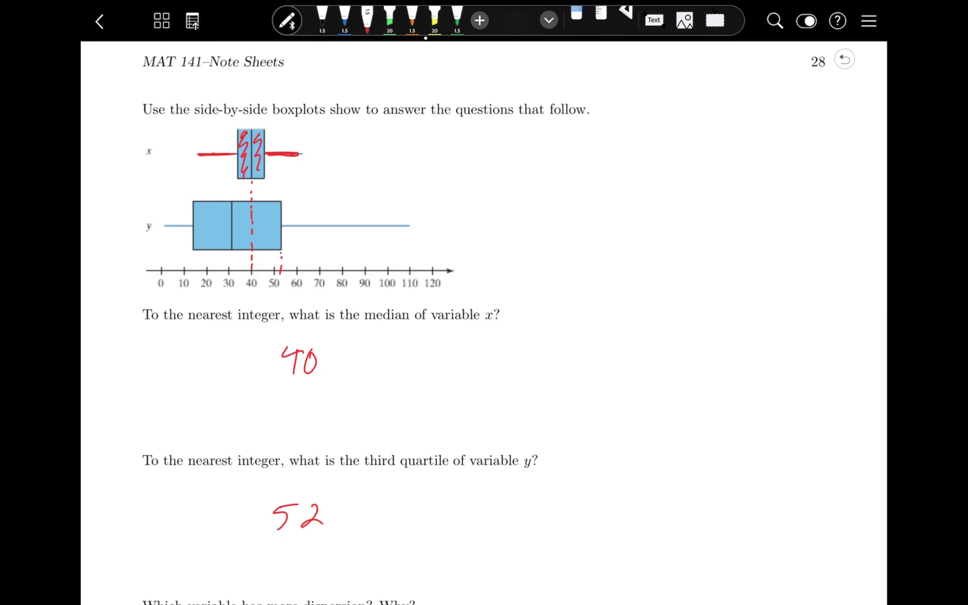
scroll(484, 323, down, 10)
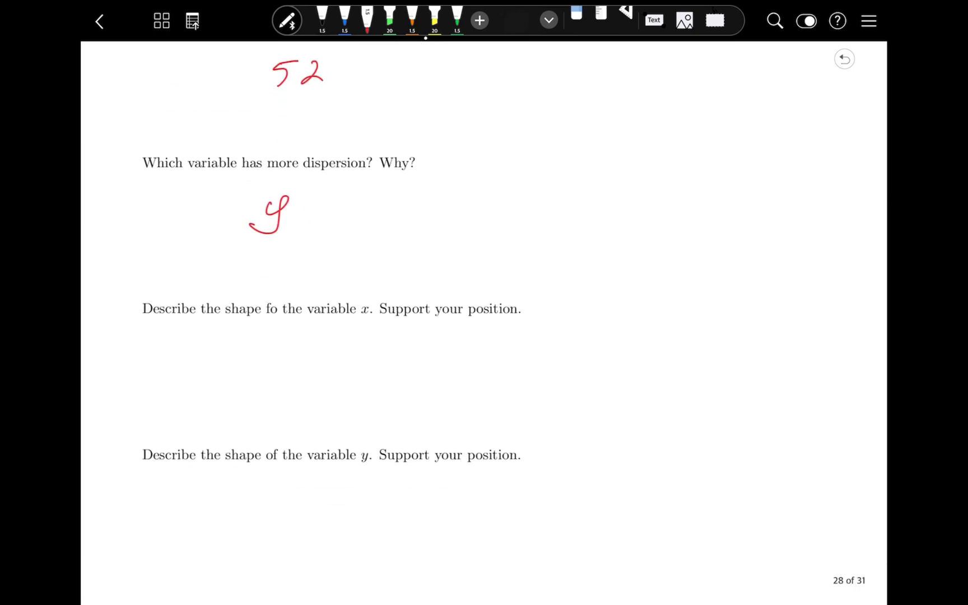
mouse_move(264, 354)
mouse_down()
mouse_move(269, 370)
mouse_move(375, 372)
mouse_move(413, 358)
mouse_move(475, 367)
mouse_up()
Step: Mark y's long right and short left whiskers and shade both box halves
scroll(484, 324, up, 10)
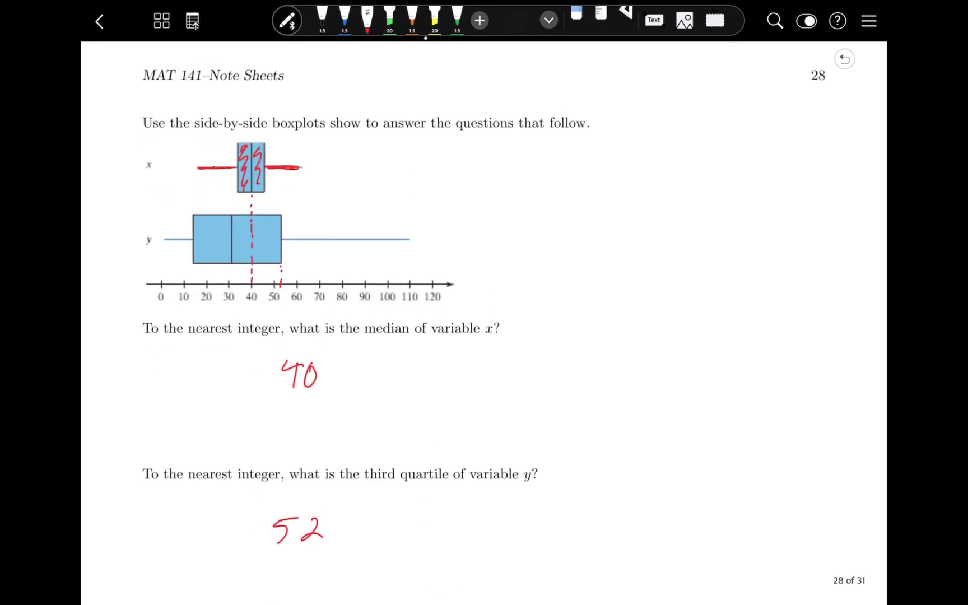
drag(290, 240, 409, 242)
drag(189, 239, 163, 242)
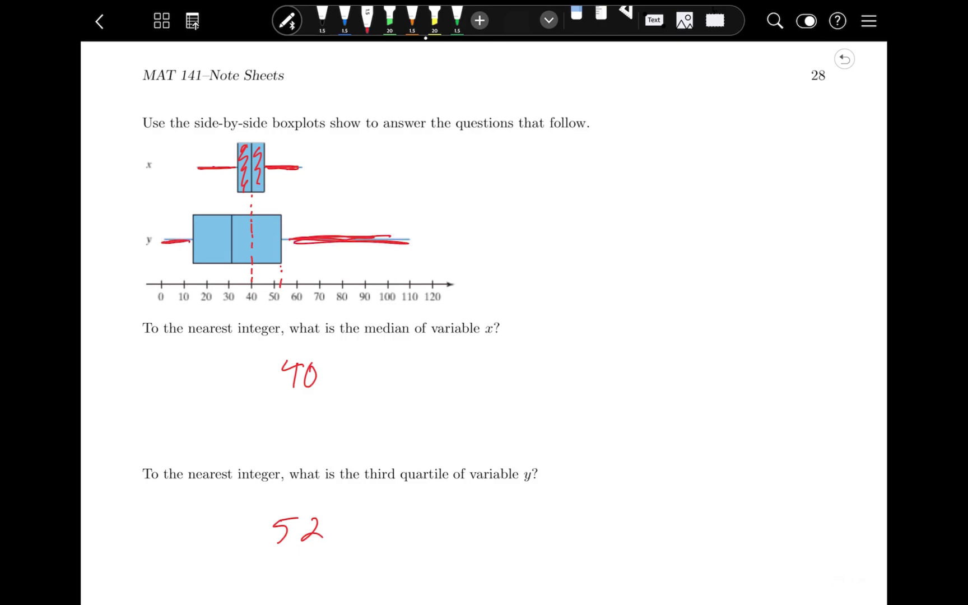
mouse_move(237, 223)
mouse_down()
mouse_move(265, 252)
mouse_move(250, 259)
mouse_up()
drag(198, 227, 197, 253)
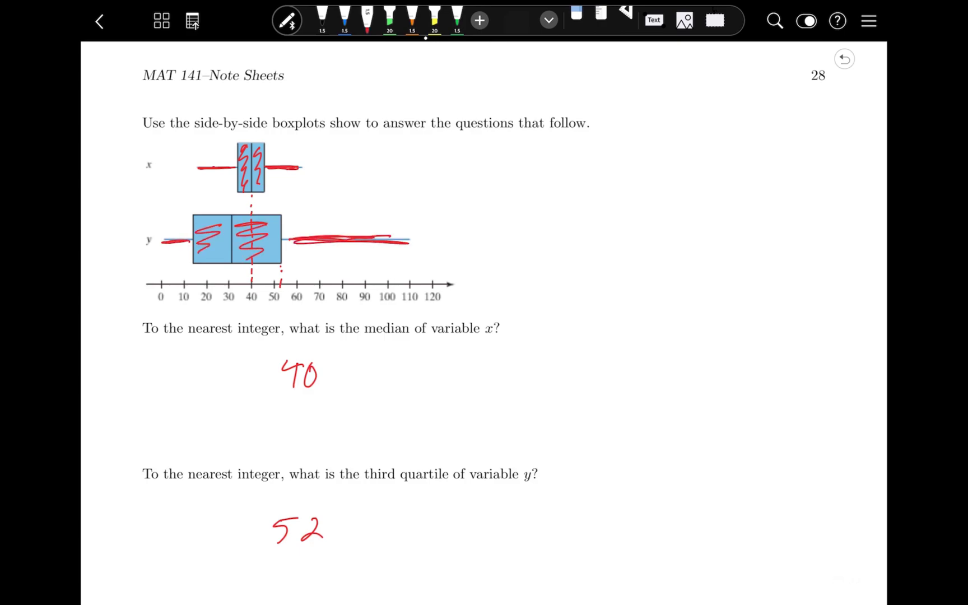
Step: Write 'Skewed Right' under the shape of y question
scroll(484, 303, down, 10)
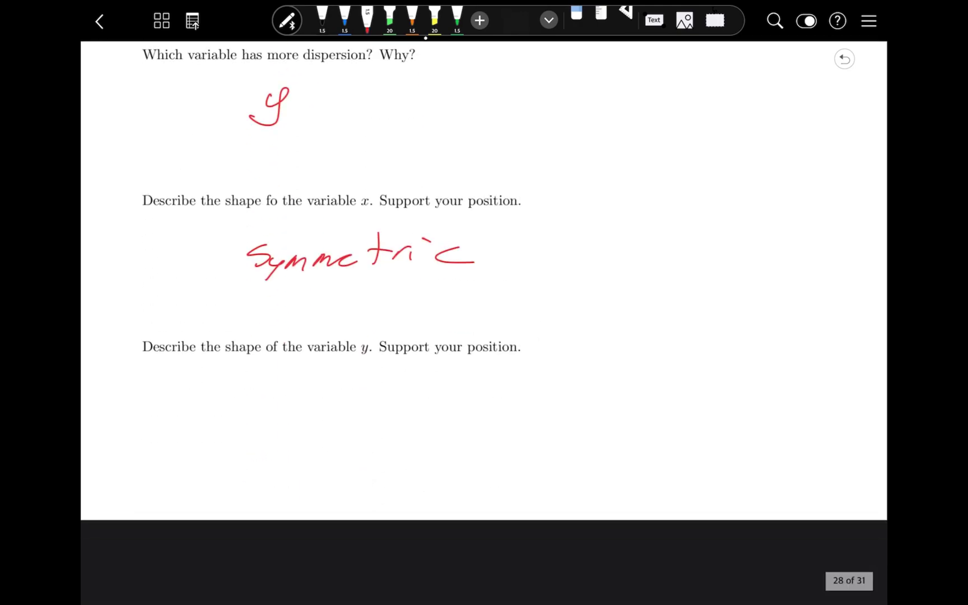
drag(273, 383, 255, 400)
mouse_move(279, 377)
mouse_down()
mouse_move(276, 401)
mouse_move(296, 398)
mouse_up()
drag(295, 395, 331, 392)
drag(331, 393, 346, 397)
drag(361, 388, 373, 404)
mouse_move(417, 375)
mouse_down()
mouse_move(413, 394)
mouse_move(440, 390)
mouse_up()
drag(460, 386, 452, 411)
mouse_move(473, 375)
mouse_down()
mouse_move(485, 399)
mouse_move(495, 389)
mouse_up()
drag(491, 386, 521, 382)
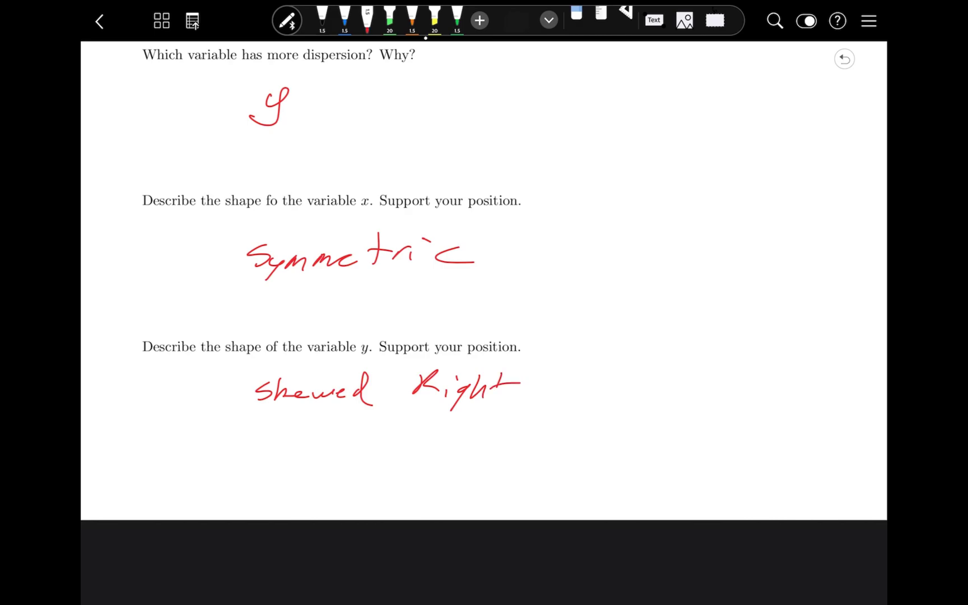
scroll(484, 303, up, 10)
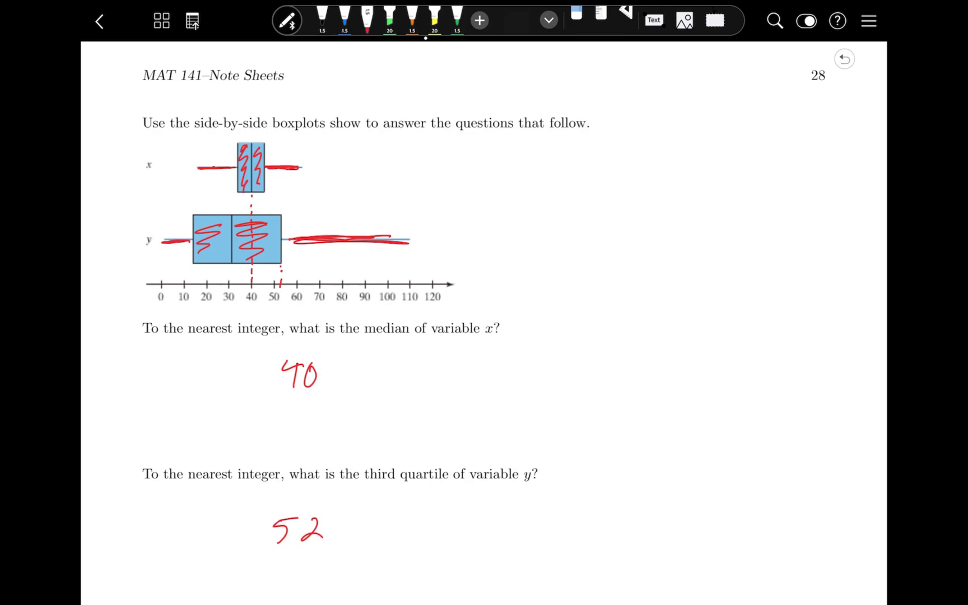
Step: Page forward to page 30, 'Drawing Boxplots Using Google Sheets and ClassCalc'
scroll(484, 323, right, 5)
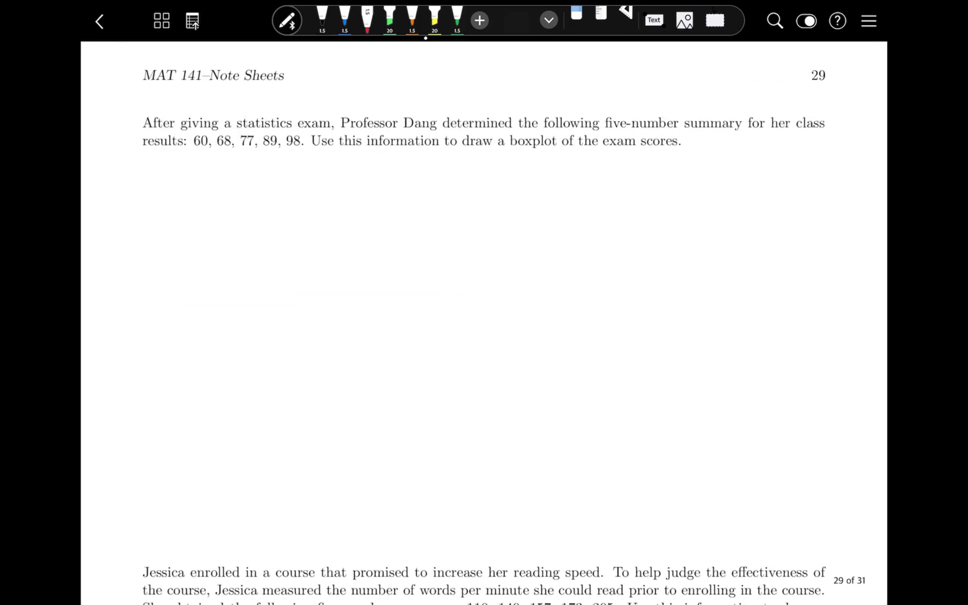
scroll(484, 323, right, 5)
scroll(484, 323, left, 5)
scroll(484, 323, right, 5)
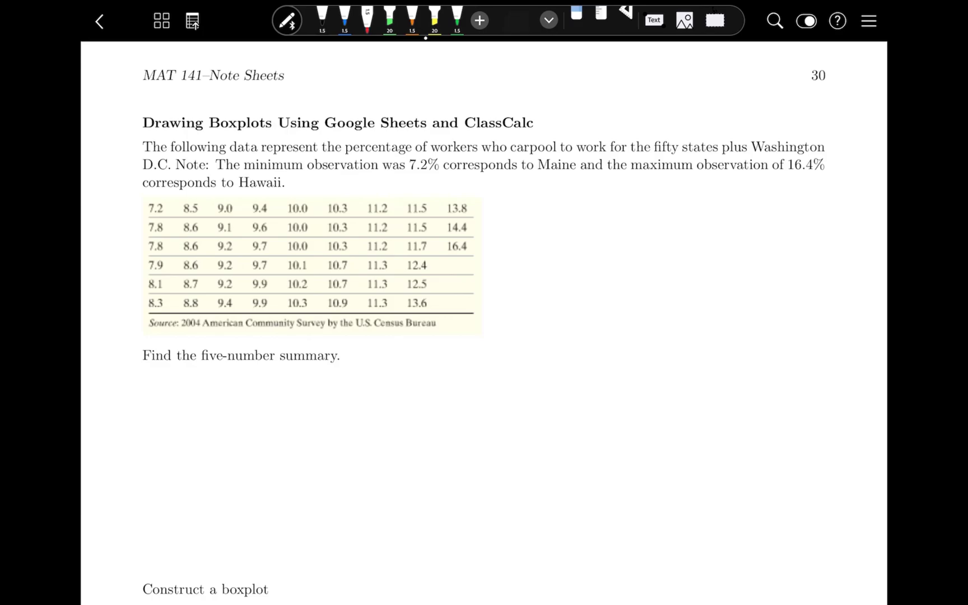
scroll(484, 323, down, 2)
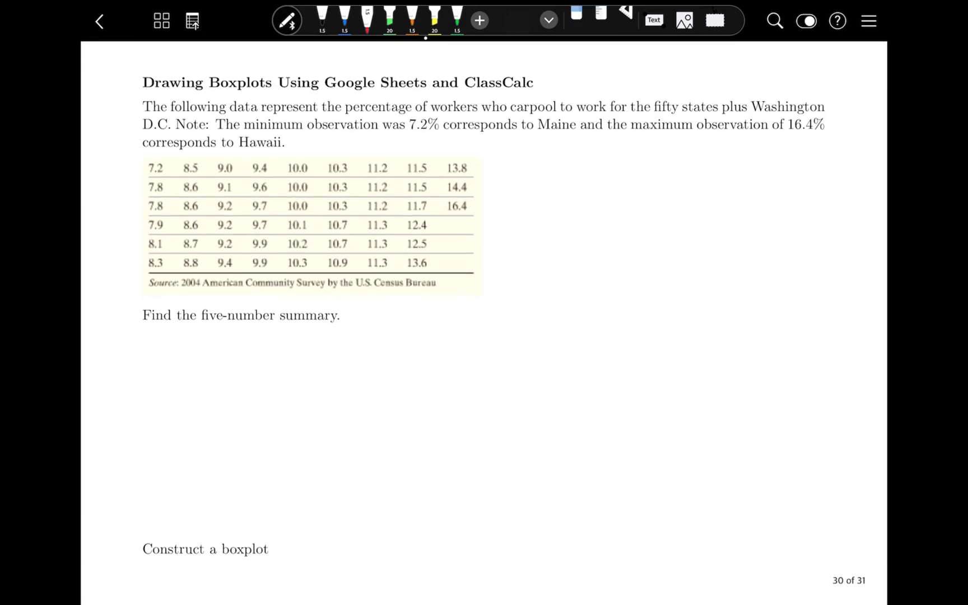
mouse_move(191, 26)
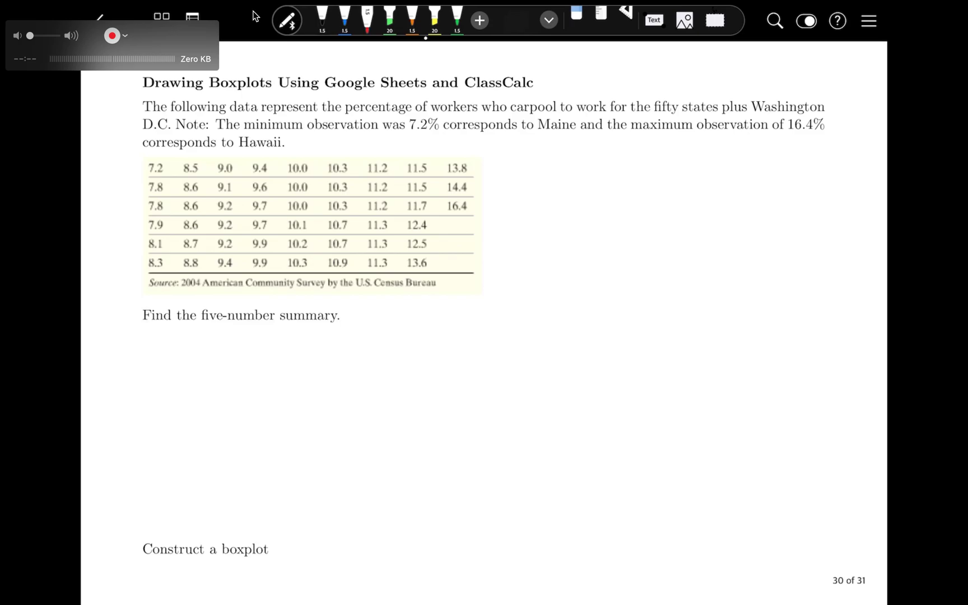
Step: Bring up the 3.5 Problem 1 sheet of MAT 141 Note Sheet Data Sets in Chrome and select C1
key(Escape)
click(778, 130)
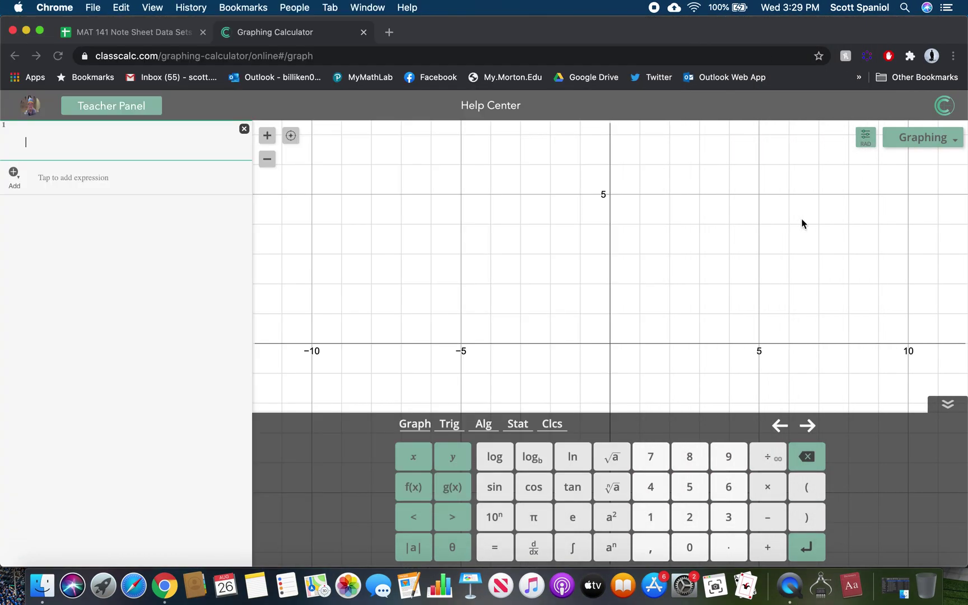
click(120, 32)
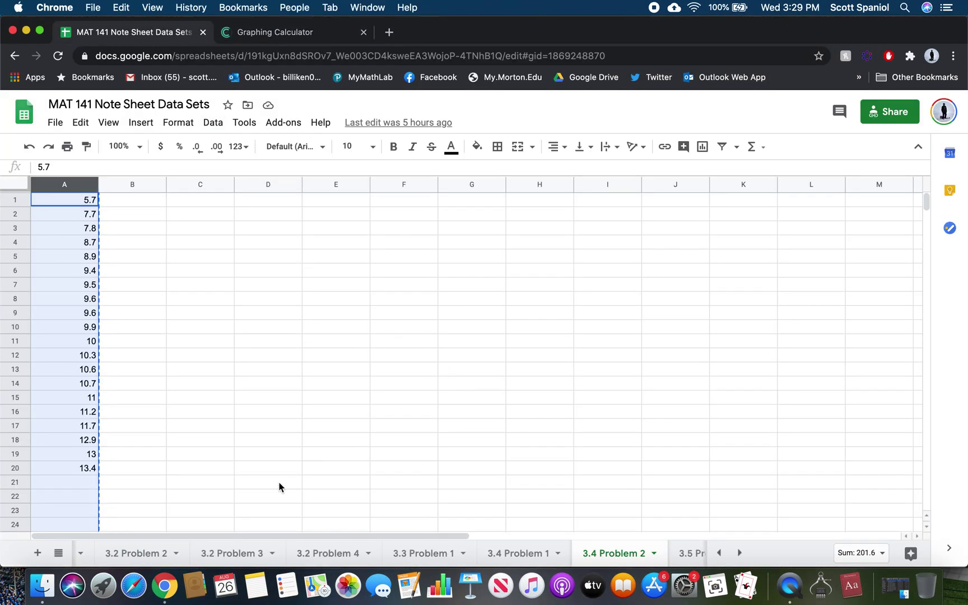
click(684, 555)
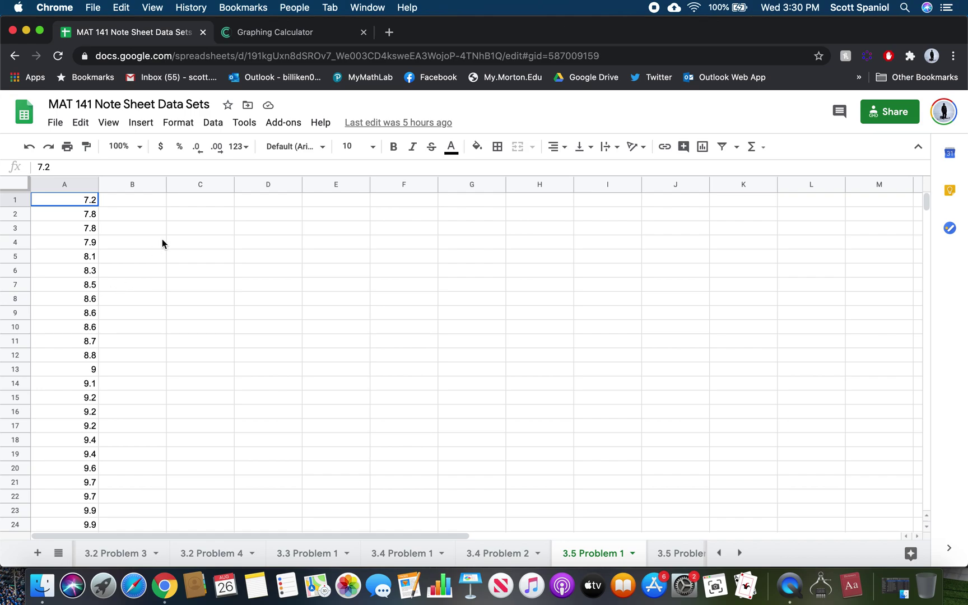
click(211, 205)
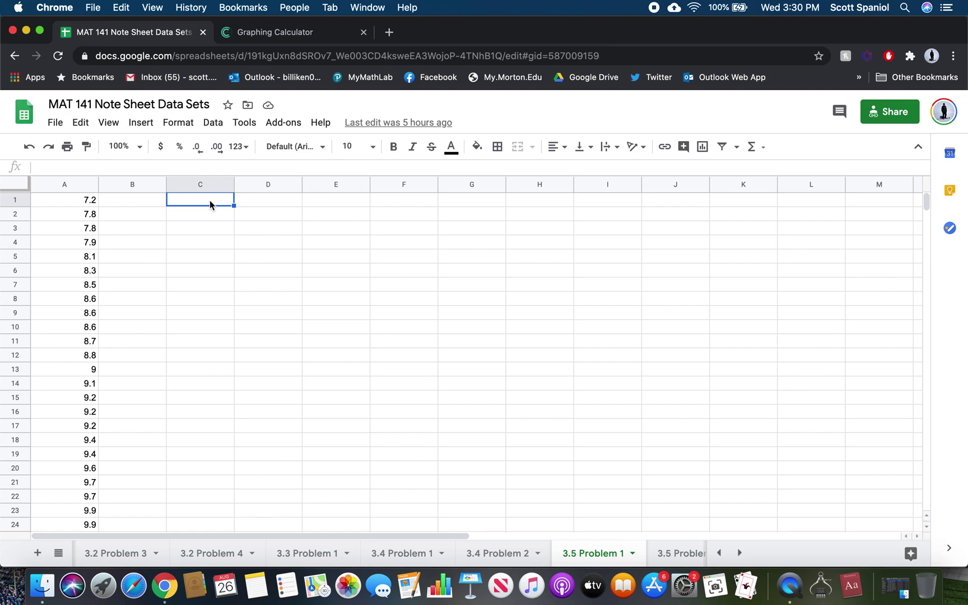
Step: Label C1:C5 Minimum, Quartile 1, Median, Quartile 3, Maximum and start =min in D1
text(Minimu)
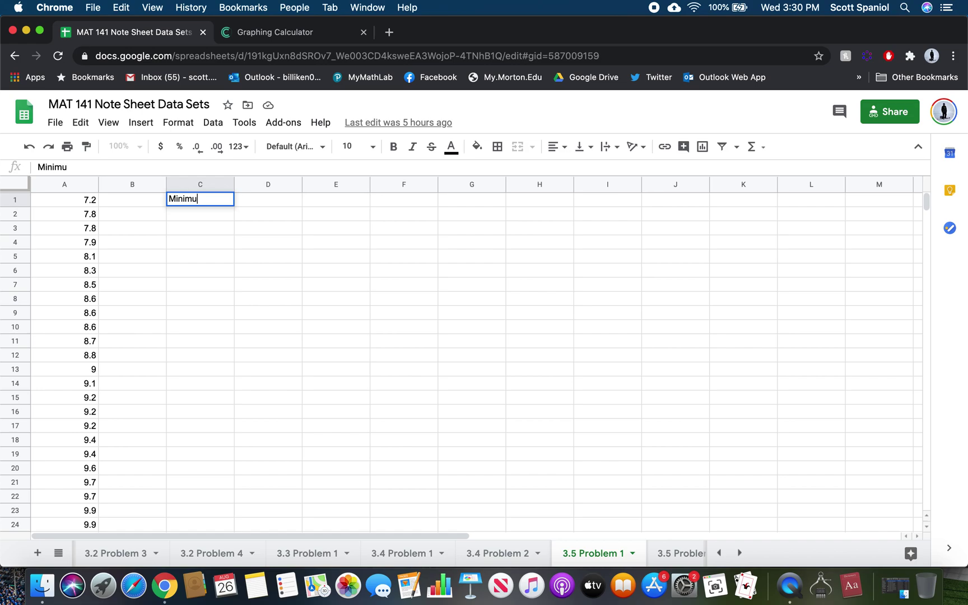
text(m)
key(Return)
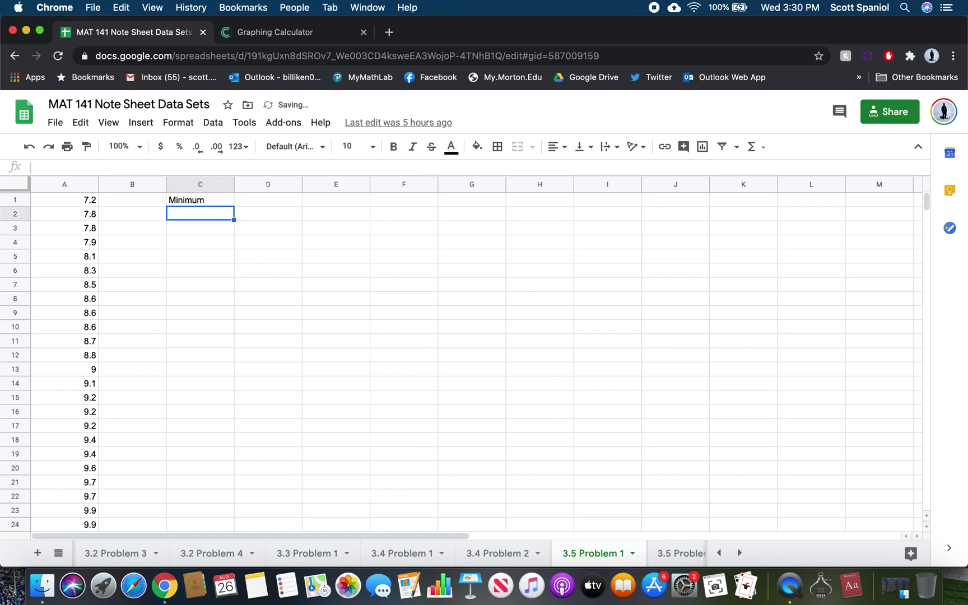
text(Quartile )
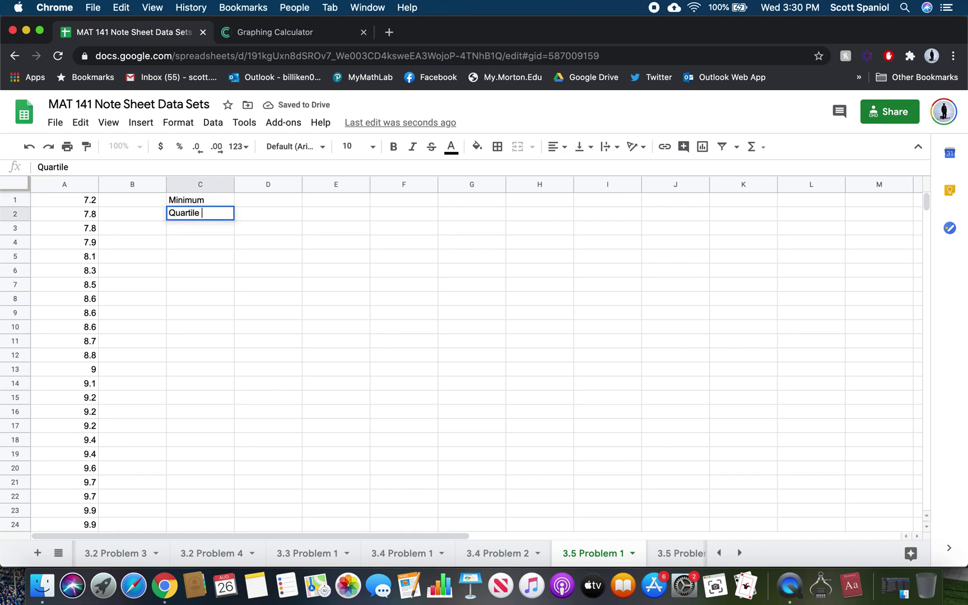
text(1)
key(Return)
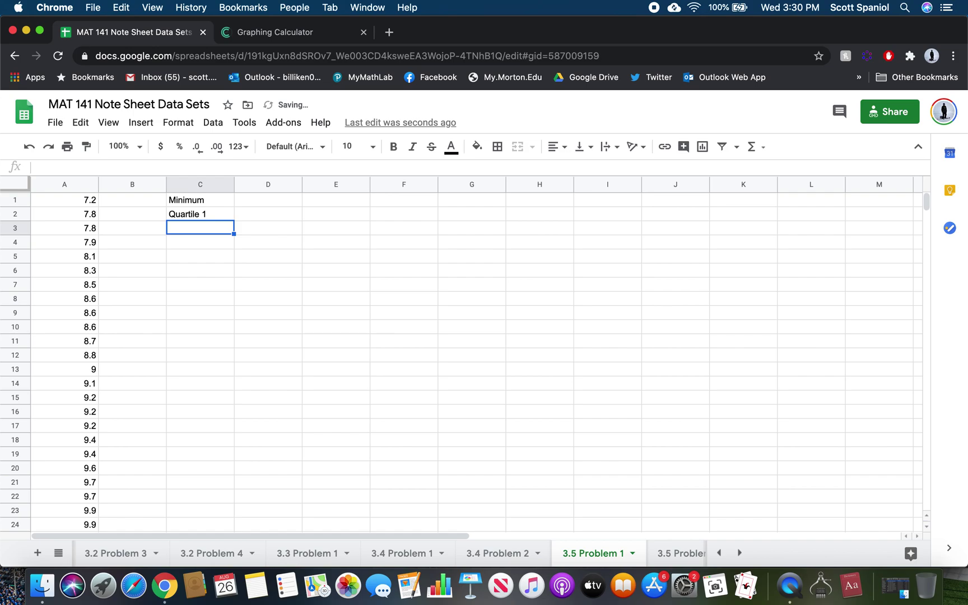
text(Median)
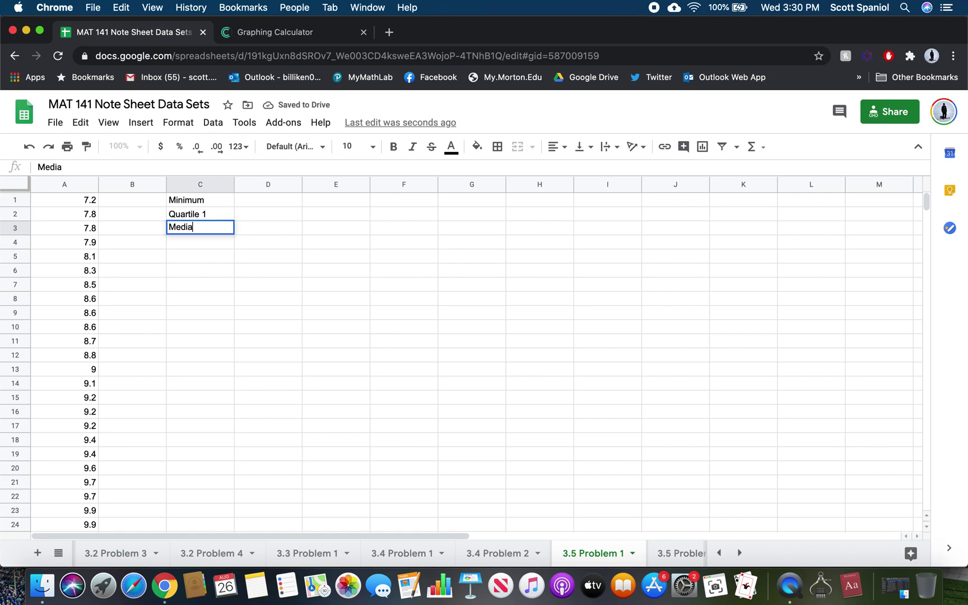
key(Return)
text(Quar)
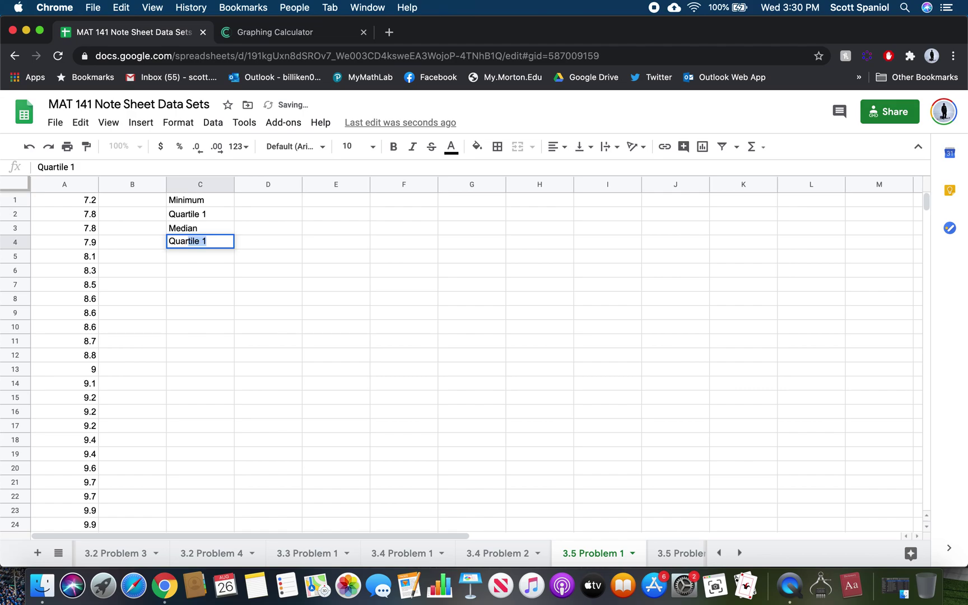
text(tile 3)
key(Return)
text(Maximum)
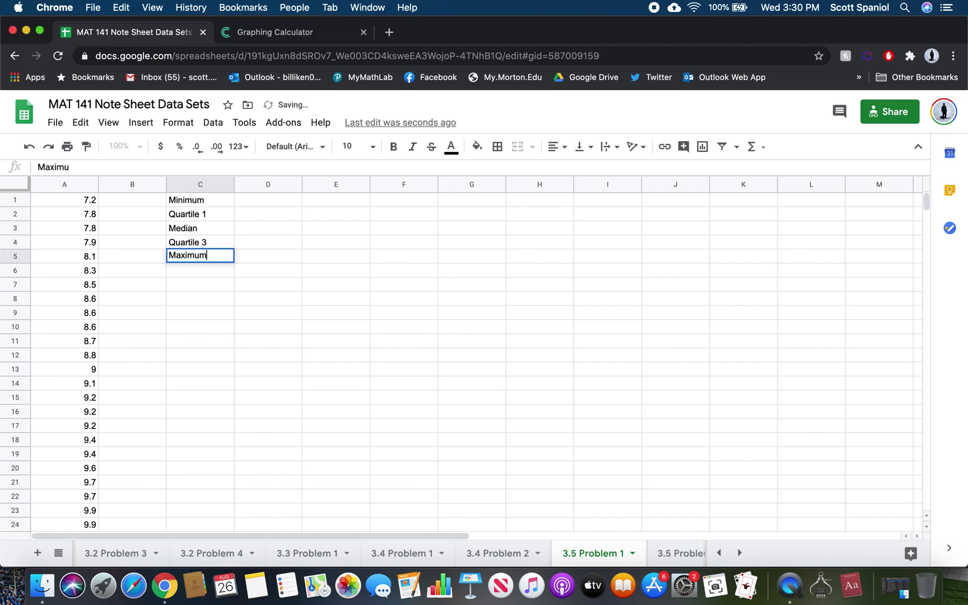
key(Tab)
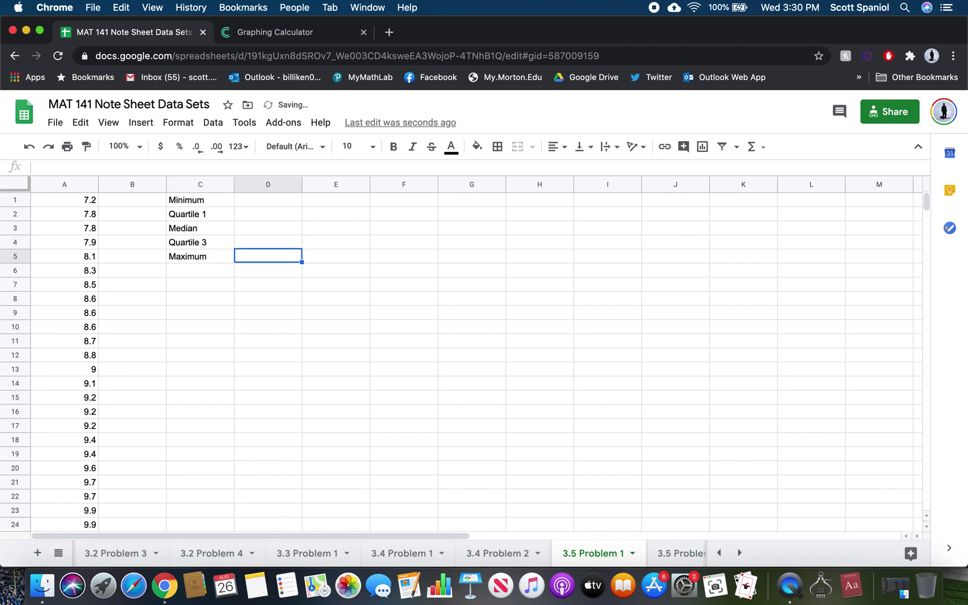
key(Up)
key(Up)
key(Up)
key(Up)
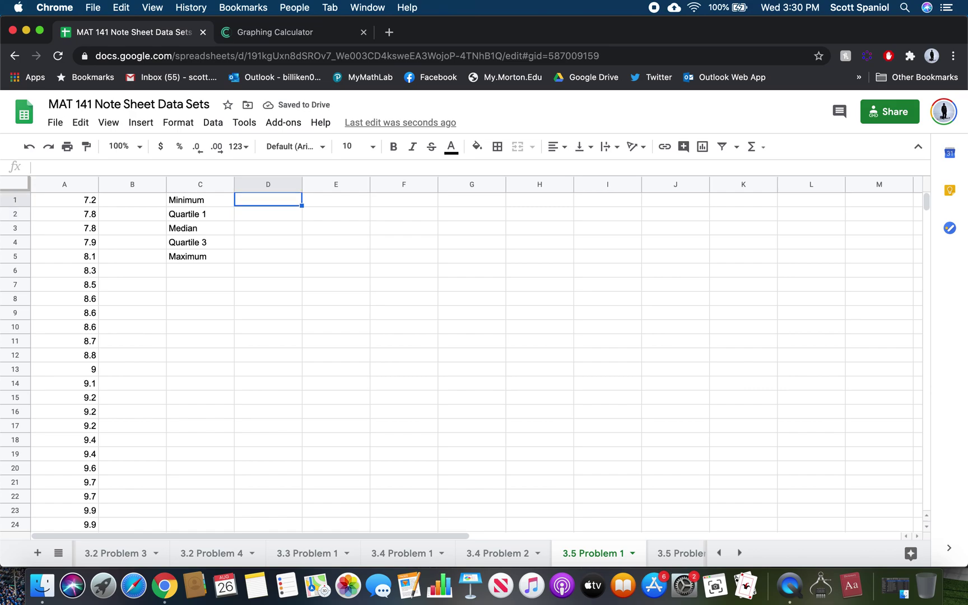
text(=min)
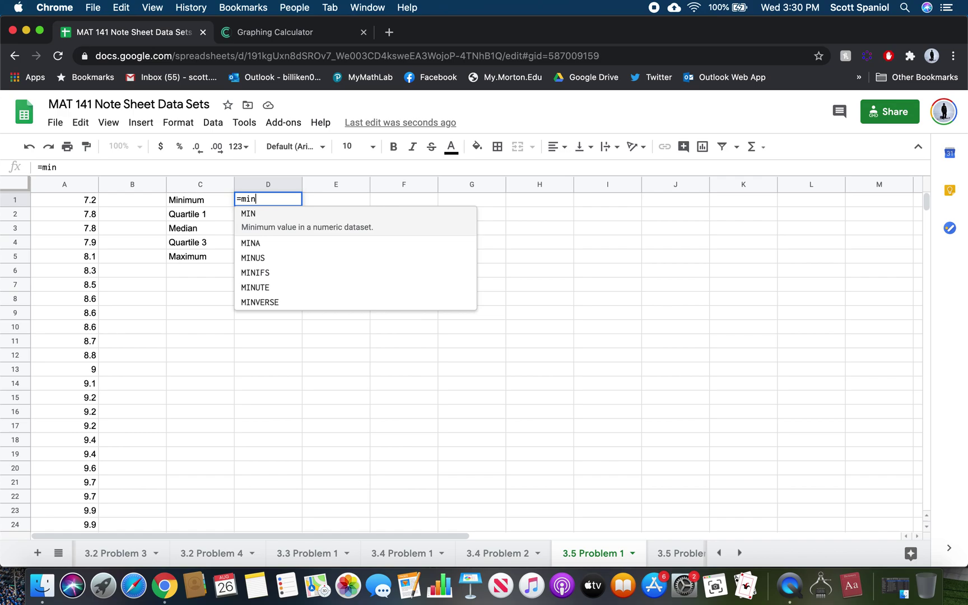
Step: Complete =MIN(A:A) giving 7.2 in D1 and =QUARTILE(A:A,1) giving 9.05 in D2
text(()
click(66, 186)
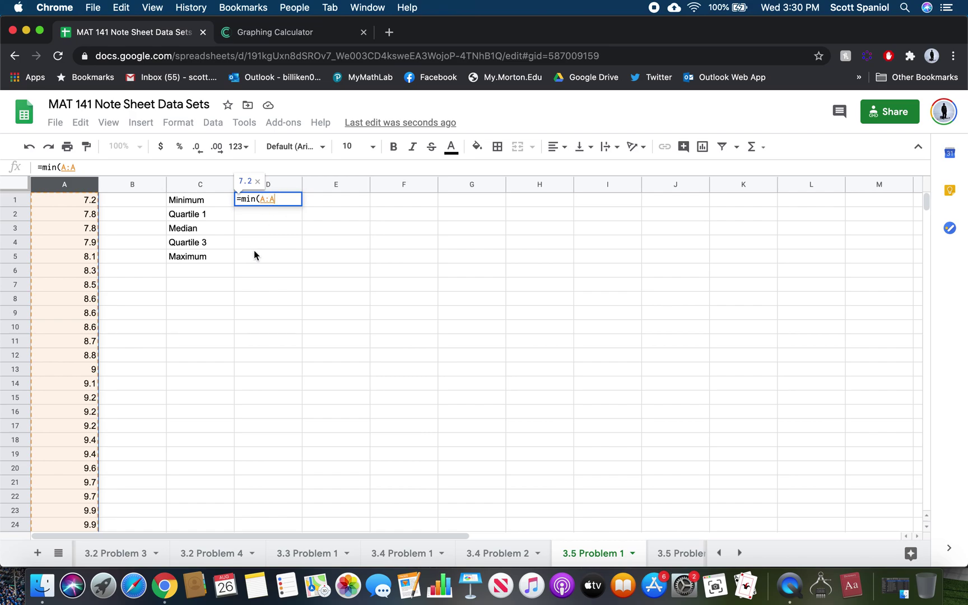
text())
key(Return)
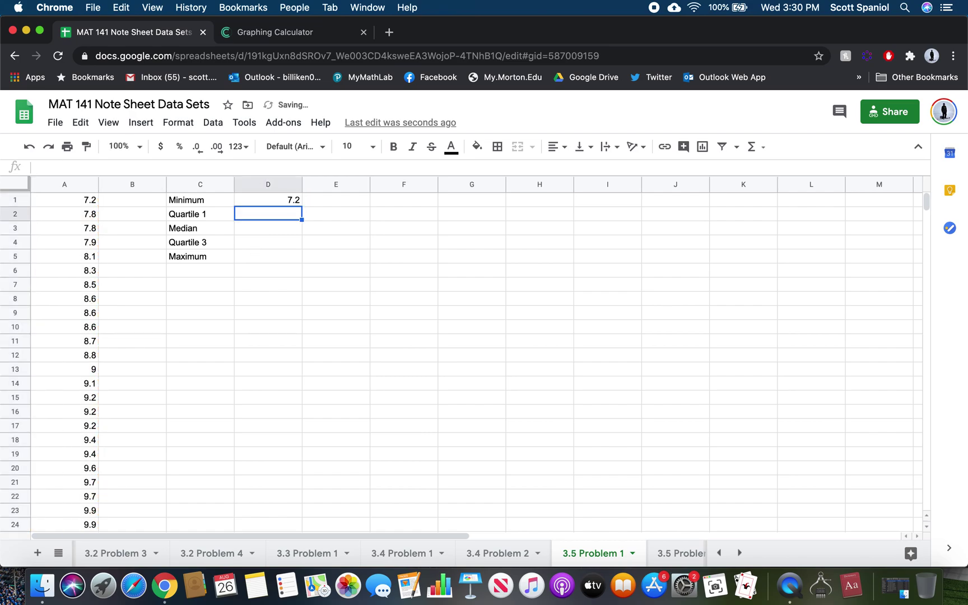
text(=)
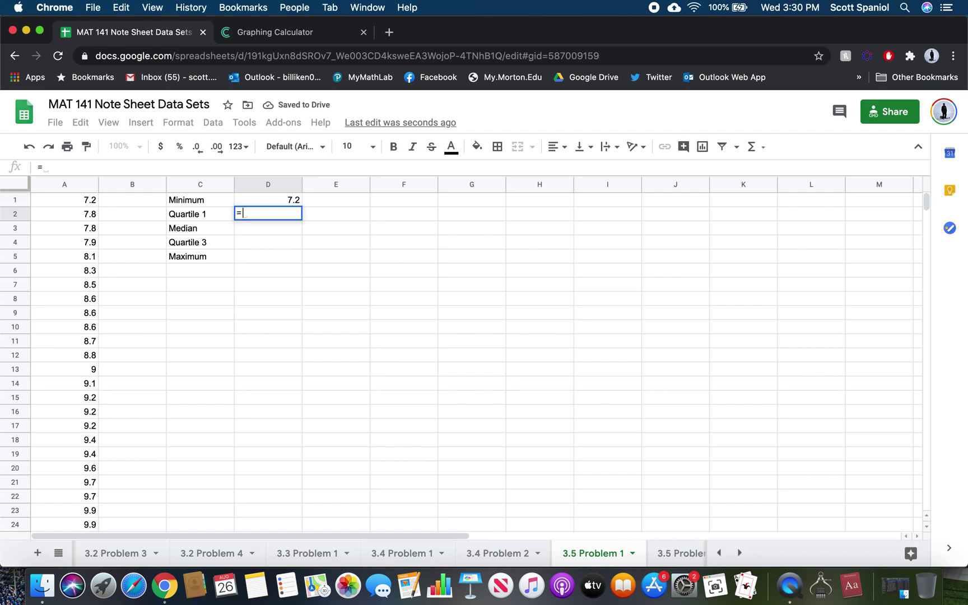
text(qua)
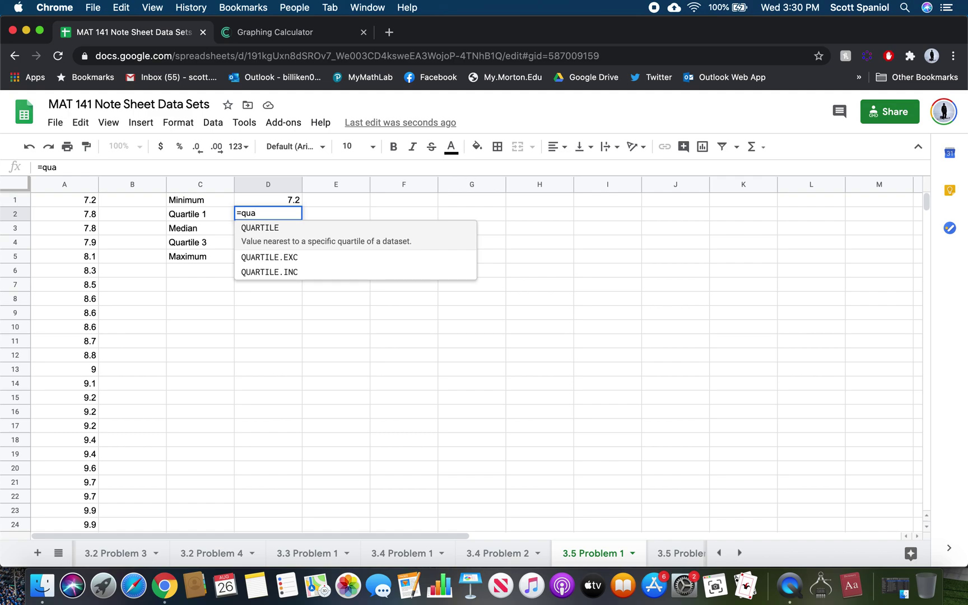
key(Tab)
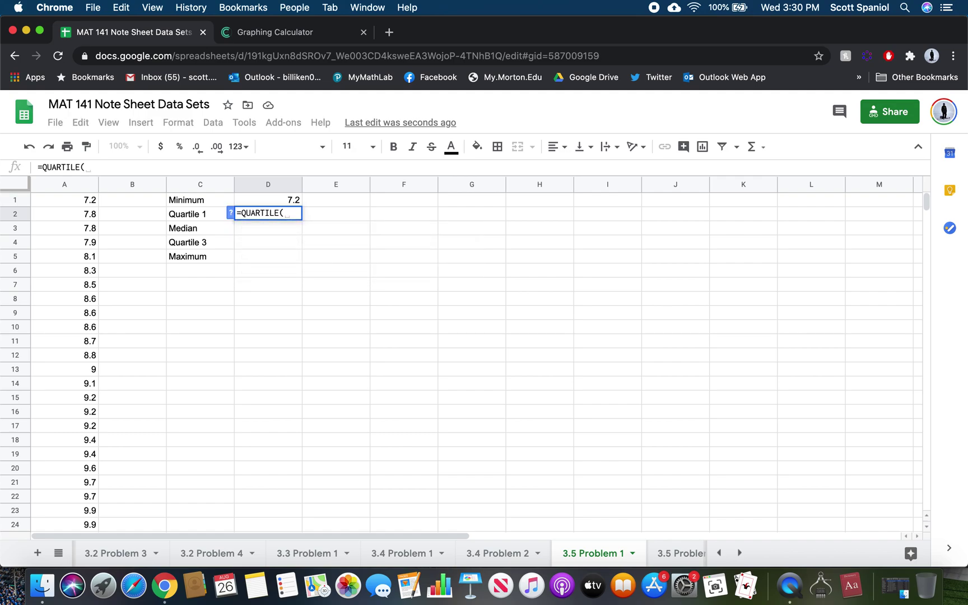
click(230, 212)
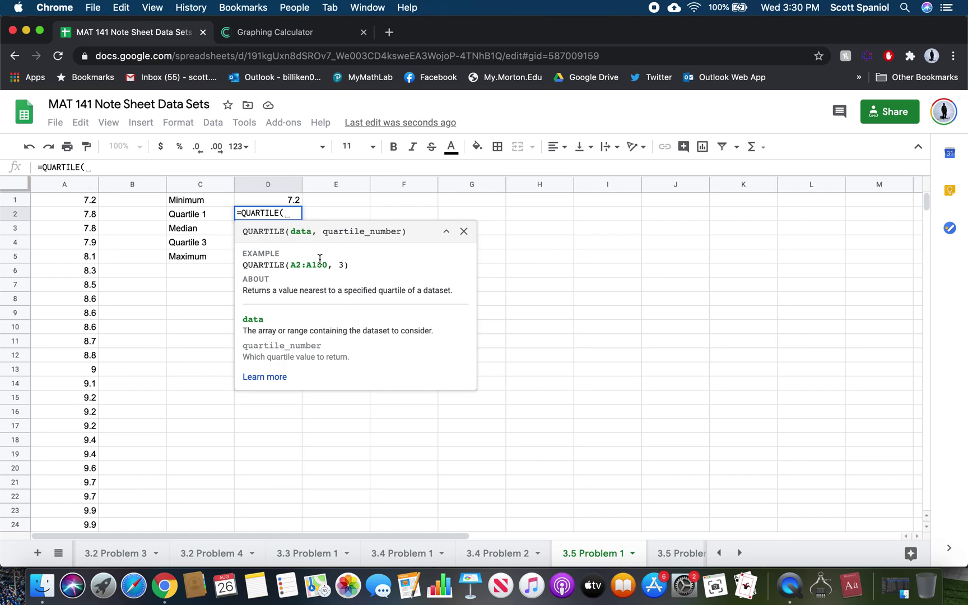
click(76, 186)
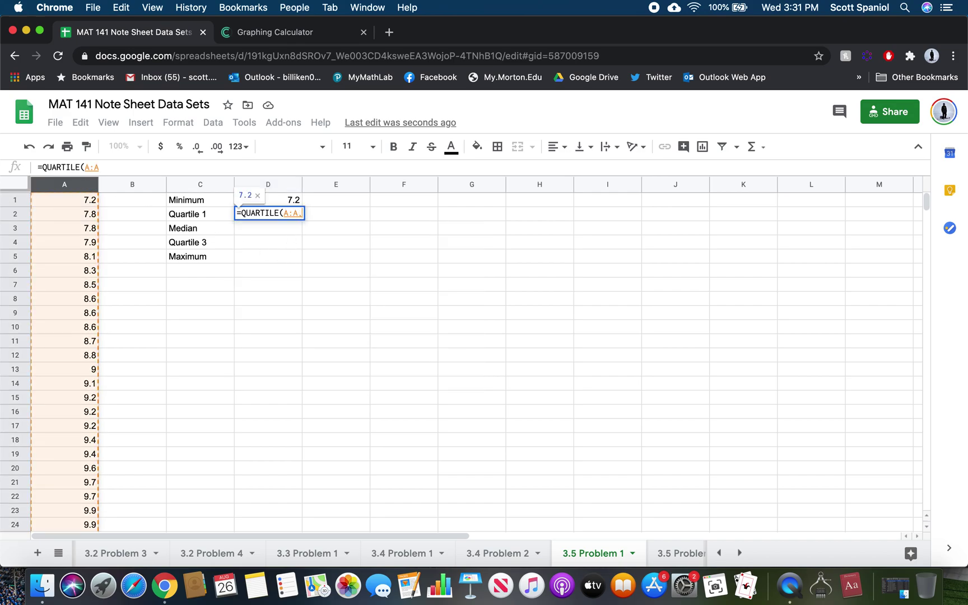
text(,1))
key(Return)
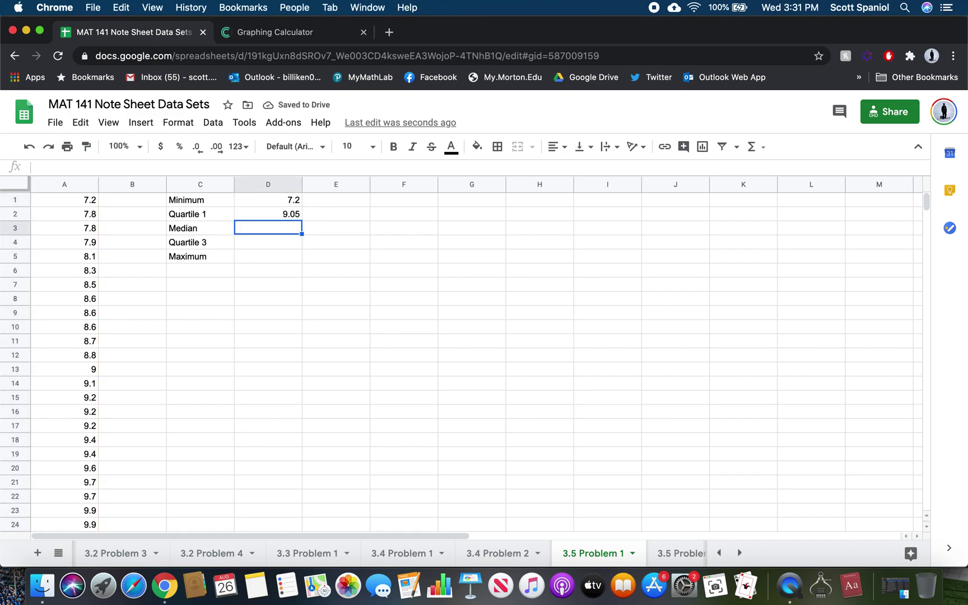
Step: Enter =MEDIAN(A:A), =QUARTILE(A:A,3) and =MAX(A:A) in D3:D5, giving 10, 11.2 and 16.4
text(=median()
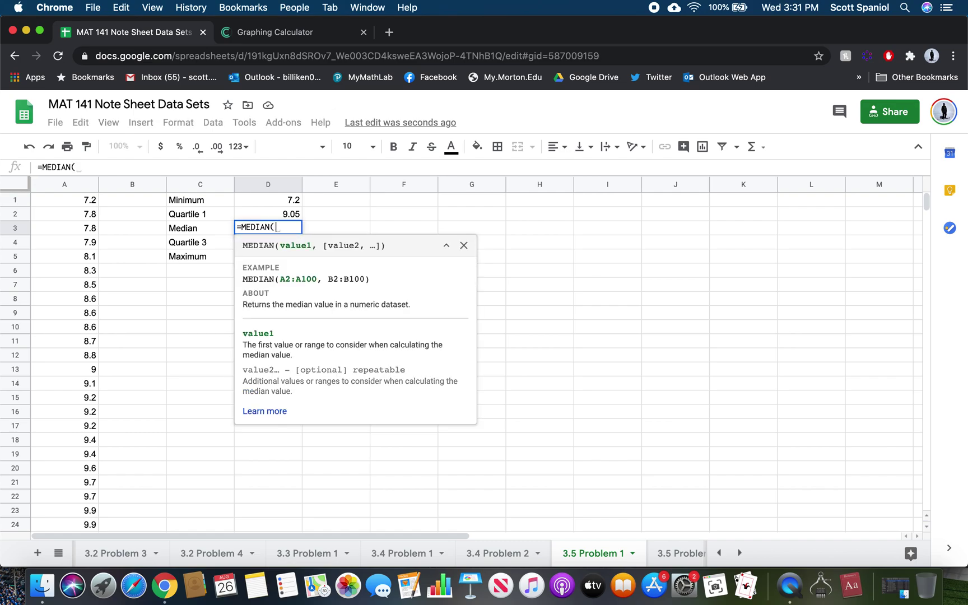
click(65, 187)
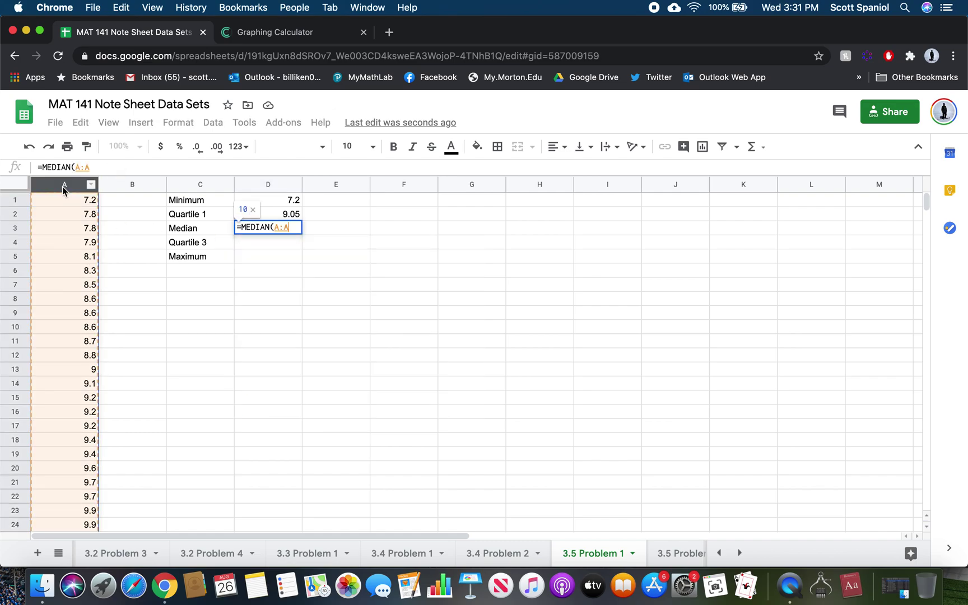
text())
key(Return)
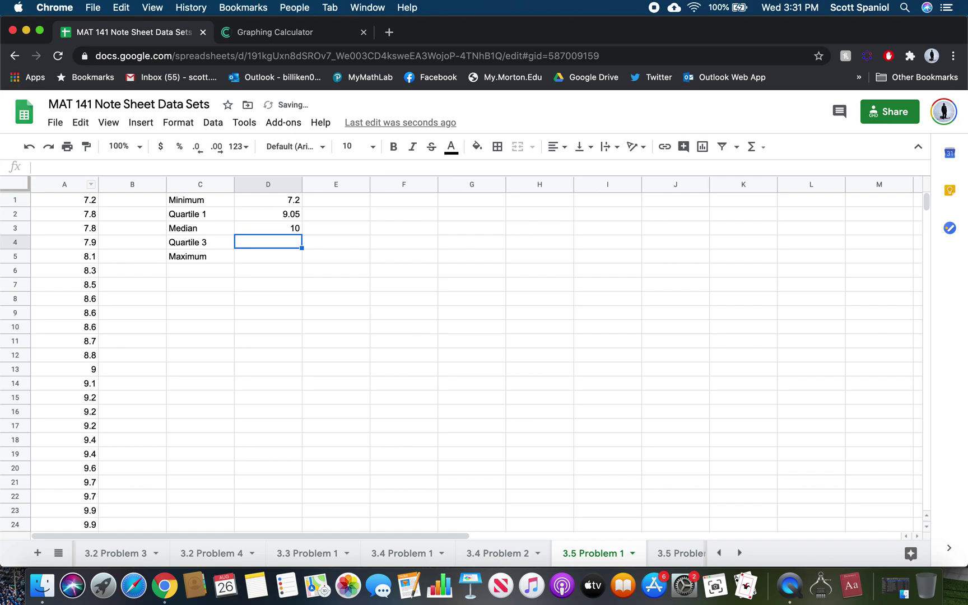
text(=QUARTILE()
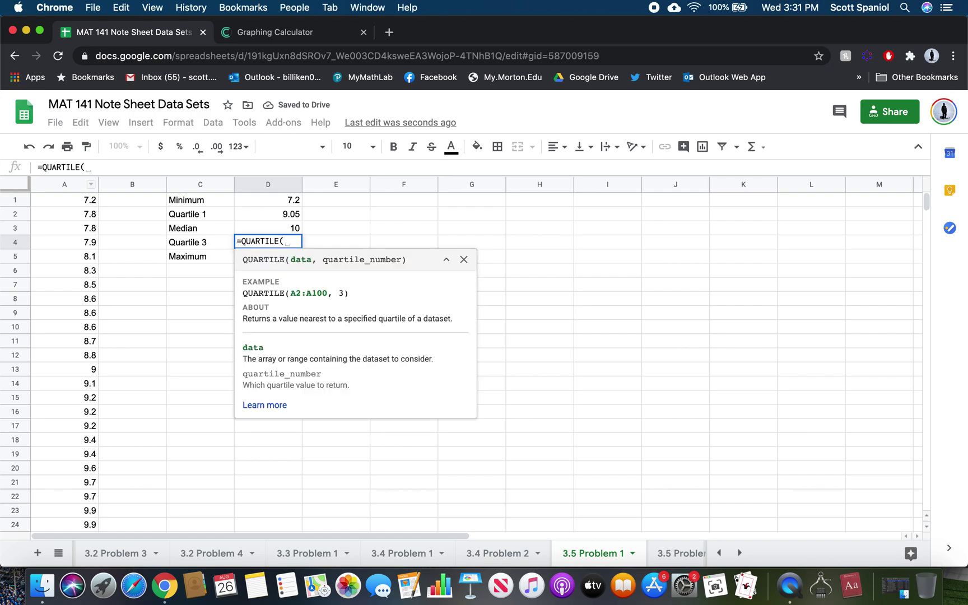
click(60, 184)
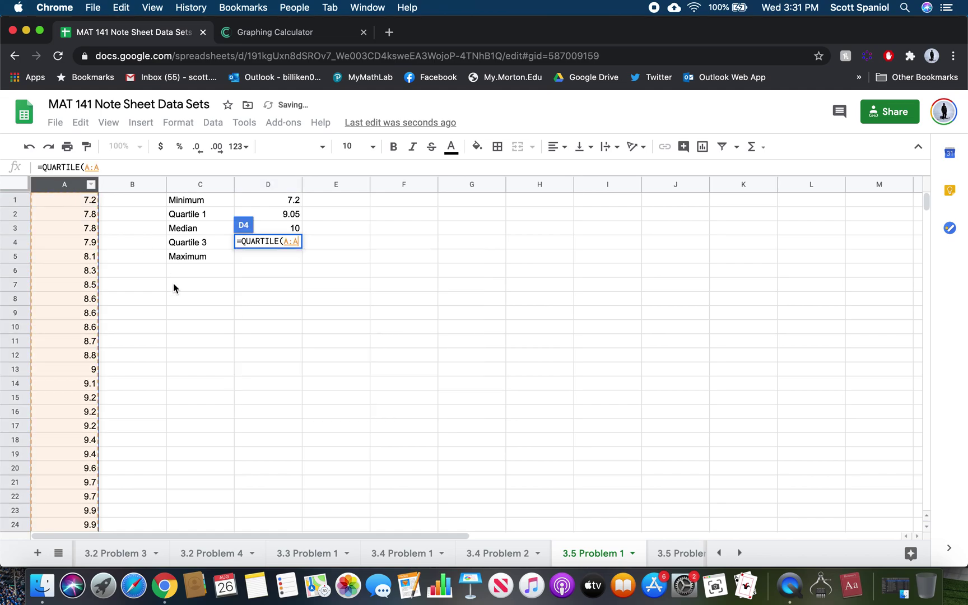
text(, )
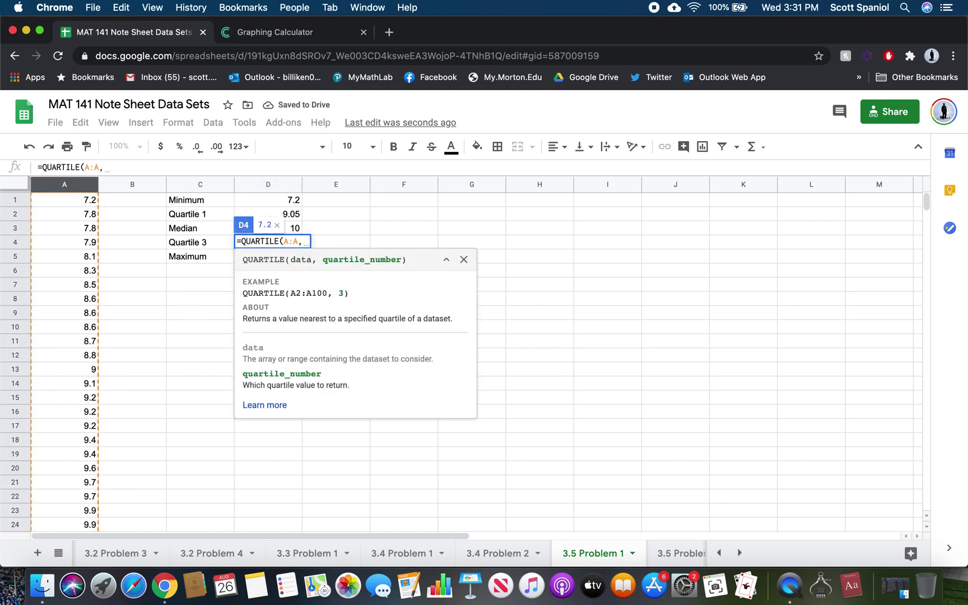
text(3))
key(Return)
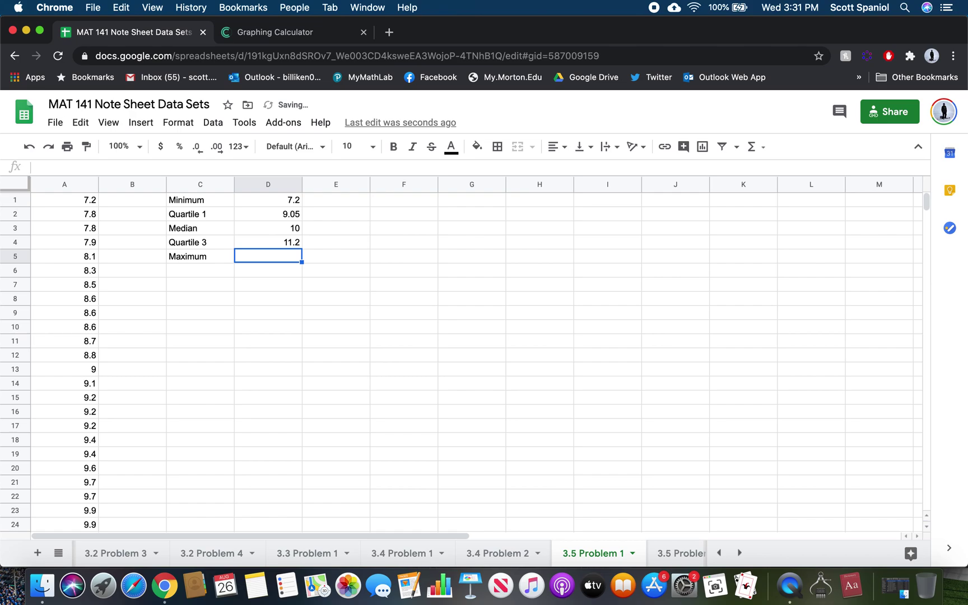
text(=max)
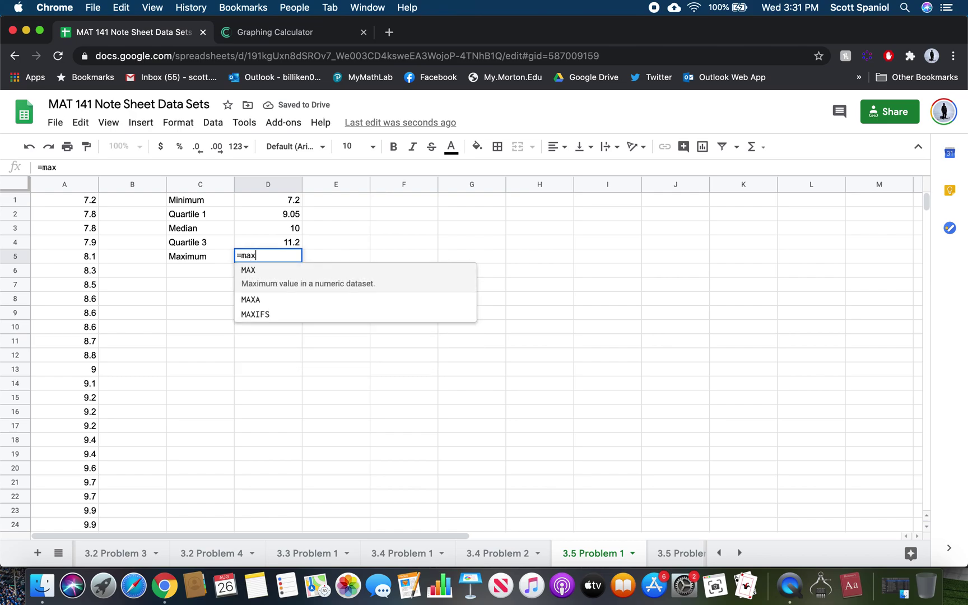
text(()
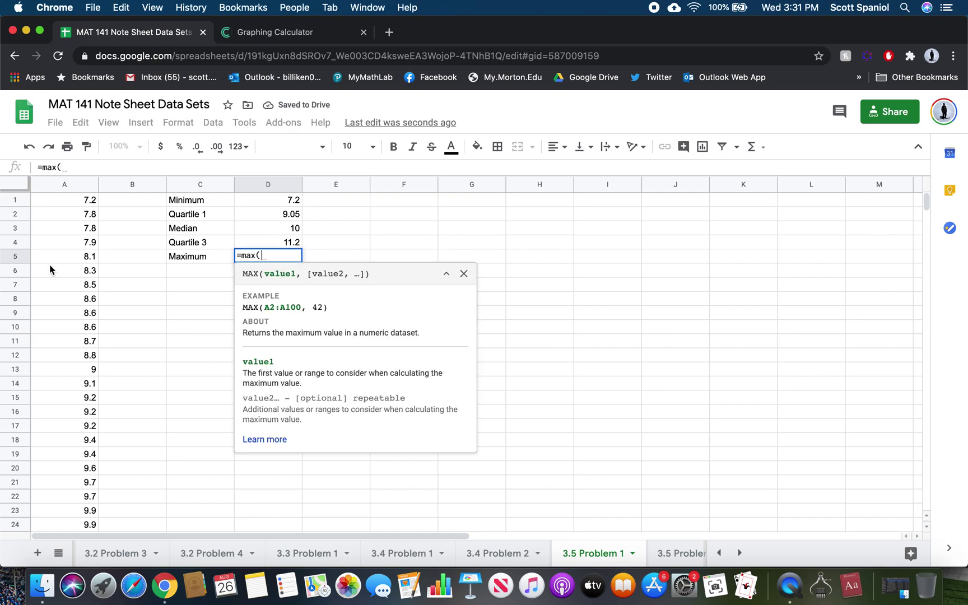
click(62, 185)
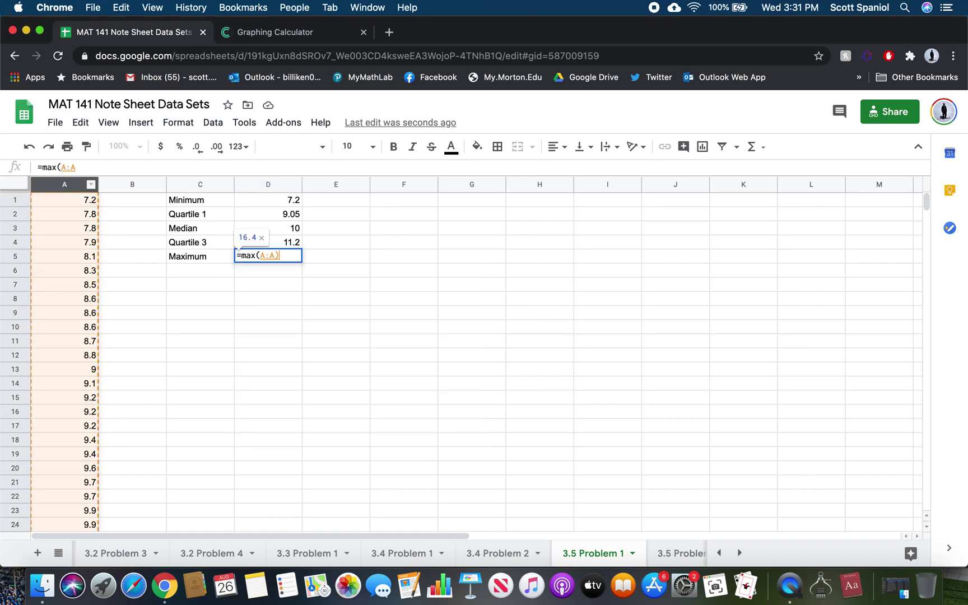
key(Return)
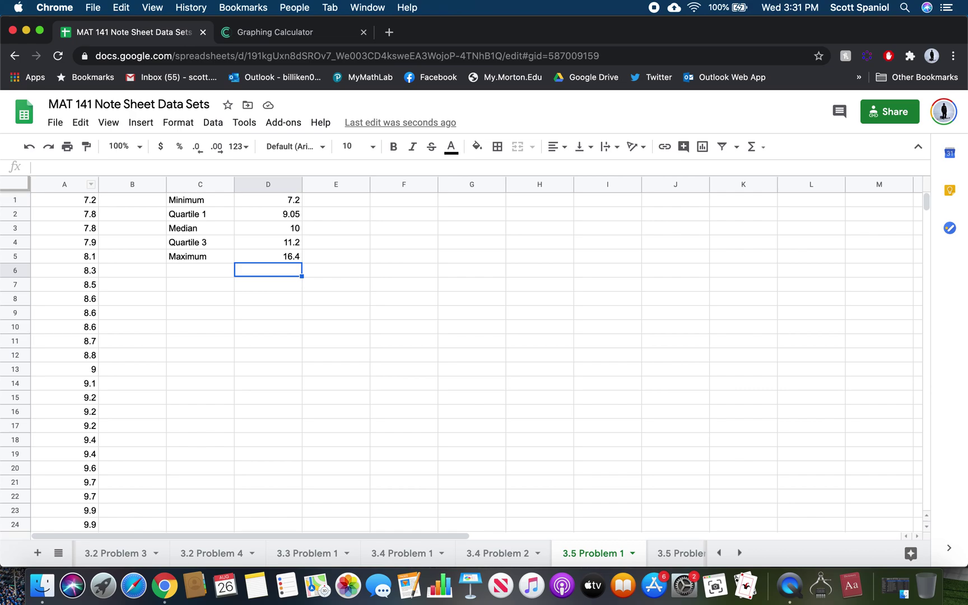
Step: Insert a histogram chart of column A's data and browse the chart type gallery
click(47, 184)
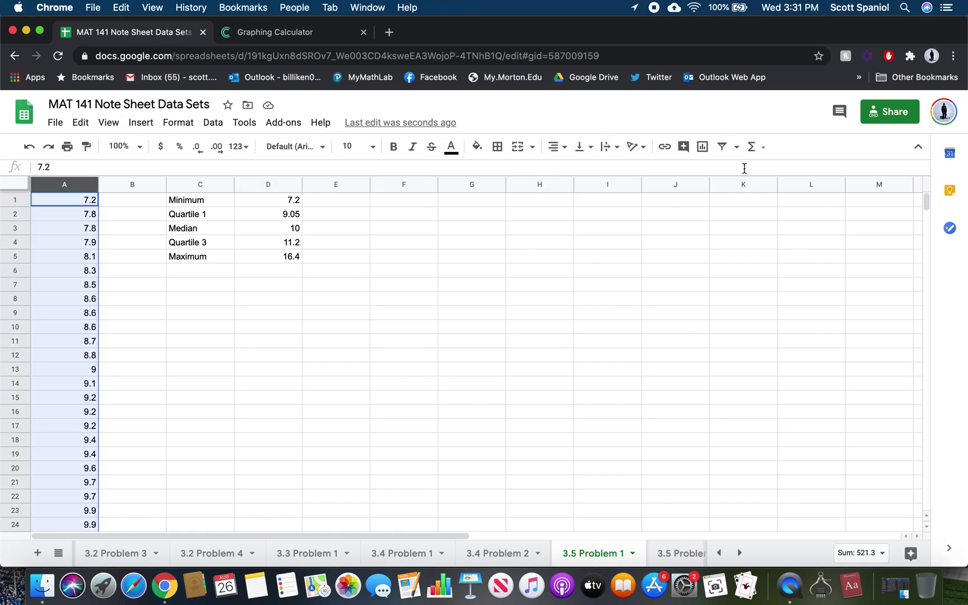
click(703, 151)
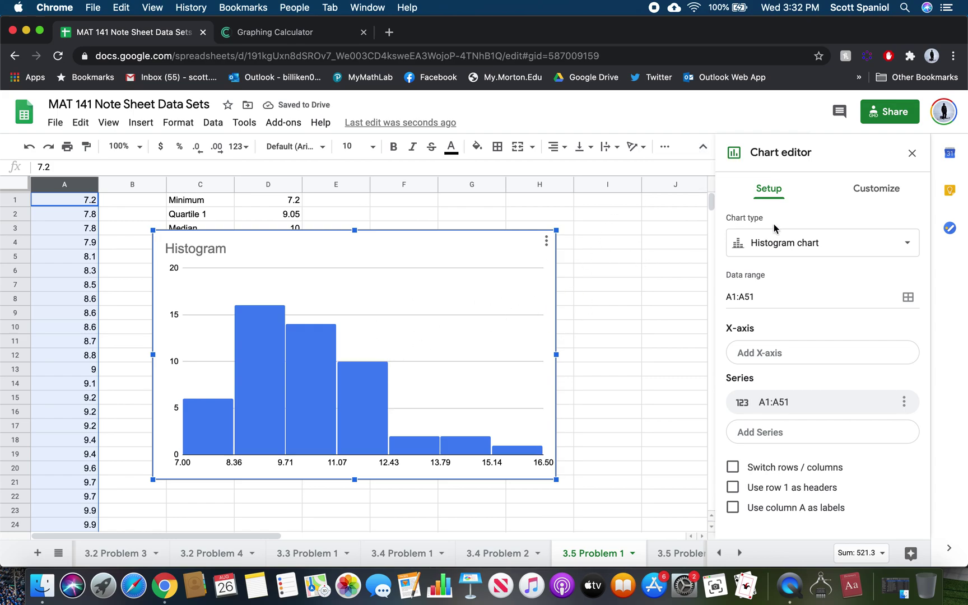
click(792, 244)
scroll(804, 383, down, 5)
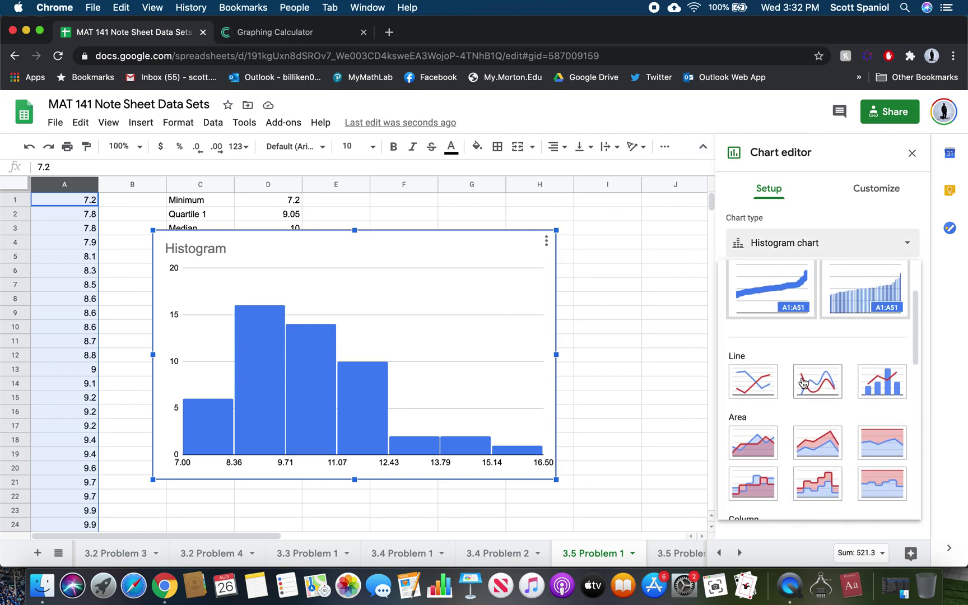
scroll(804, 383, down, 6)
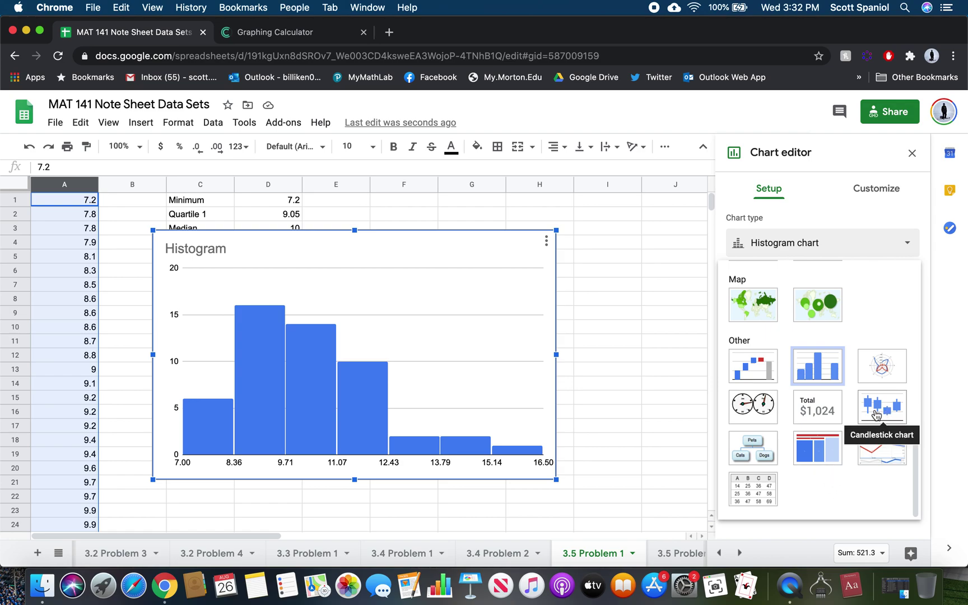
scroll(823, 405, up, 1)
scroll(838, 411, up, 8)
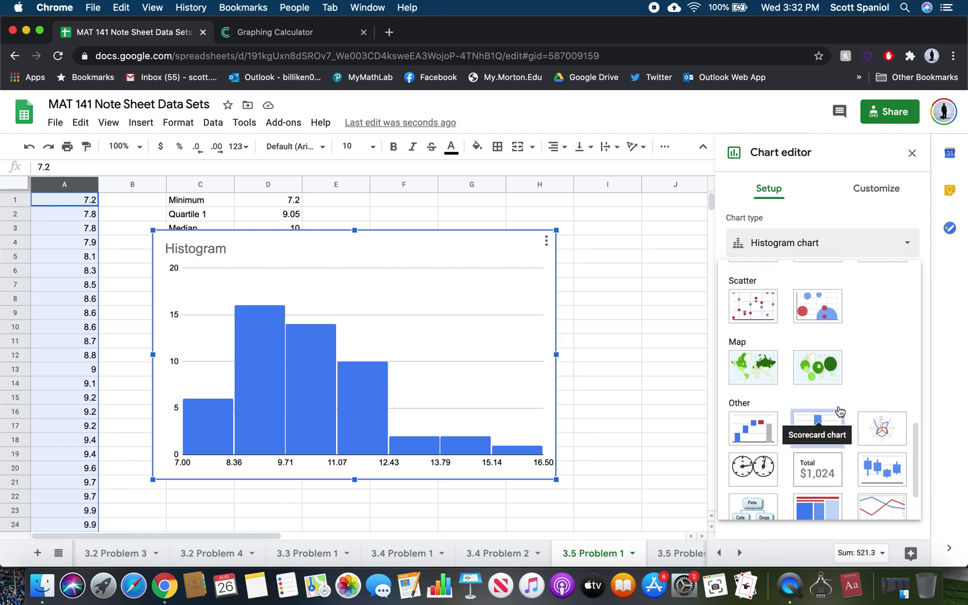
scroll(838, 411, up, 10)
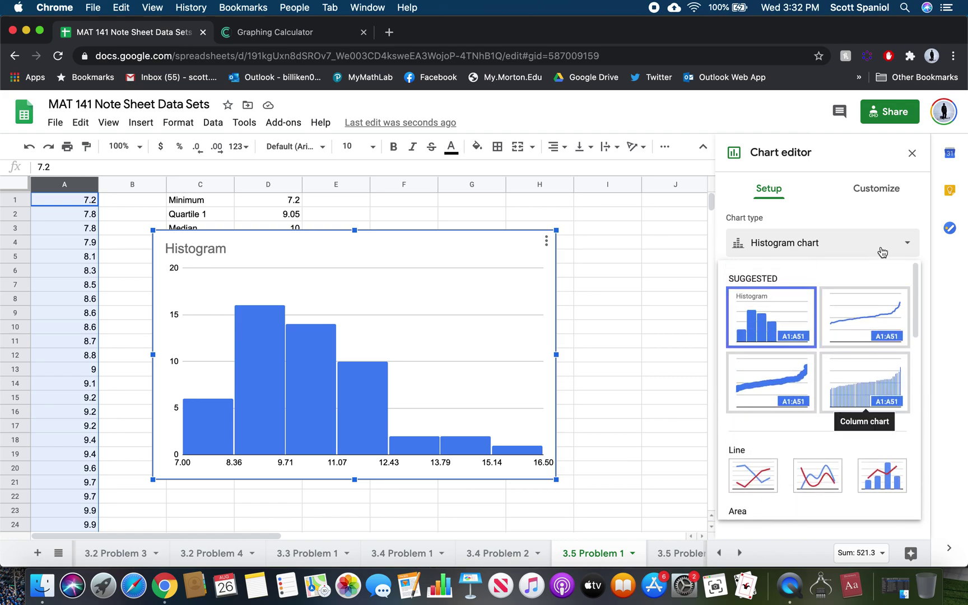
Step: Glance at the chart customisation options, then switch the chart type to Candlestick
click(865, 204)
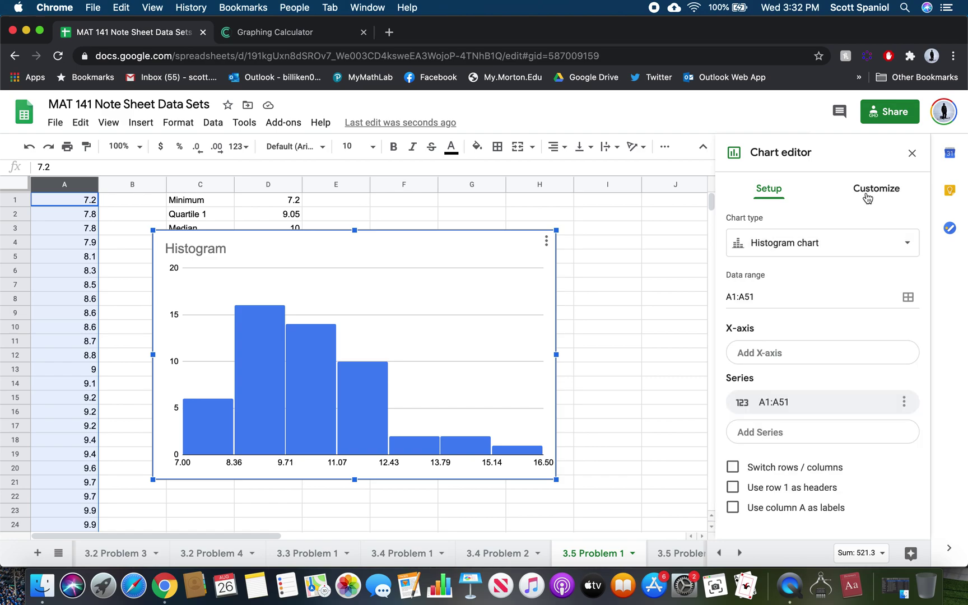
click(866, 195)
click(770, 225)
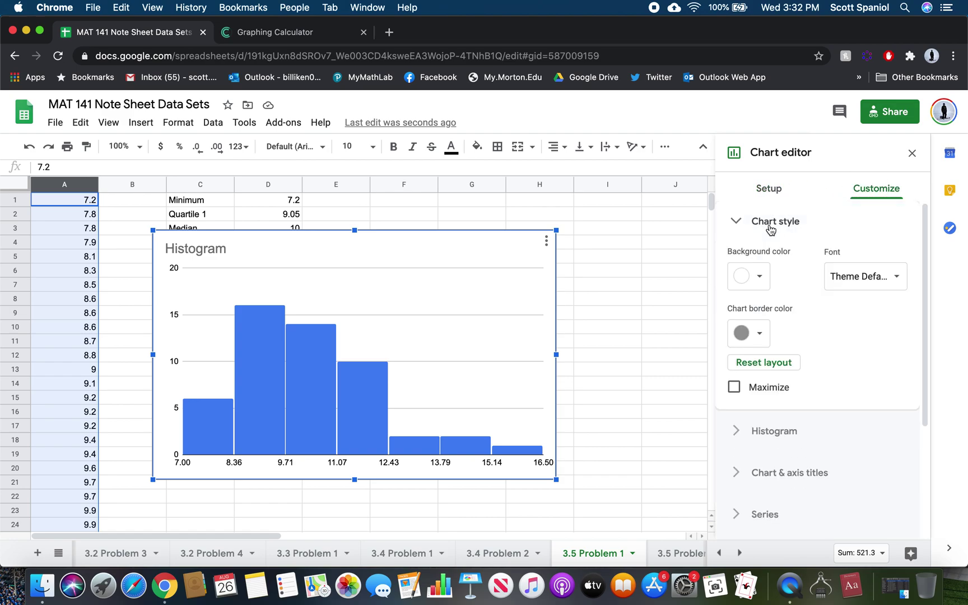
click(771, 225)
click(769, 191)
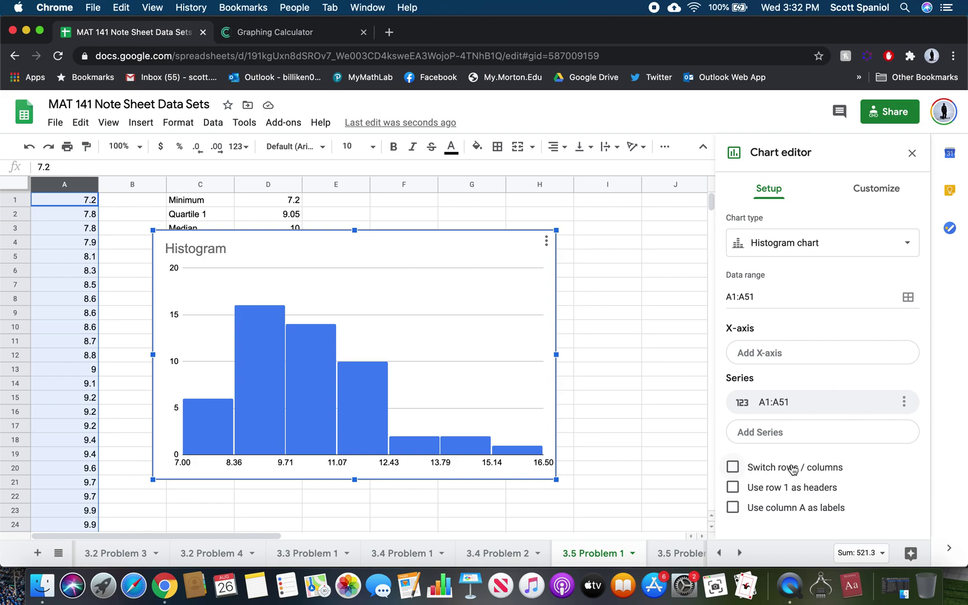
click(801, 246)
scroll(806, 357, down, 3)
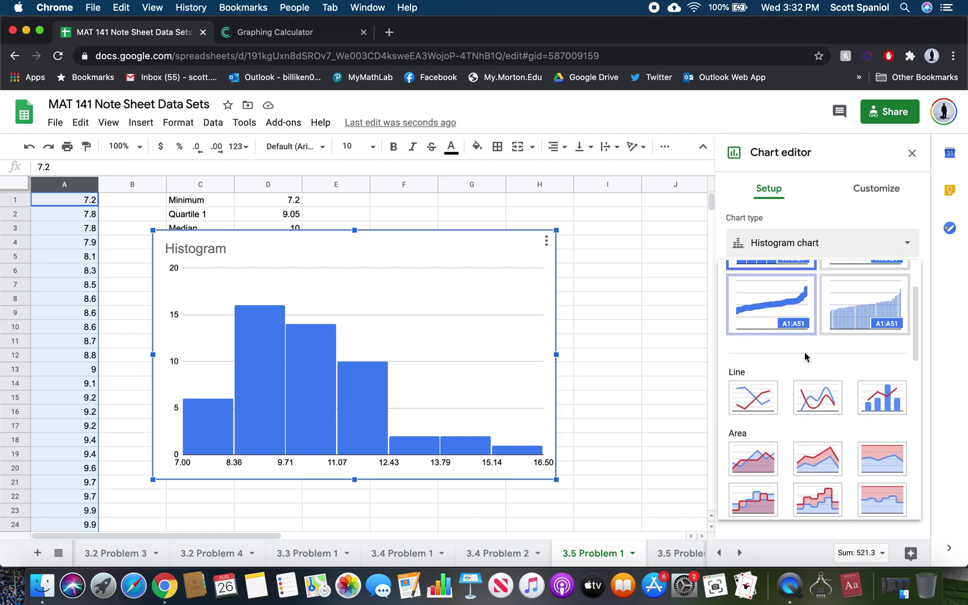
scroll(805, 356, down, 6)
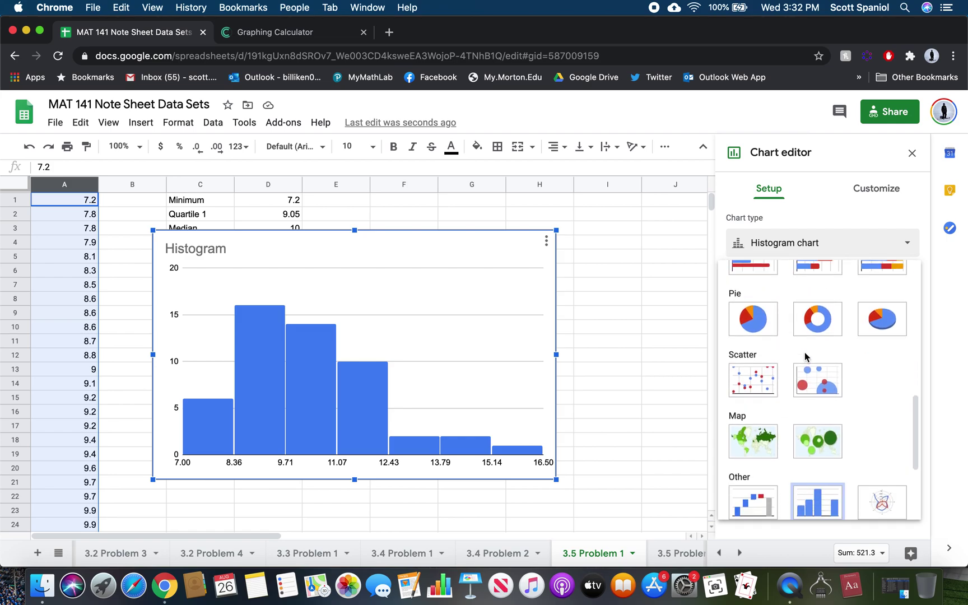
scroll(805, 356, down, 4)
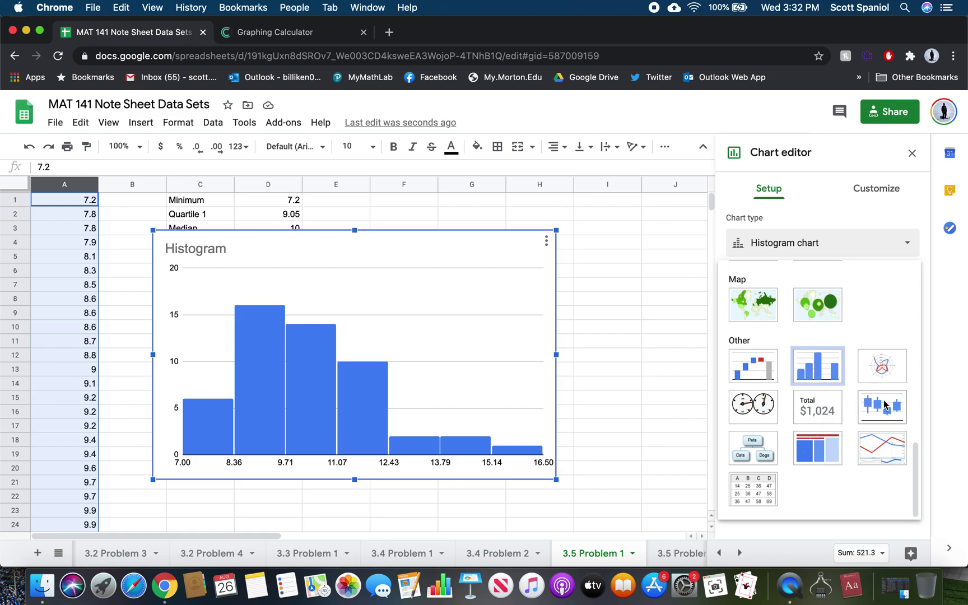
click(884, 405)
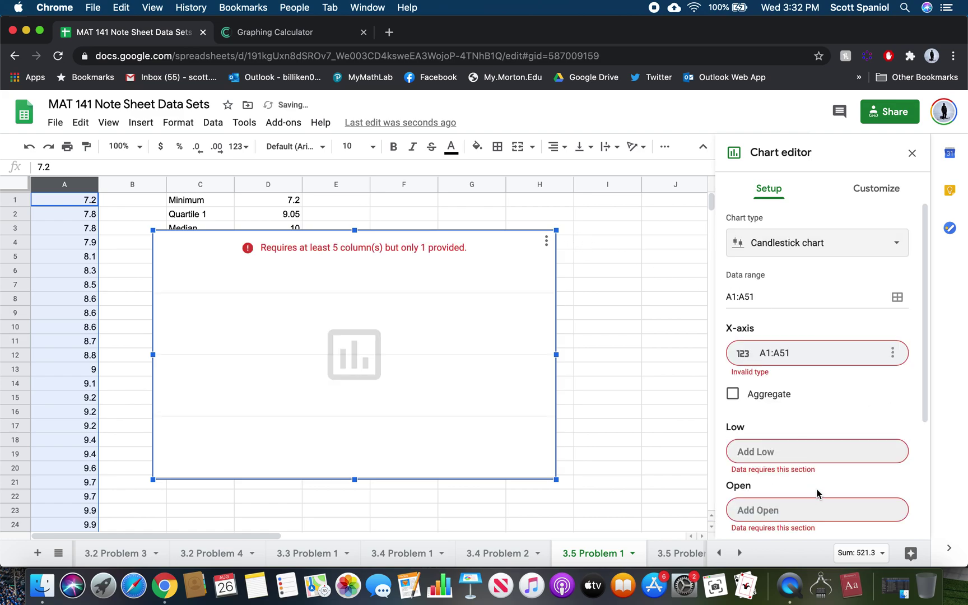
Step: Browse the chart type gallery again, then close the Chart editor
click(893, 244)
scroll(829, 401, down, 5)
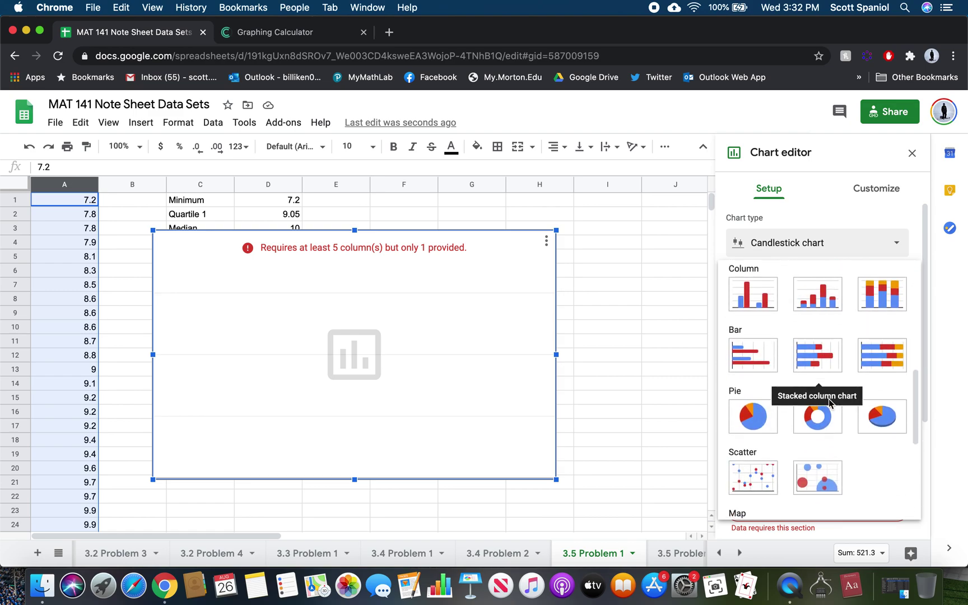
scroll(821, 504, down, 5)
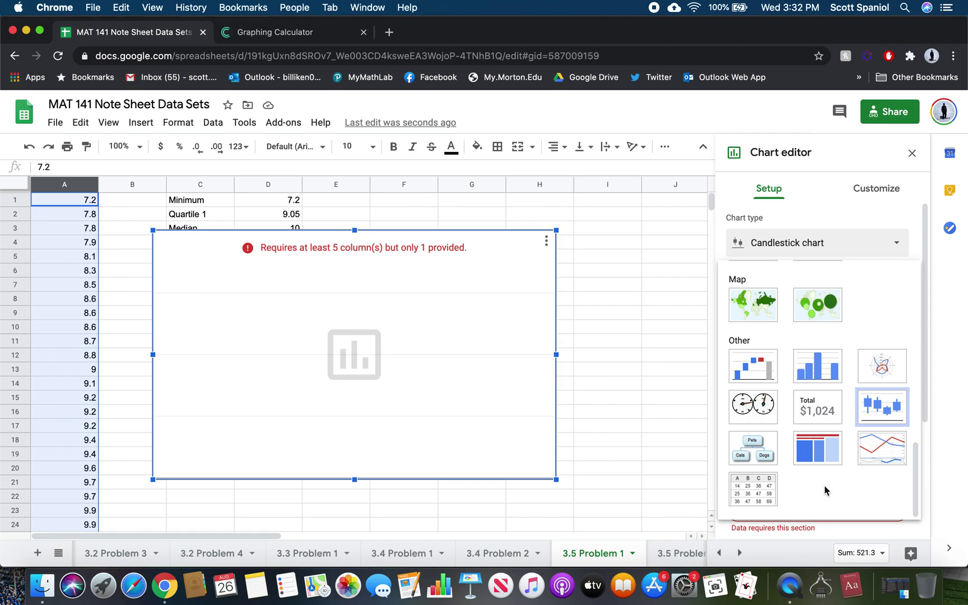
scroll(824, 490, up, 5)
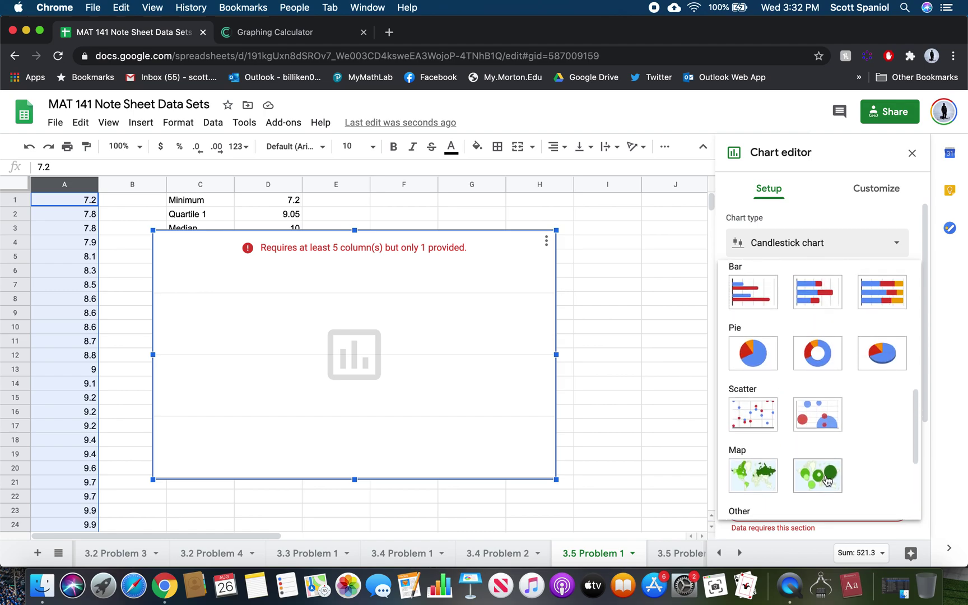
scroll(827, 481, up, 5)
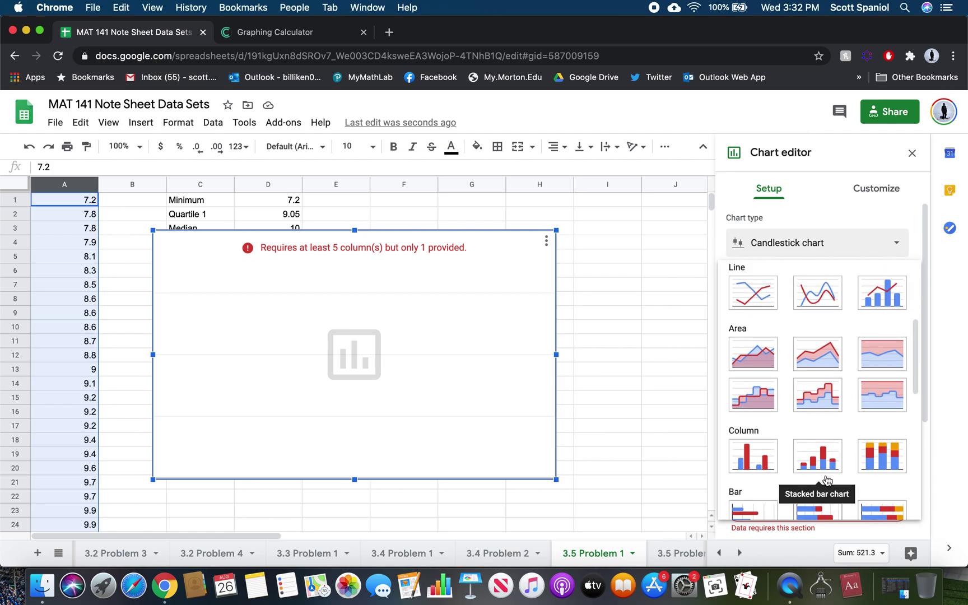
scroll(826, 481, up, 5)
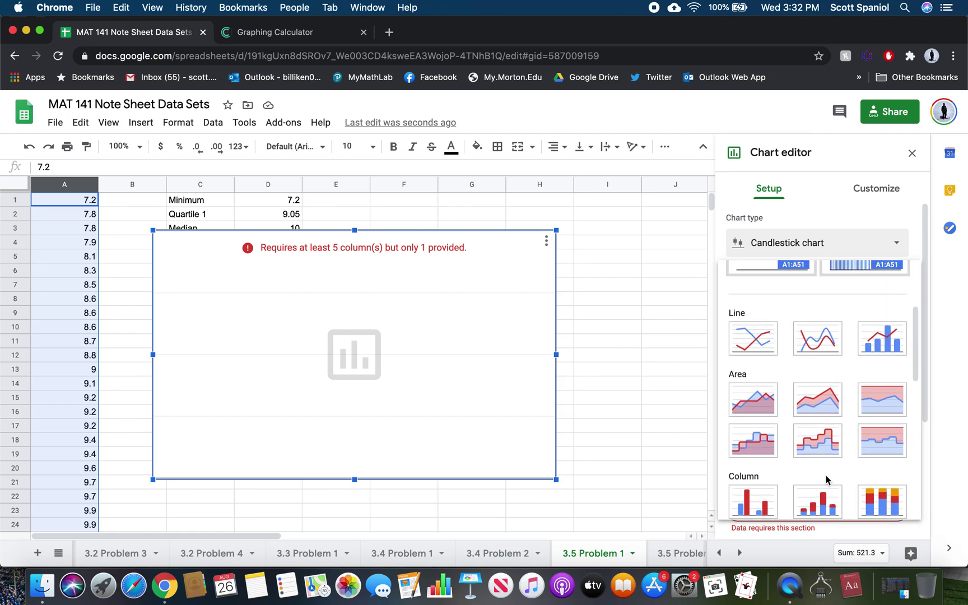
click(852, 252)
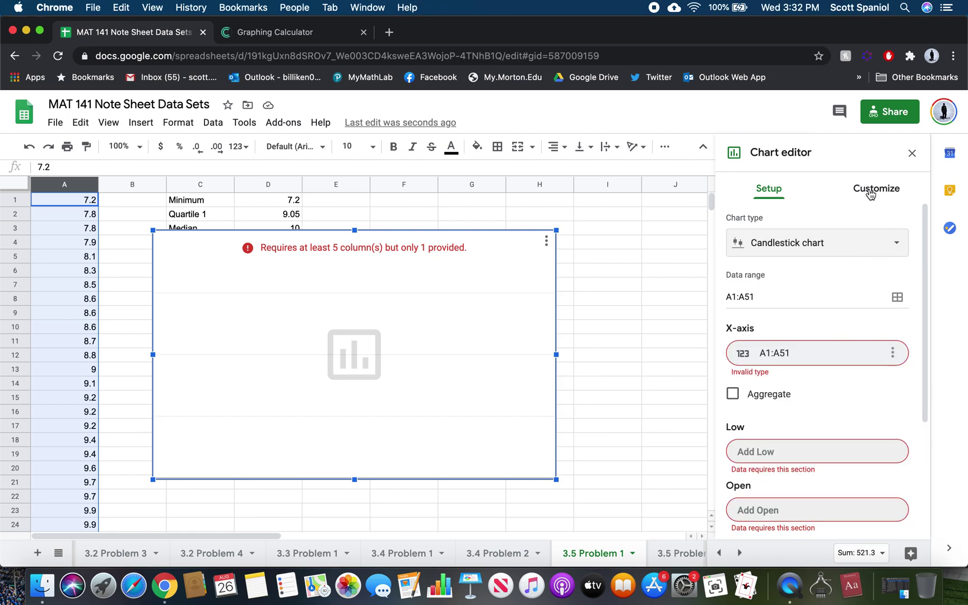
click(912, 153)
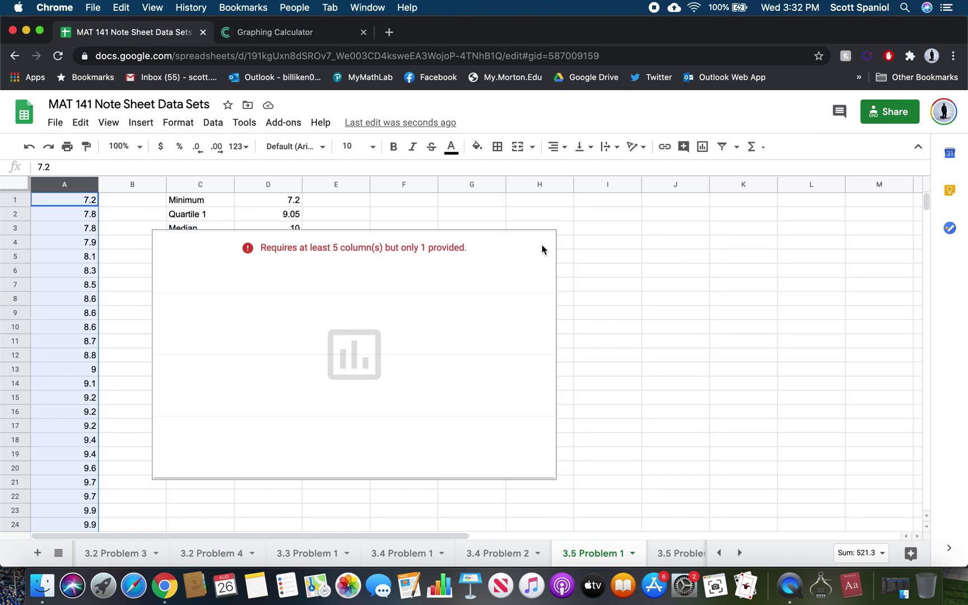
Step: Delete the broken candlestick chart from its options menu
click(547, 242)
click(546, 240)
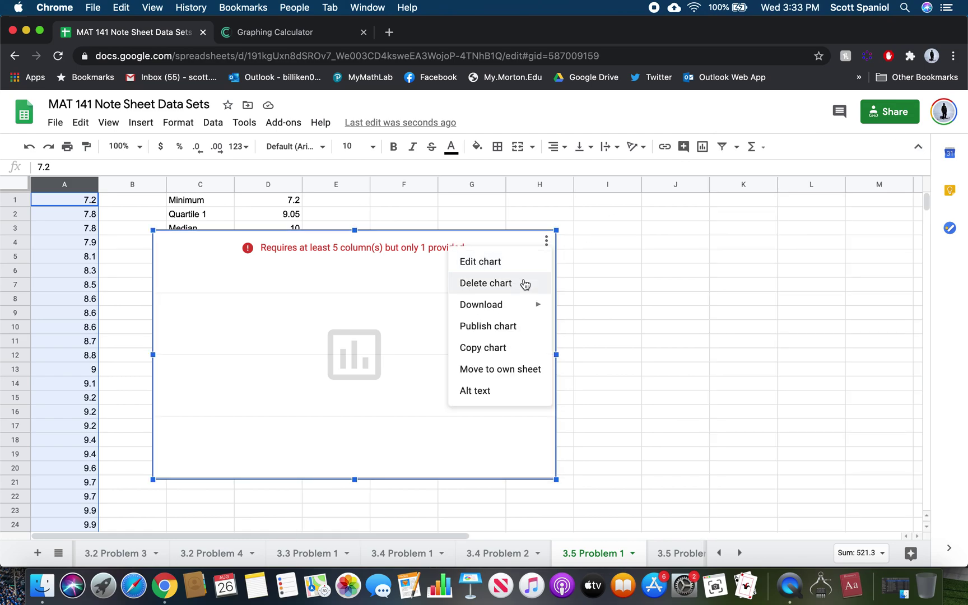
mouse_move(523, 312)
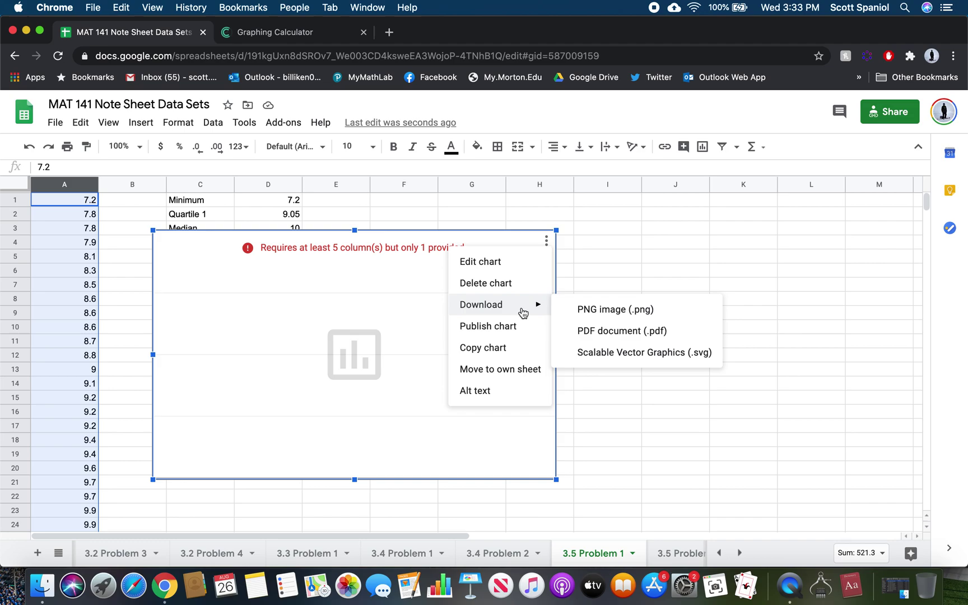
click(517, 283)
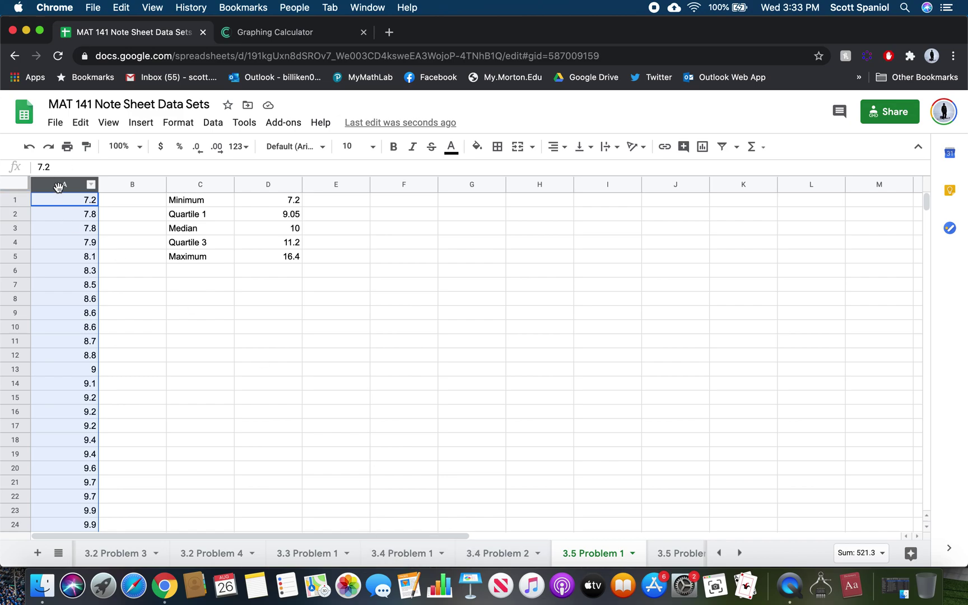
Step: Paste the 51 carpool values into a ClassCalc table and rename its column to a
click(263, 33)
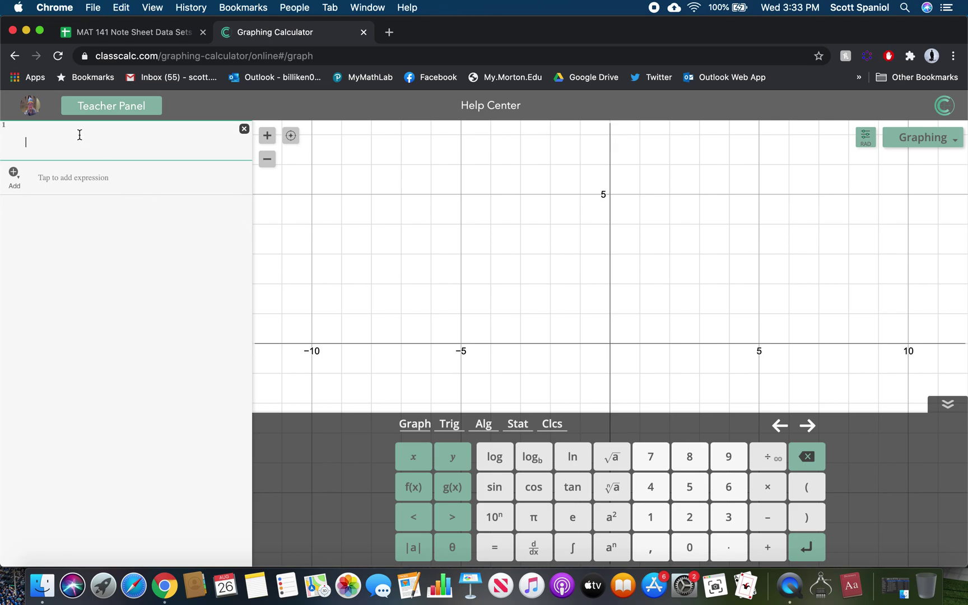
key(super+v)
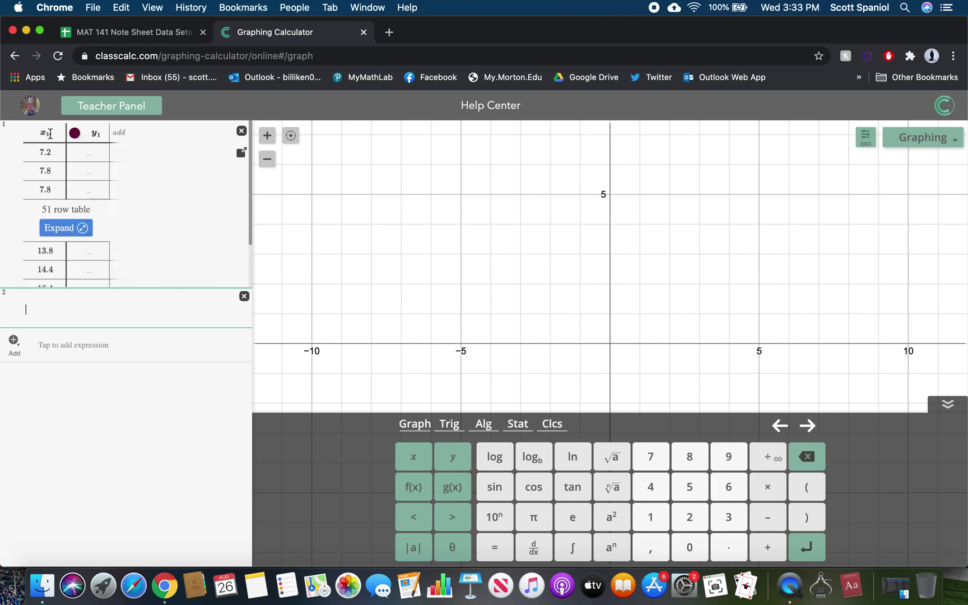
click(50, 134)
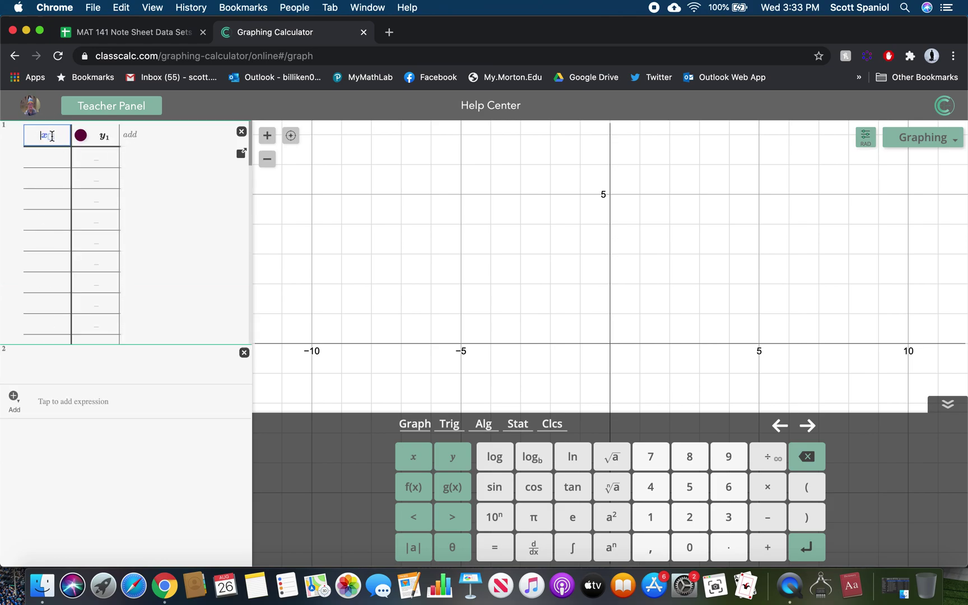
text(()
key(BackSpace)
key(BackSpace)
key(BackSpace)
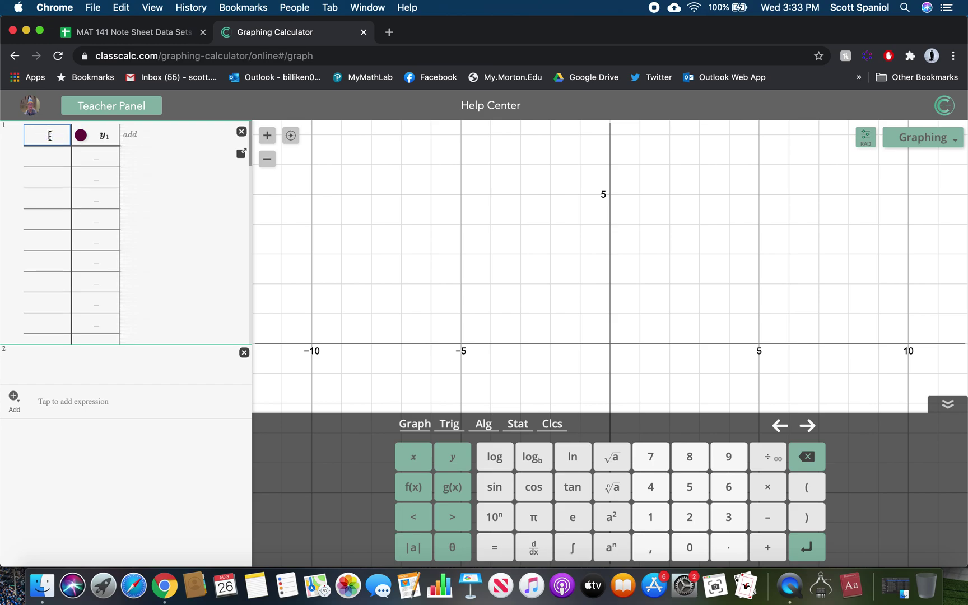
key(super+v)
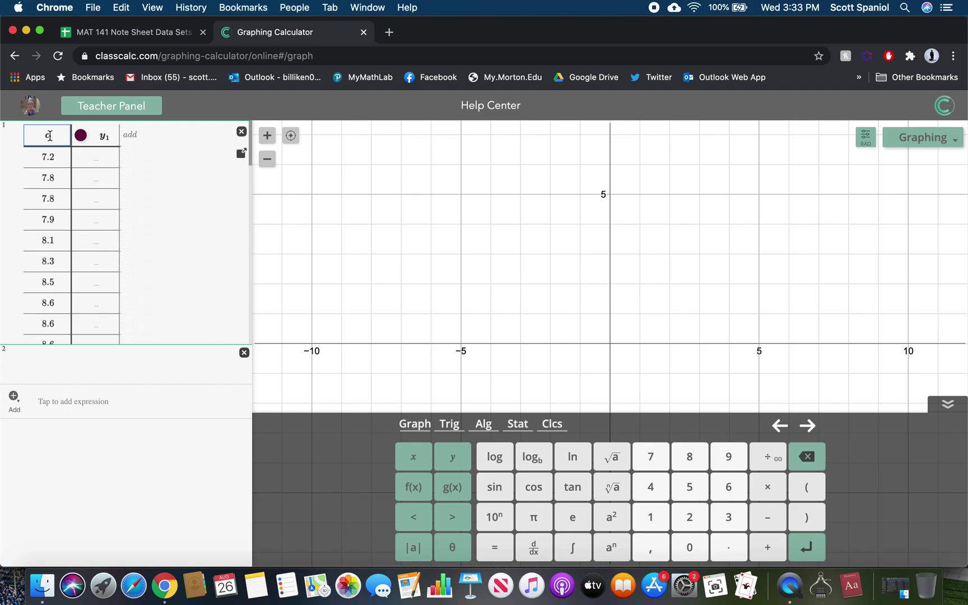
key(Return)
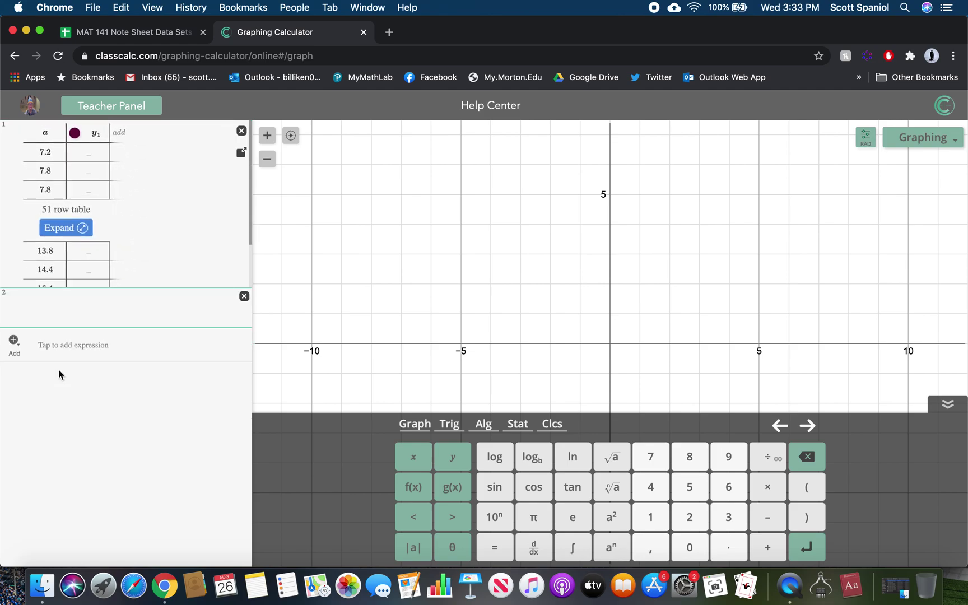
click(518, 433)
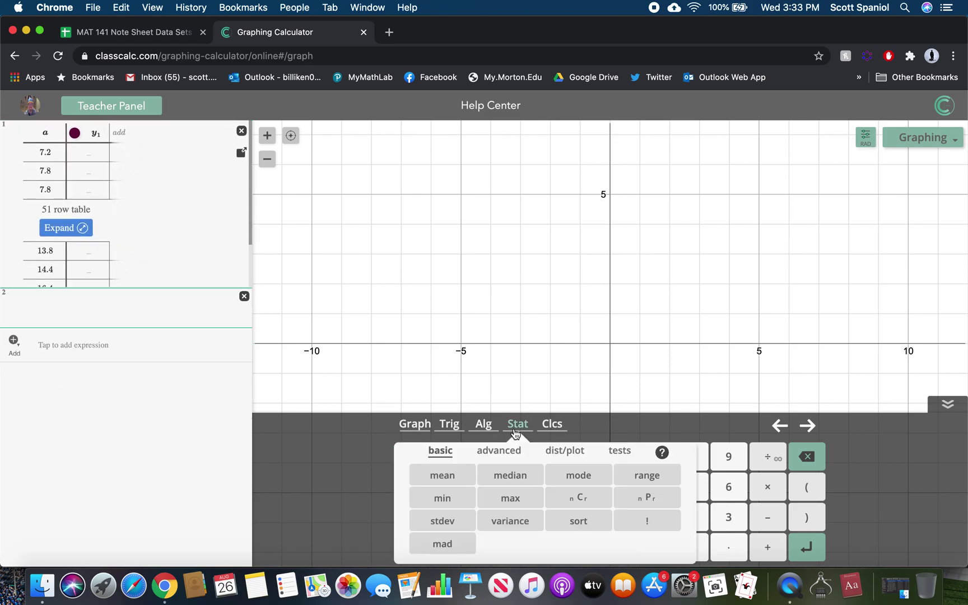
click(493, 459)
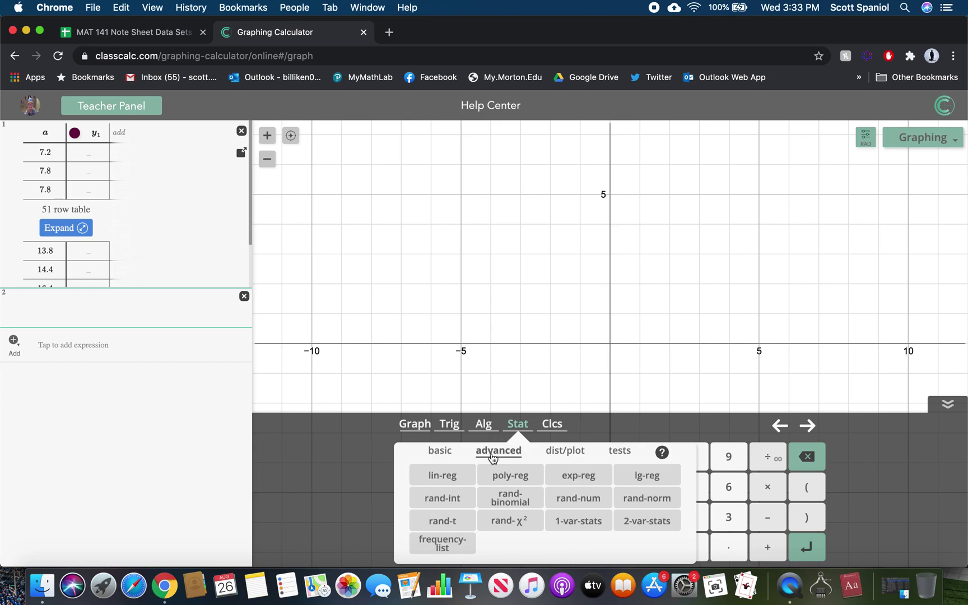
Step: Compute OneVarStats(a): min 7.2, Q1 9, median 10, Q3 11.2, max 16.4; add a new expression line
click(581, 525)
text(arStats([a)
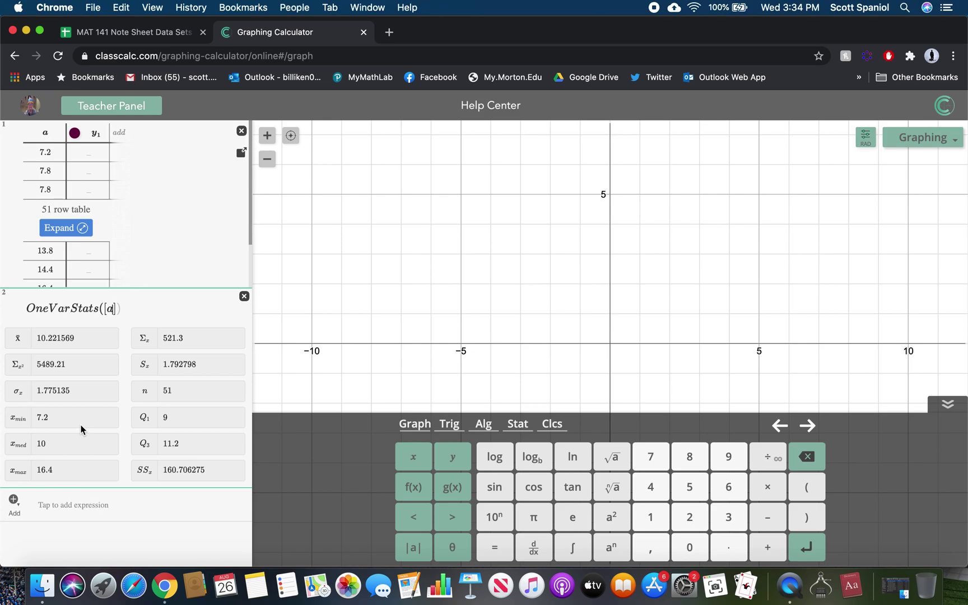
click(84, 506)
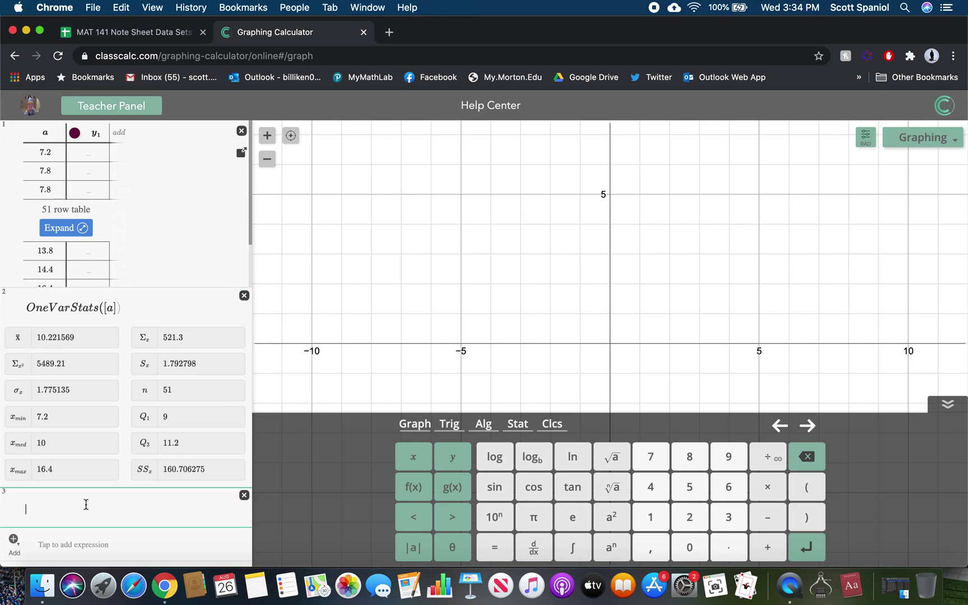
click(520, 425)
click(574, 451)
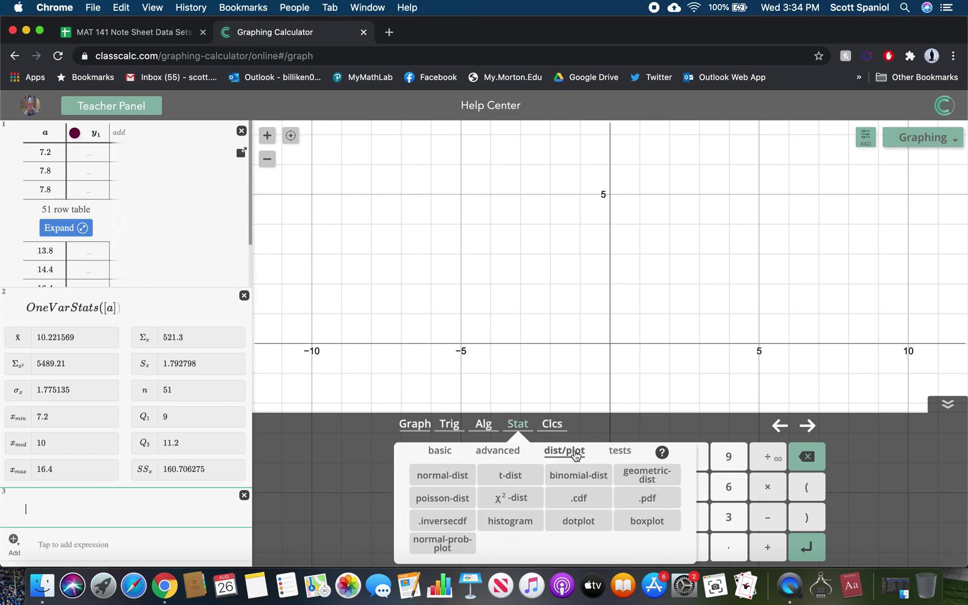
Step: Graph boxplot(a), zoom to fit, and exclude outliers so 16.4 appears as a separate point
click(647, 521)
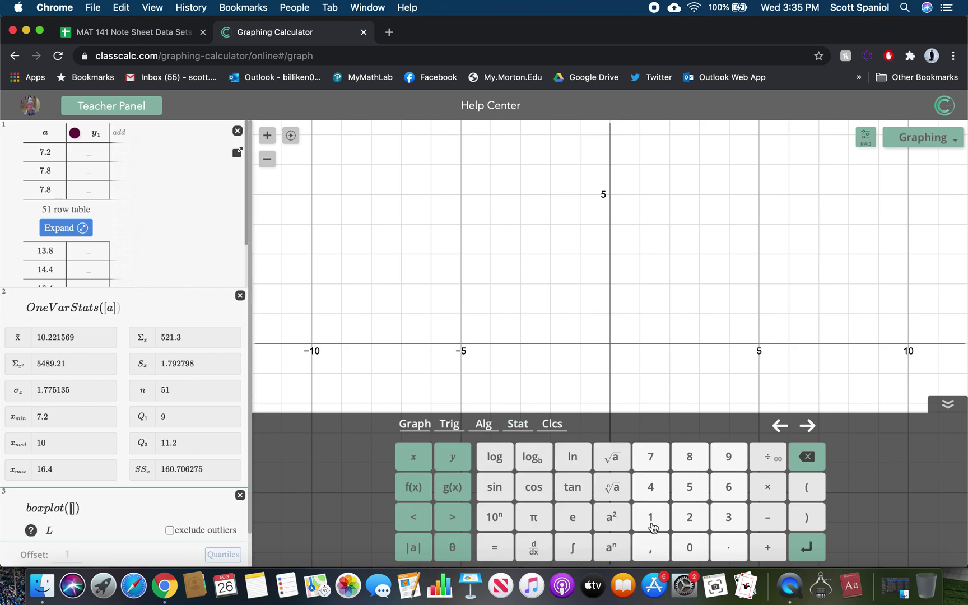
text(a)
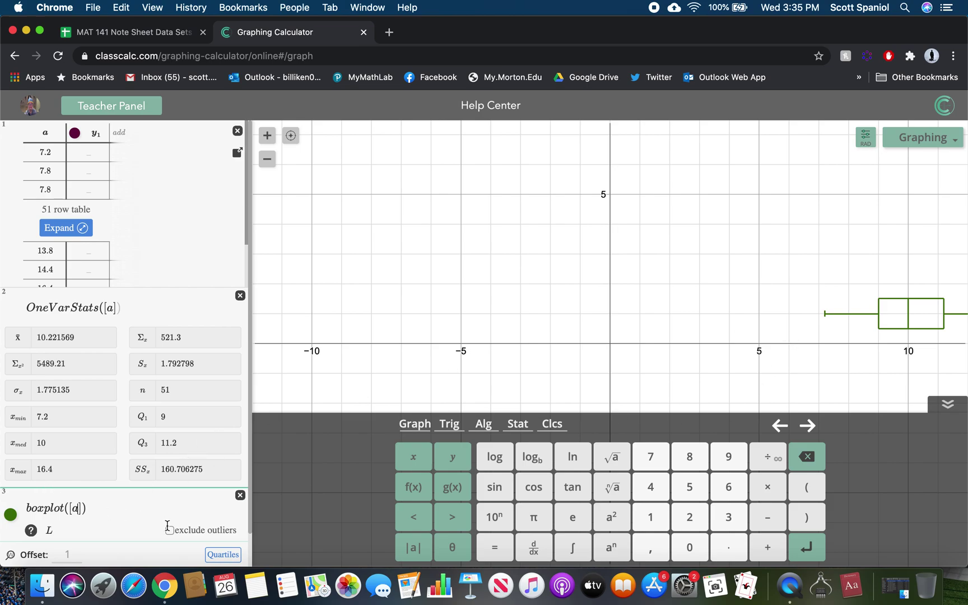
scroll(167, 526, down, 2)
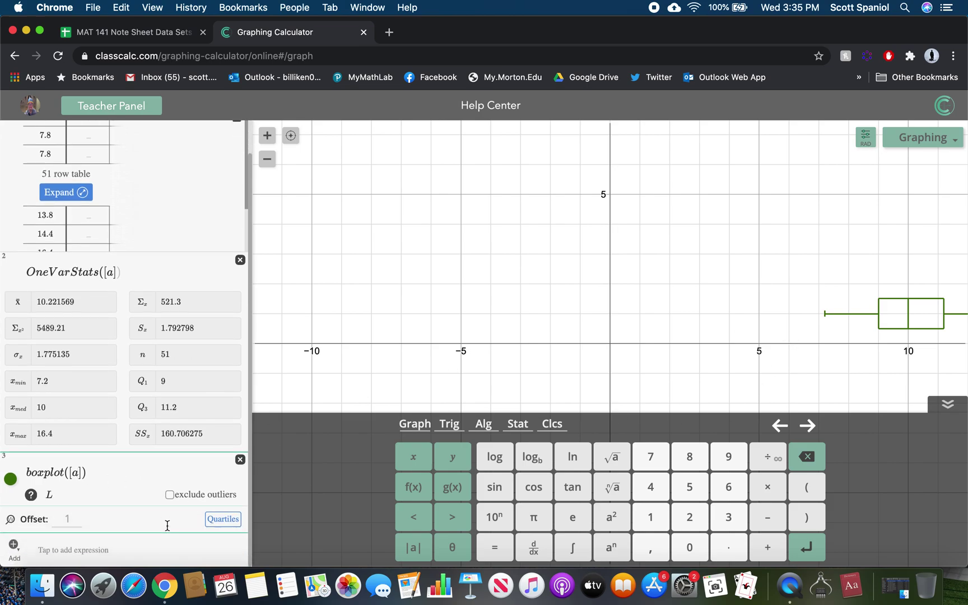
click(10, 521)
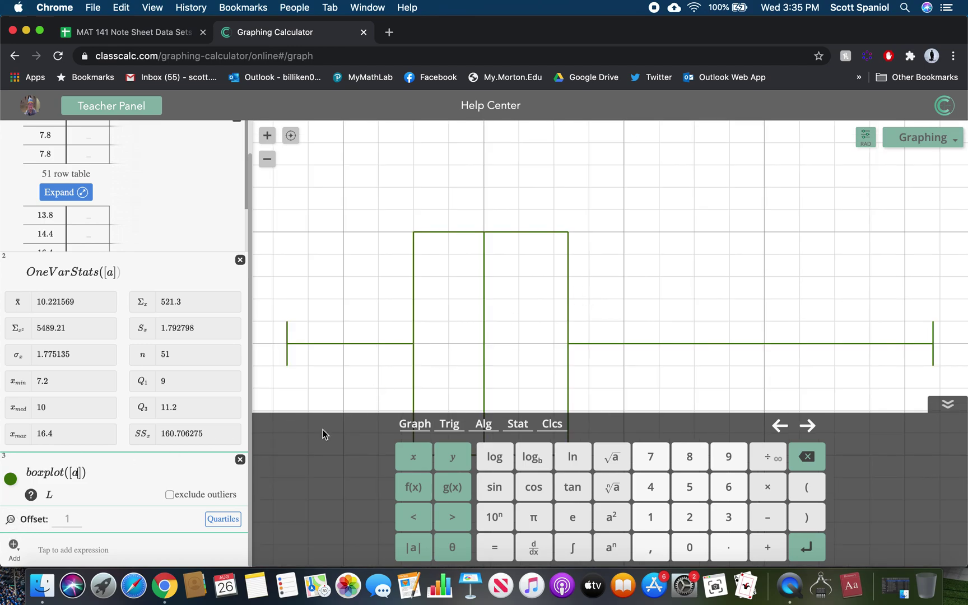
click(169, 495)
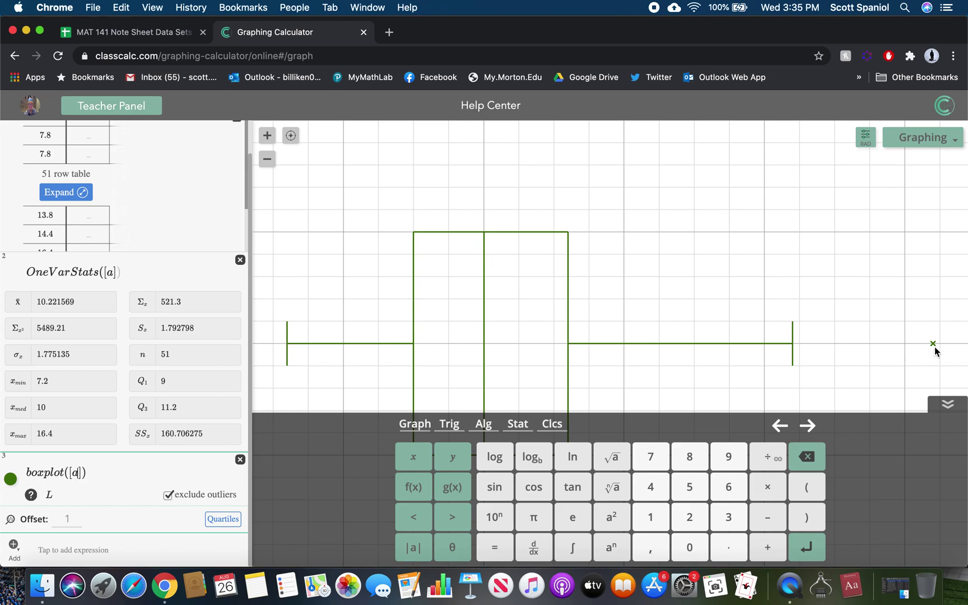
mouse_move(934, 344)
Step: List the boxplot's quartiles: Q1 9, median 10, Q3 11.2, min 7.2, max 14.4, one outlier
scroll(484, 346, down, 3)
scroll(483, 350, up, 5)
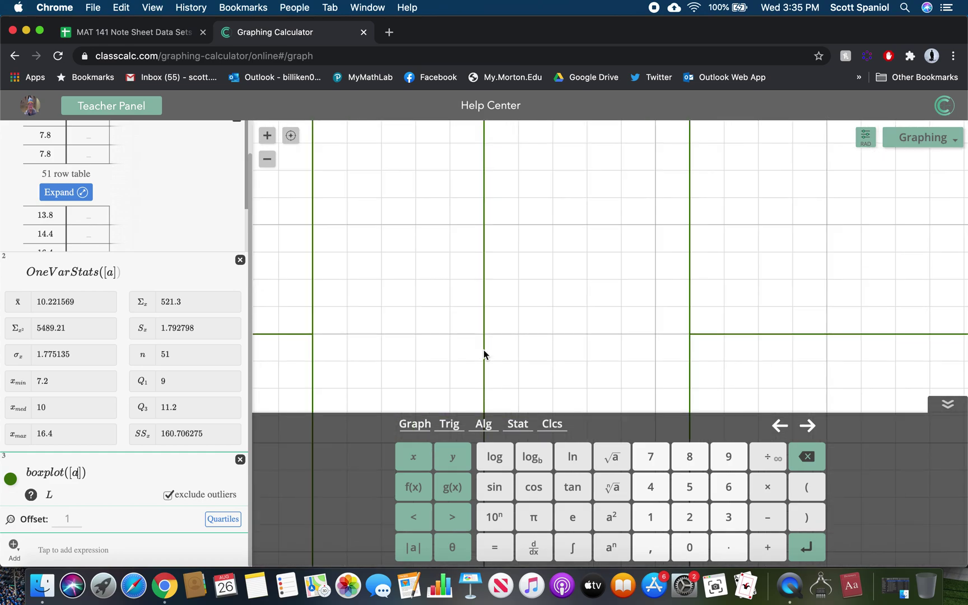
scroll(483, 350, down, 3)
click(958, 405)
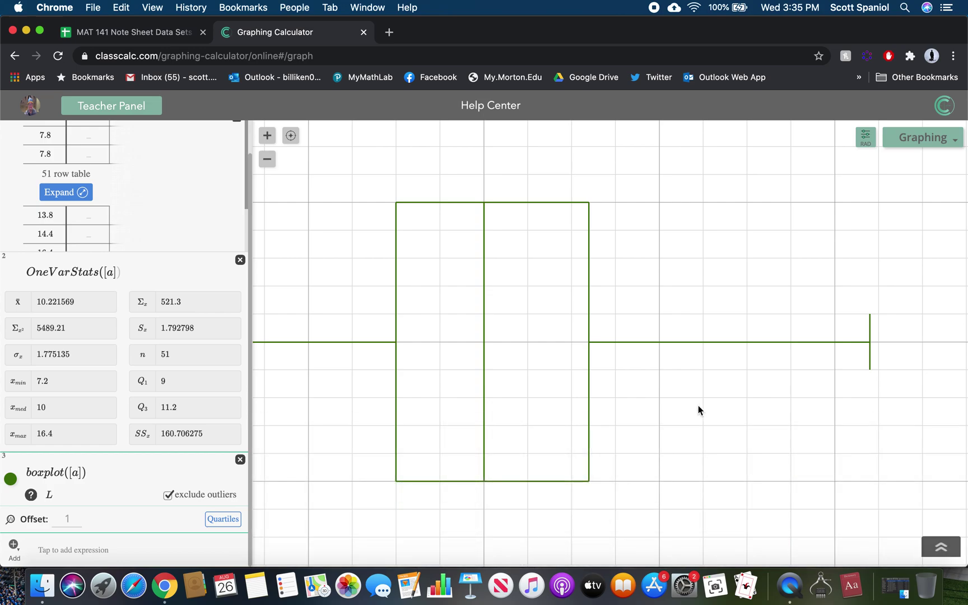
scroll(698, 407, up, 5)
scroll(698, 406, down, 5)
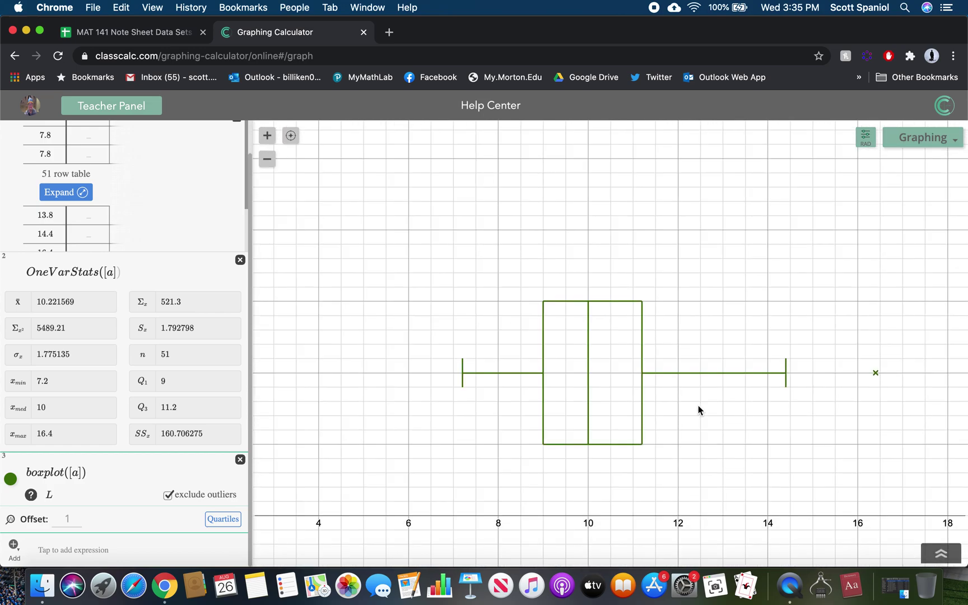
click(589, 376)
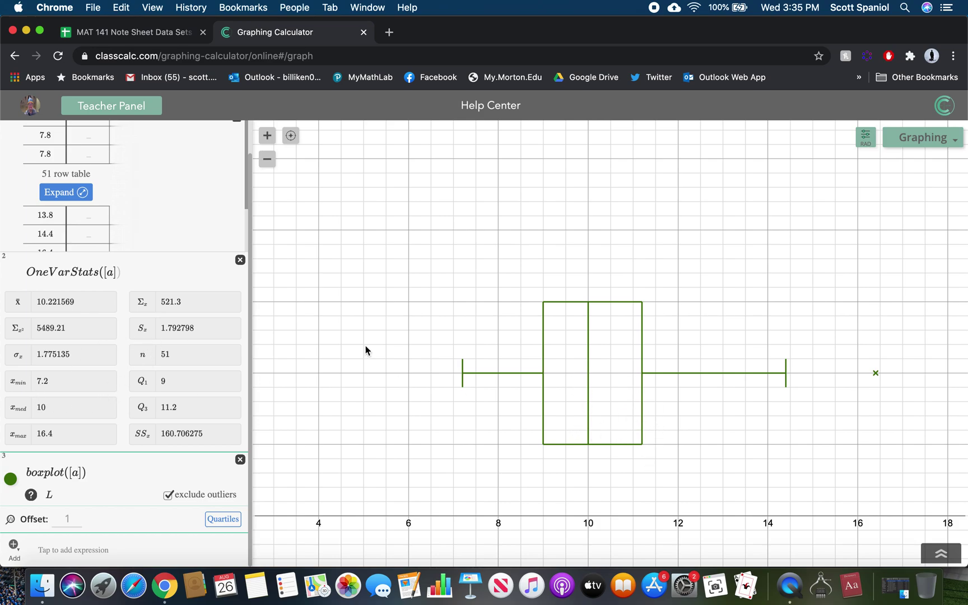
click(66, 519)
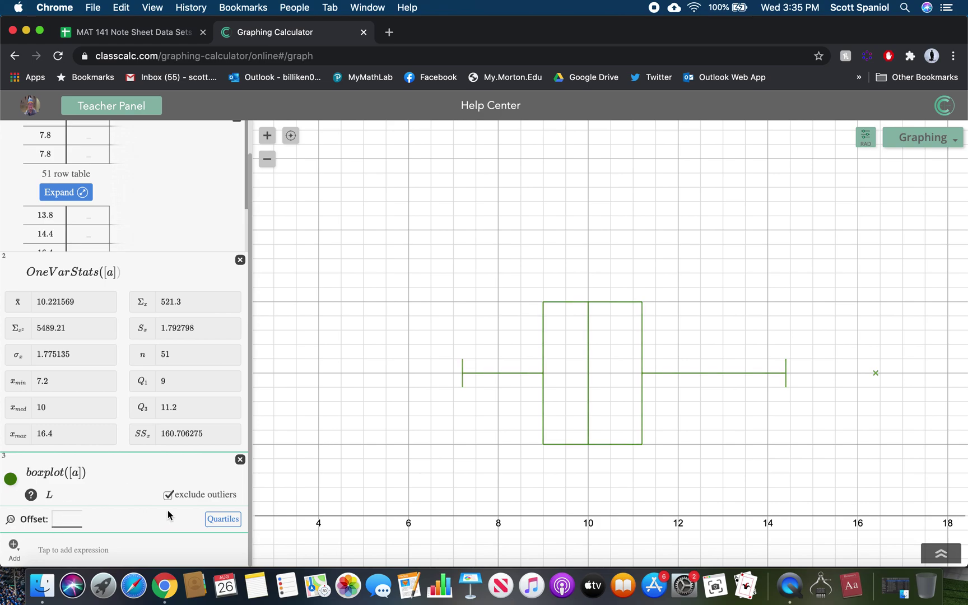
click(222, 519)
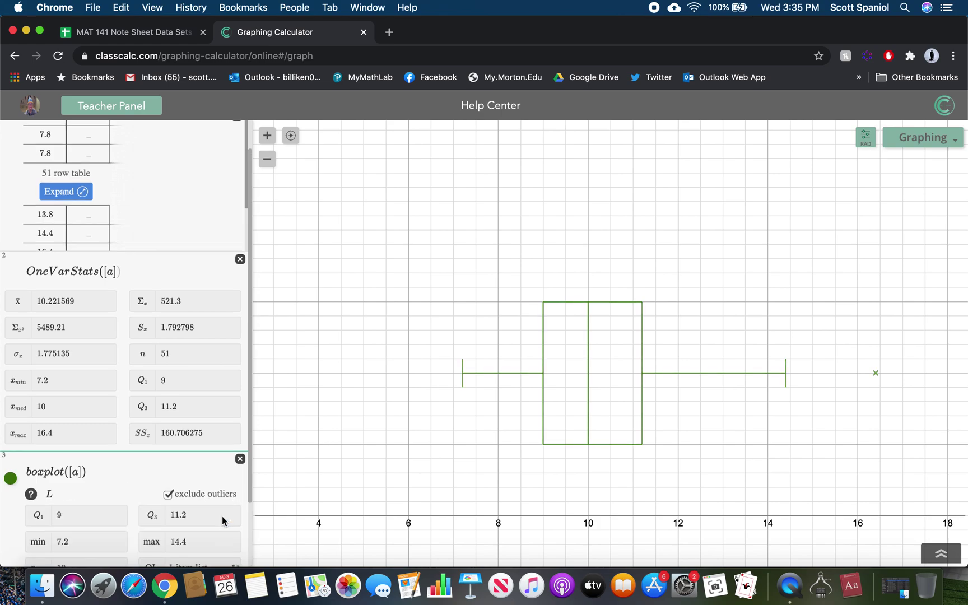
scroll(221, 516, down, 3)
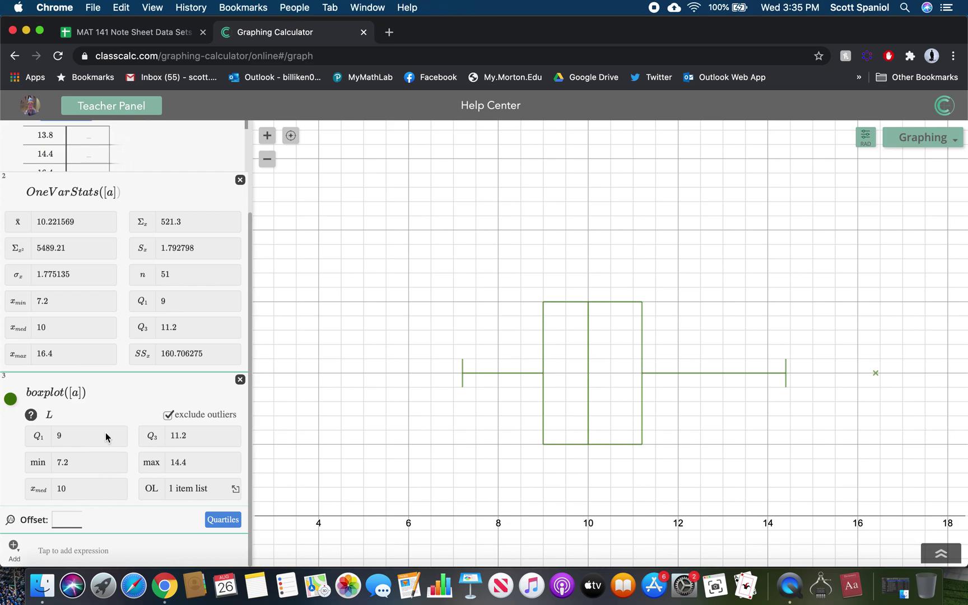
Step: Try boxplot offsets 2, 0 and 1 with quartiles toggled, then delete the boxplot expression
click(215, 521)
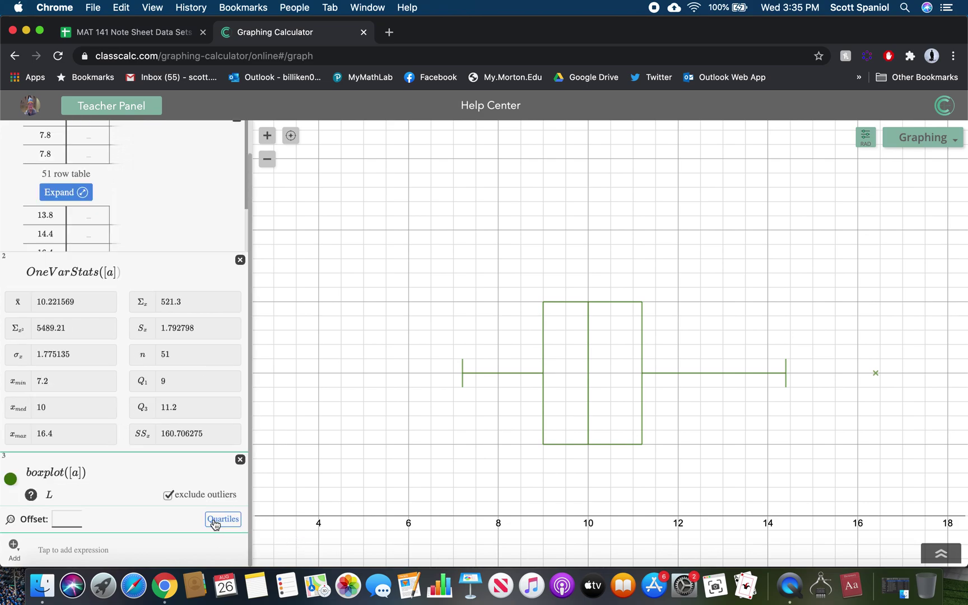
click(223, 521)
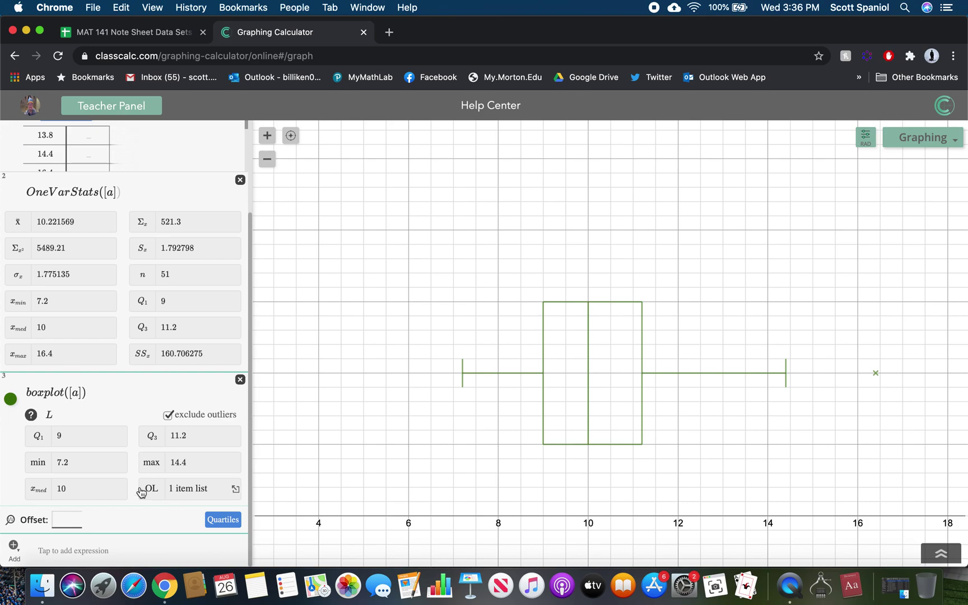
text(2)
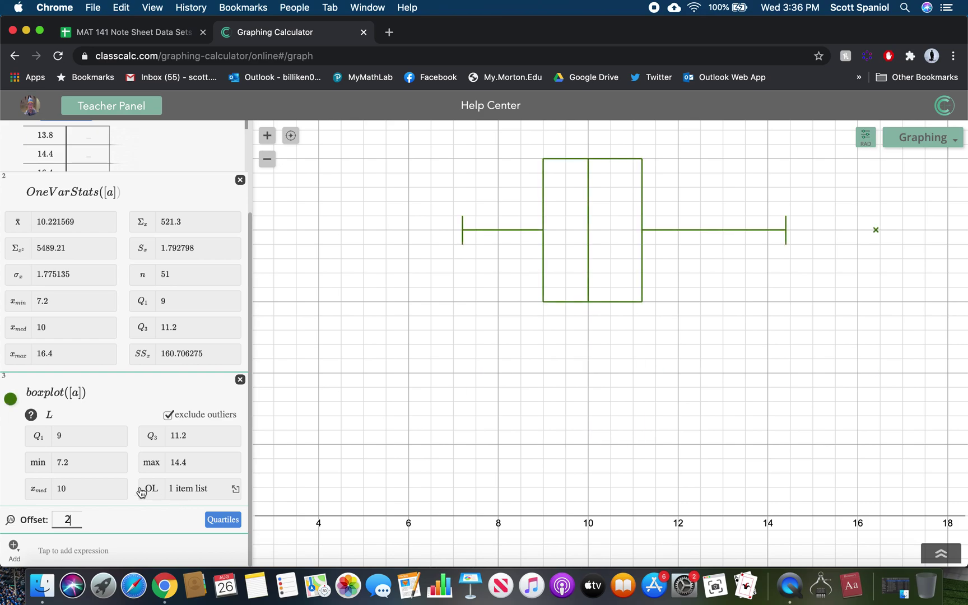
key(BackSpace)
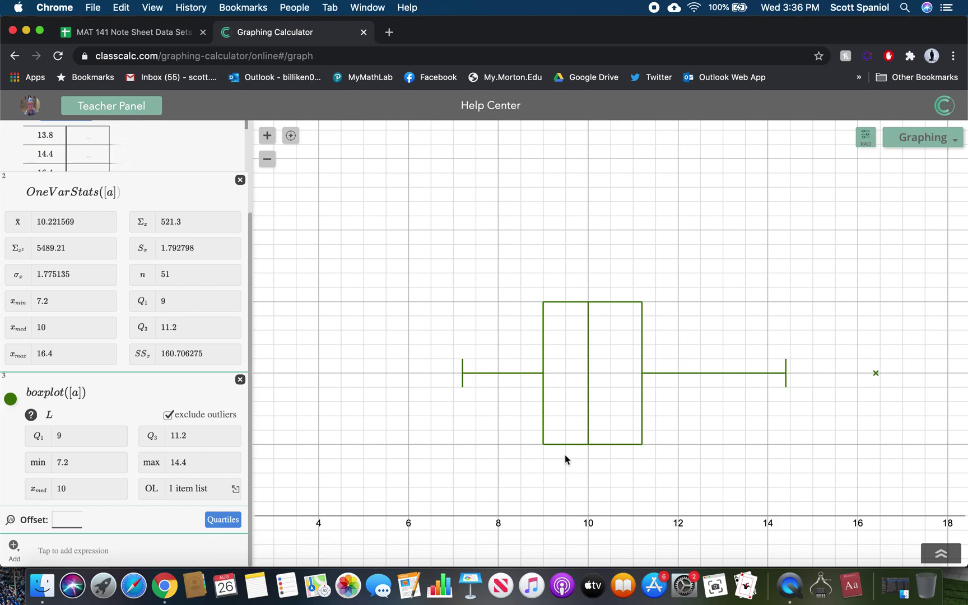
text(0)
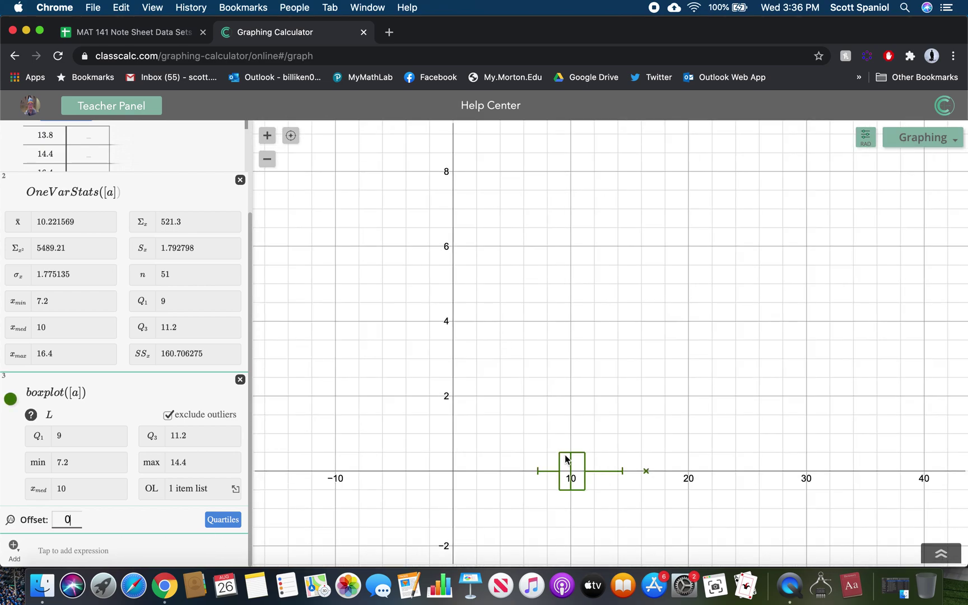
scroll(565, 458, up, 5)
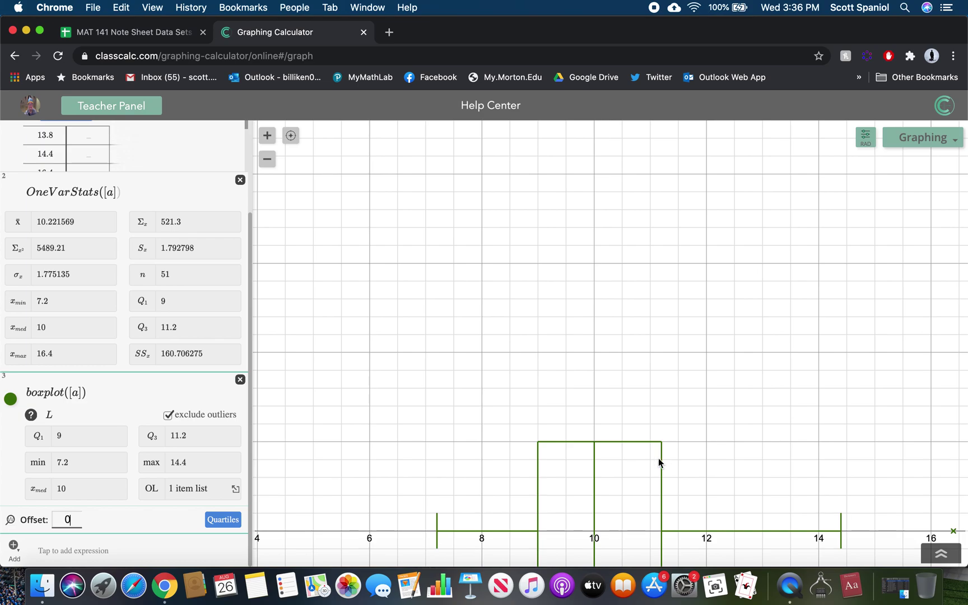
drag(721, 476, 702, 396)
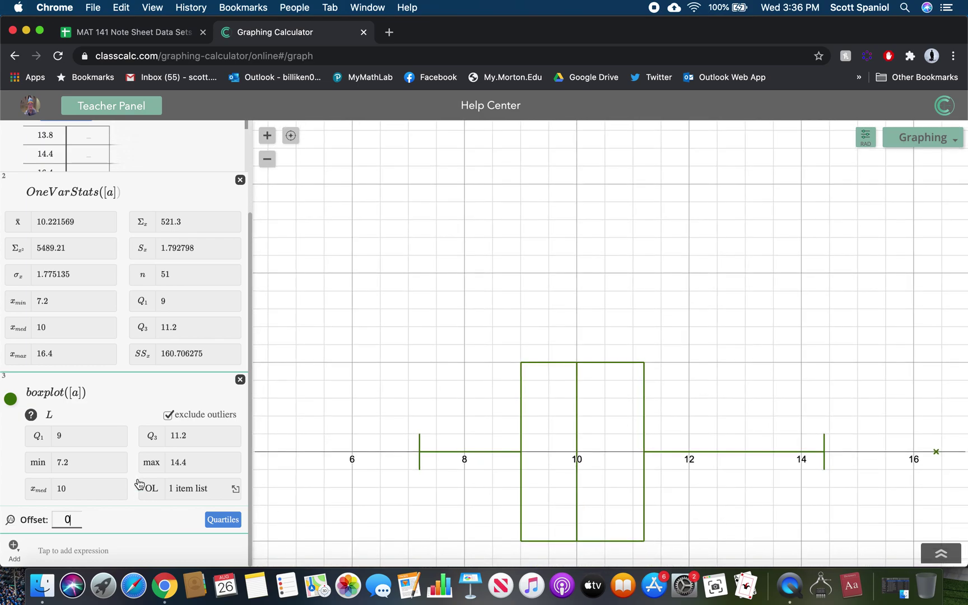
double_click(73, 512)
text(1)
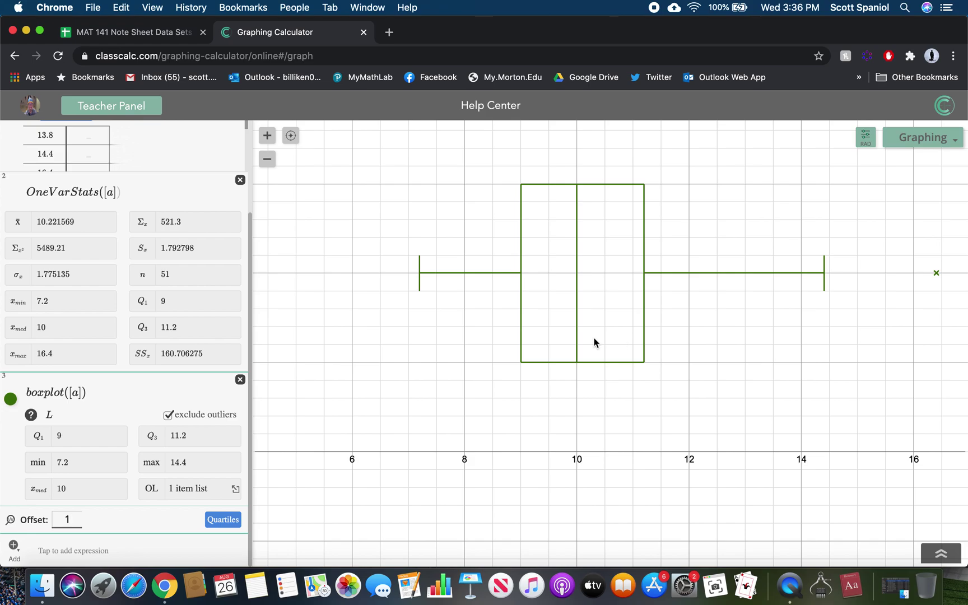
click(240, 380)
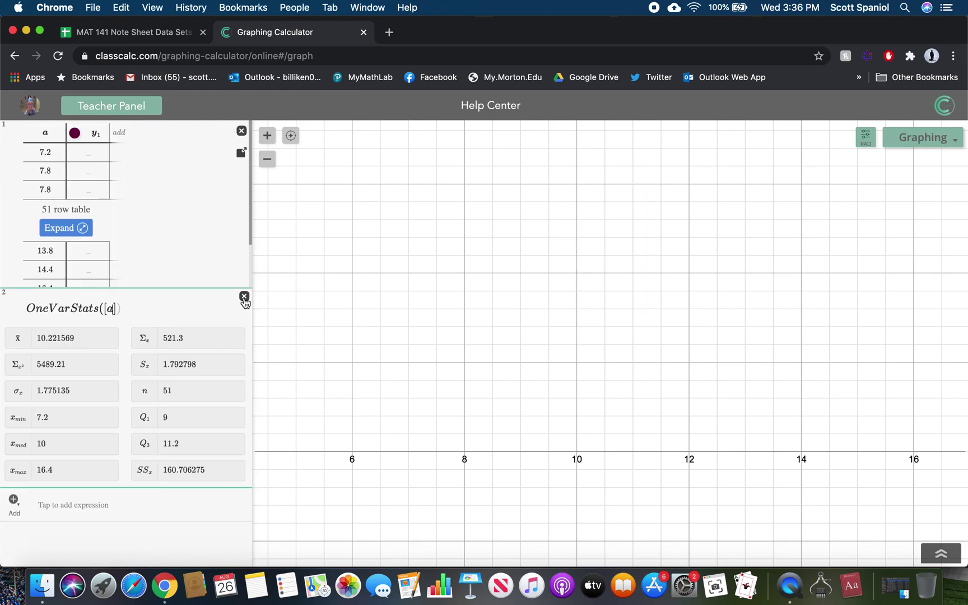
Step: Clear the ClassCalc expressions and delete the old five-number summary in cells C1:D5
click(239, 136)
click(155, 36)
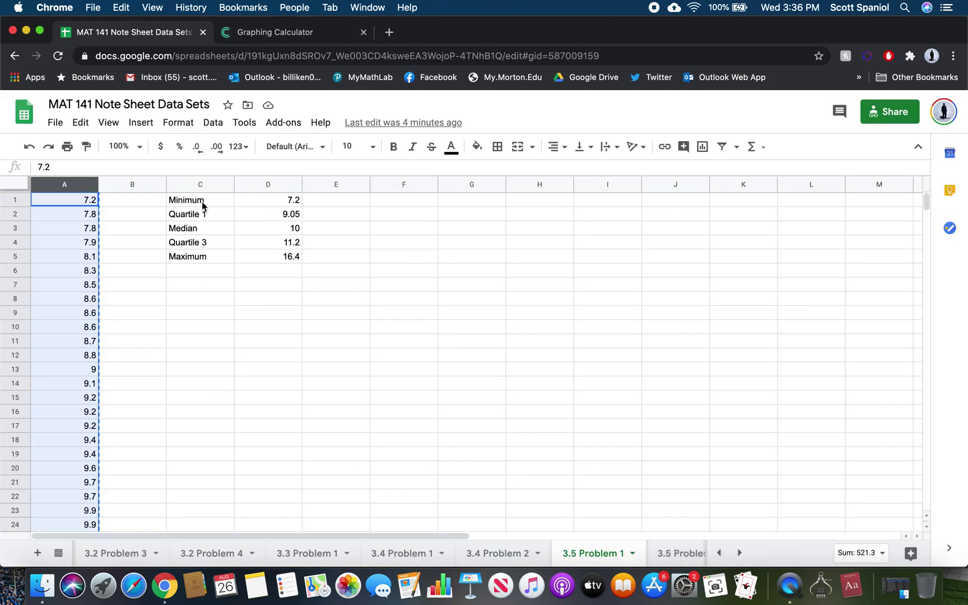
drag(203, 203, 279, 259)
key(Delete)
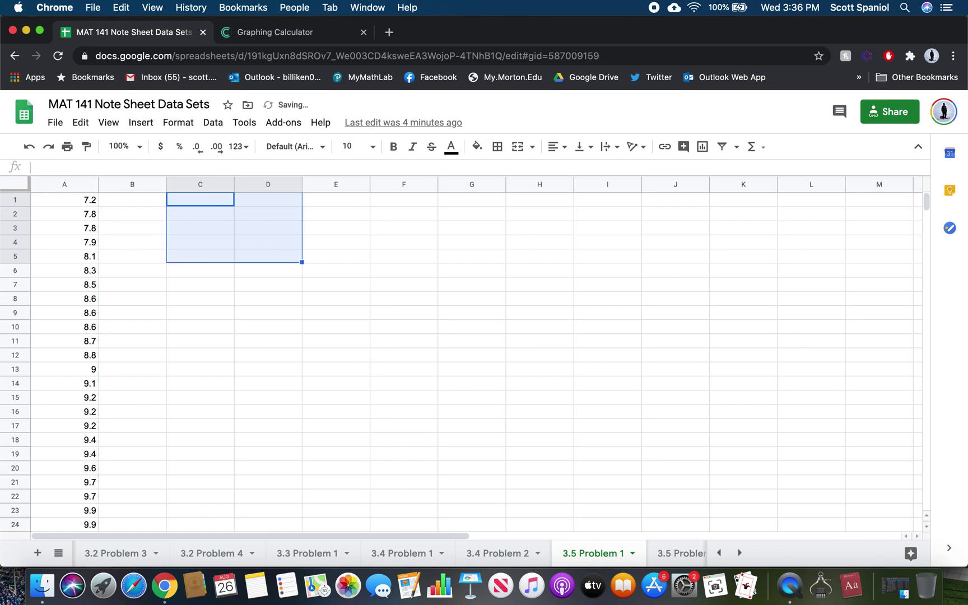
Step: Select the ages in column A of 3.5 Problem 2, then go back to ClassCalc
click(682, 554)
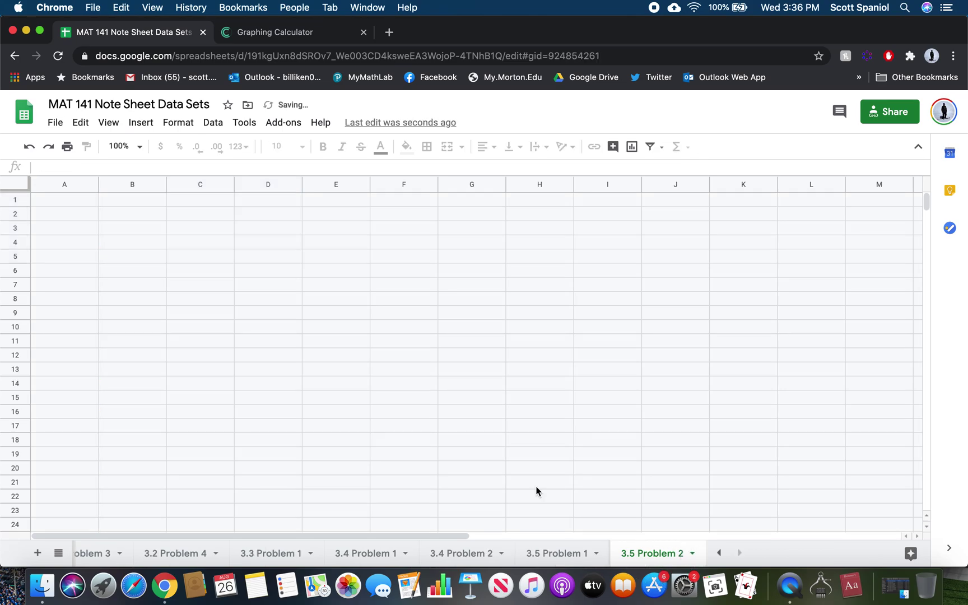
click(65, 184)
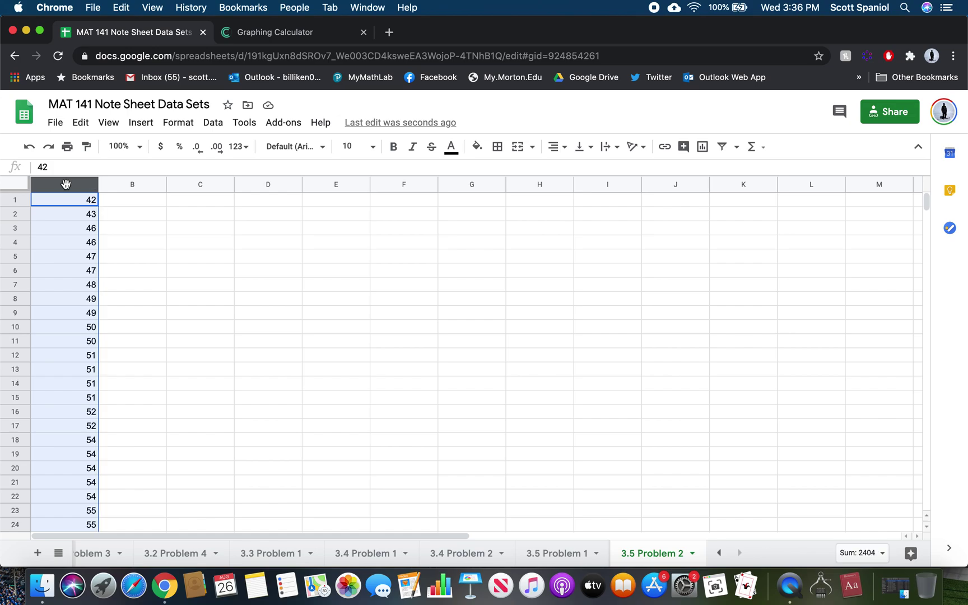
click(304, 34)
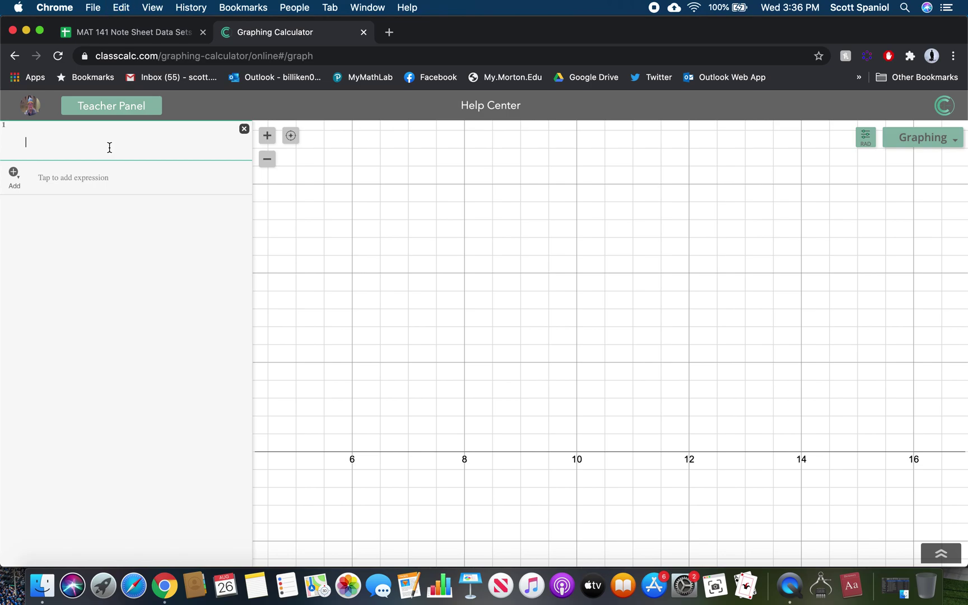
Step: Paste the 44 ages as a table column renamed from x1 to a, and enter boxplot([a])
key(super+v)
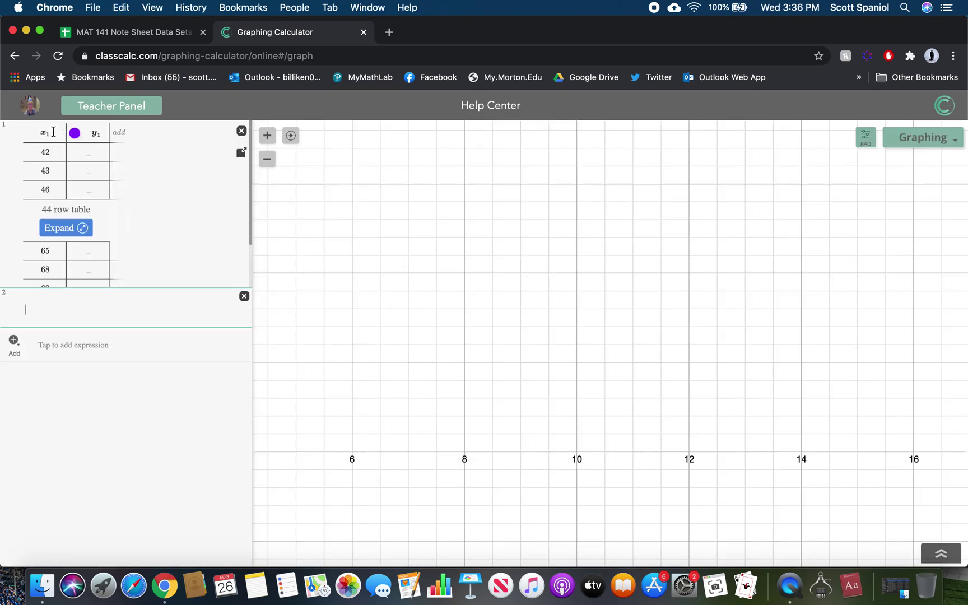
click(53, 131)
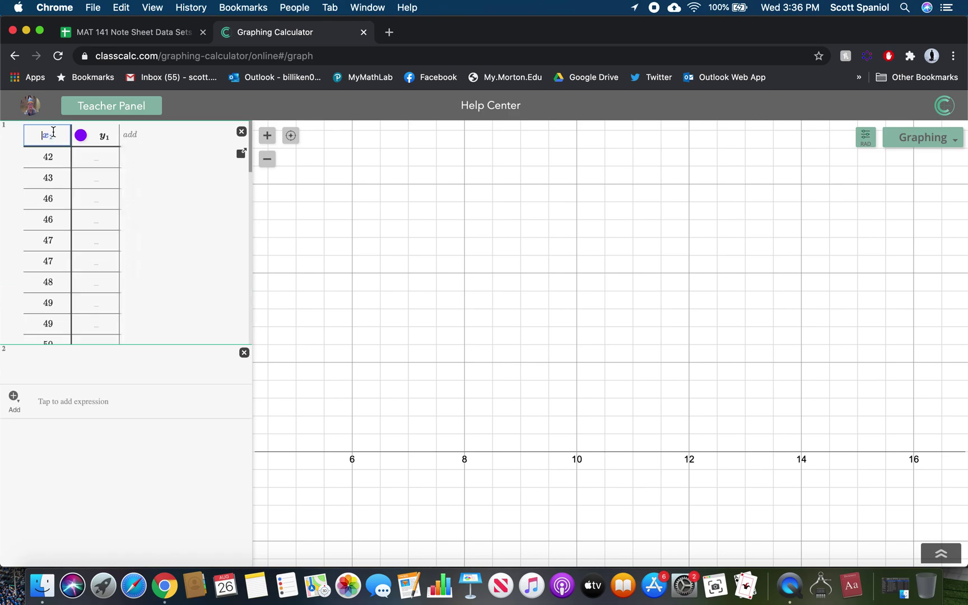
key(BackSpace)
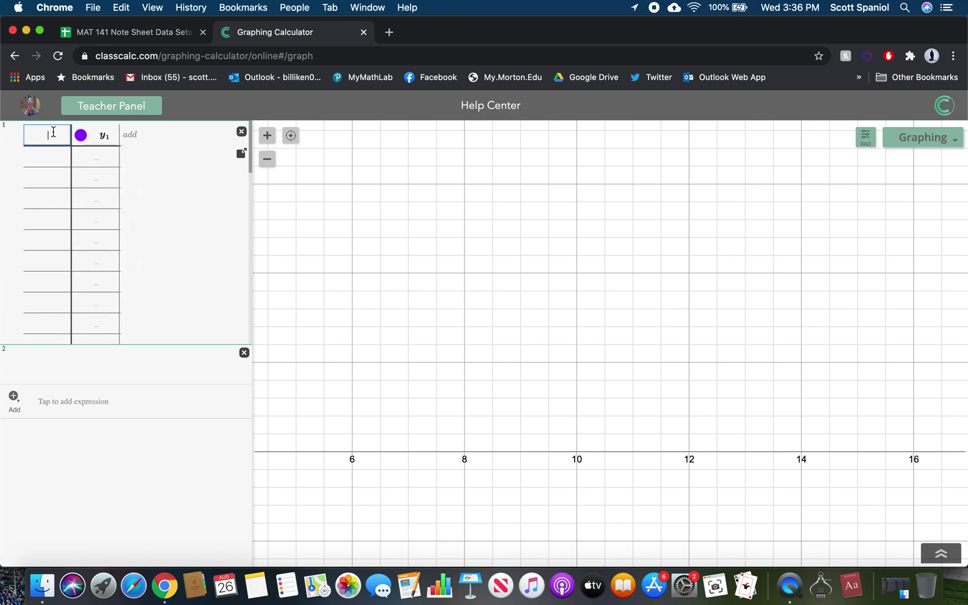
text(a)
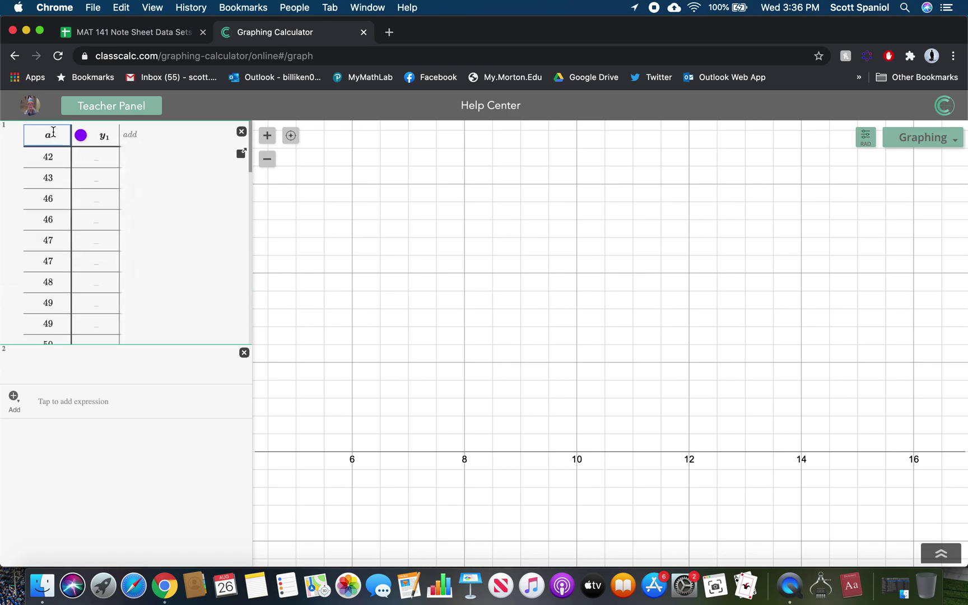
click(54, 366)
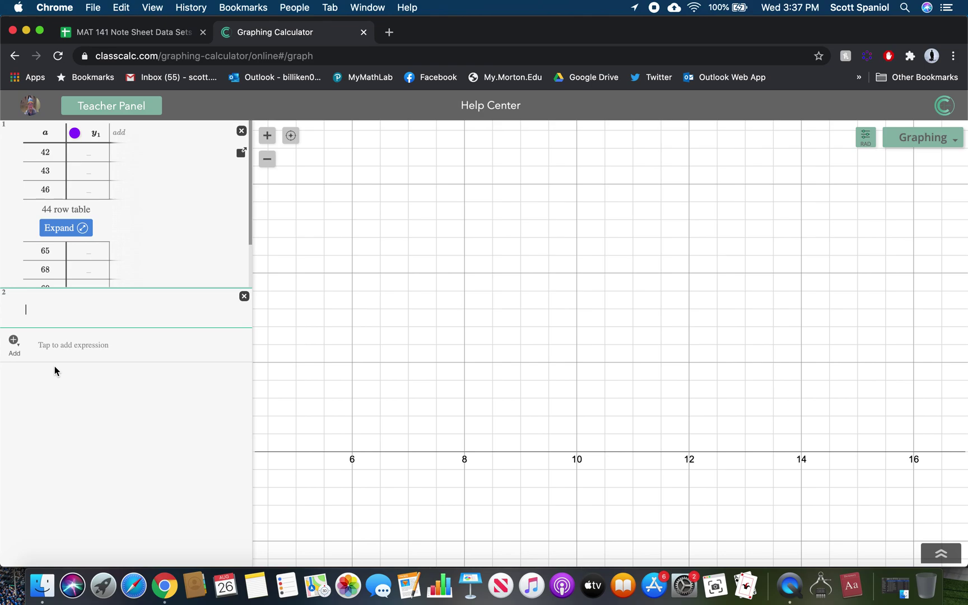
text(boxplot([)
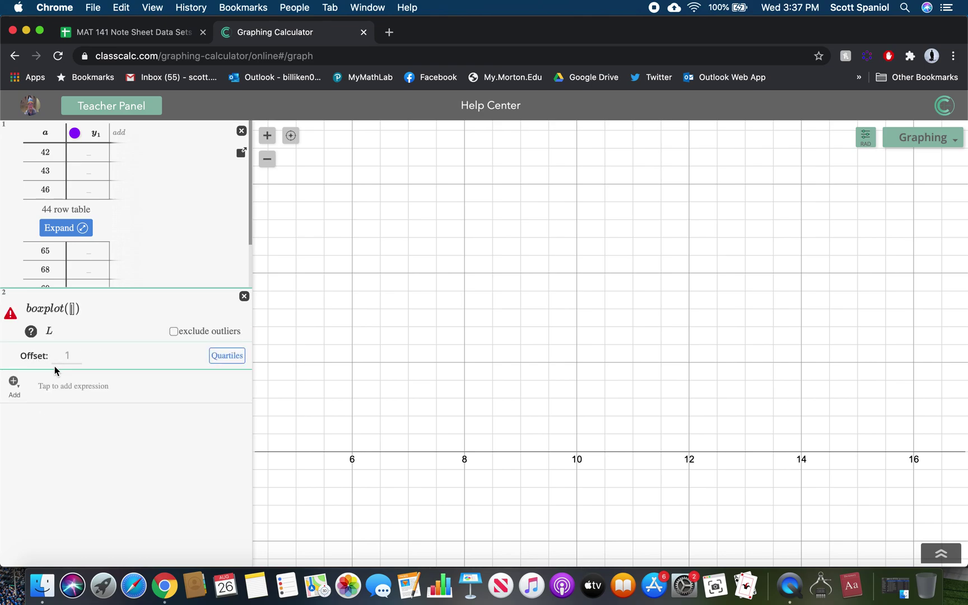
text(a)
Step: Plot the ages boxplot excluding outliers and show quartiles: Q1 50.5, median 54.5, Q3 57.5, outlier 69
key(Return)
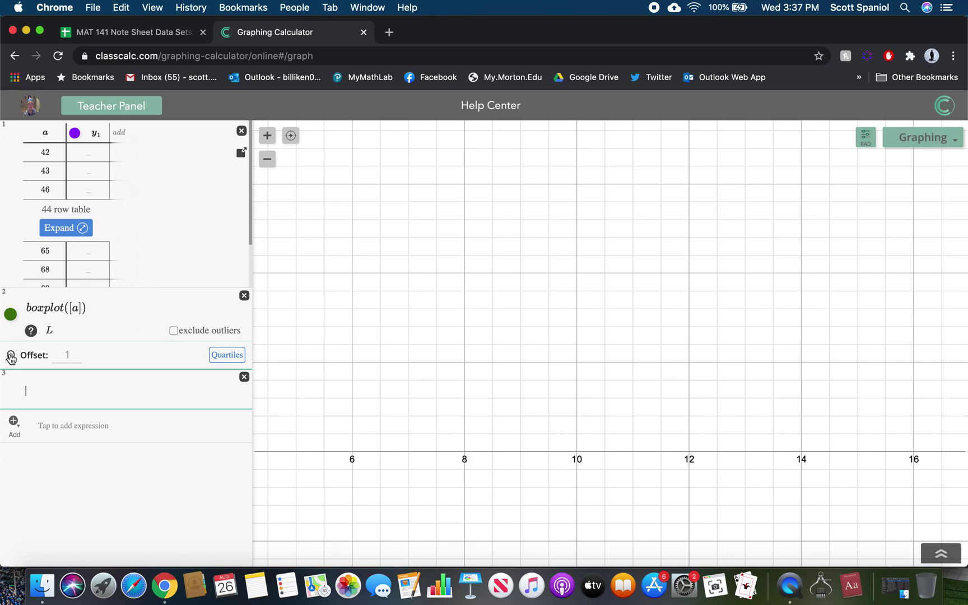
click(174, 332)
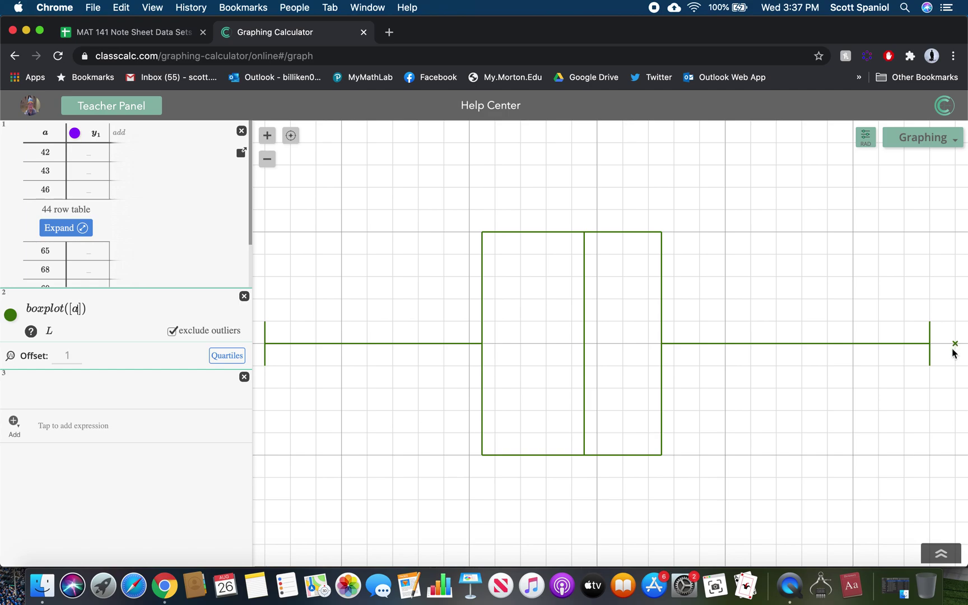
mouse_move(955, 345)
click(218, 358)
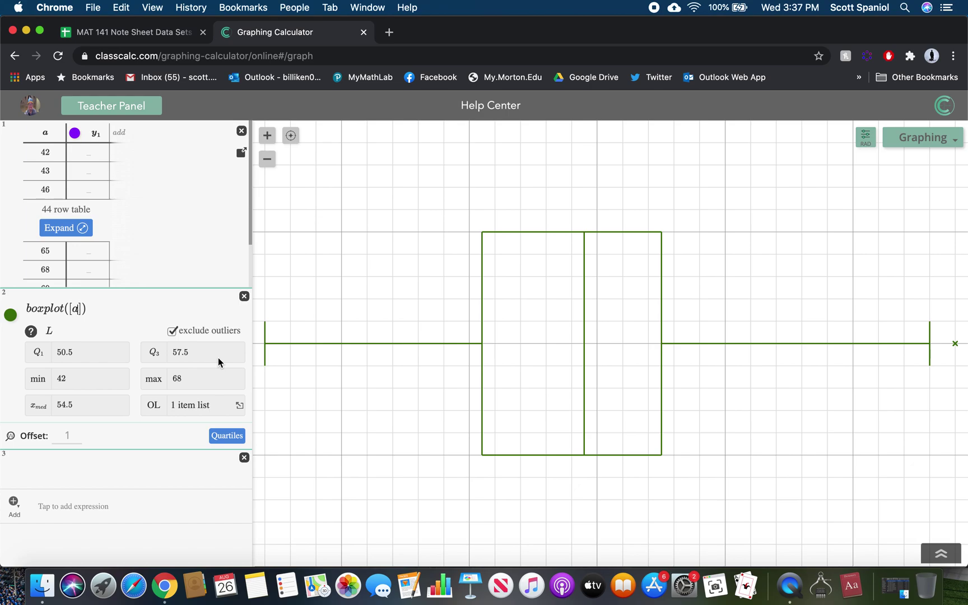
mouse_move(191, 410)
Step: Bring the QuickTime movie recording window forward and set its source to FaceTime HD Camera
click(790, 586)
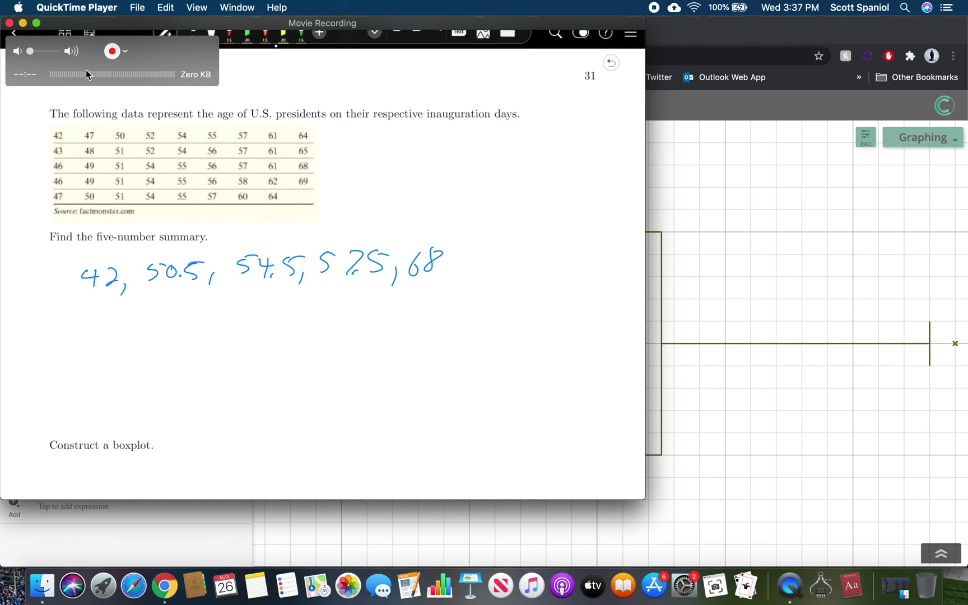
click(125, 51)
click(136, 78)
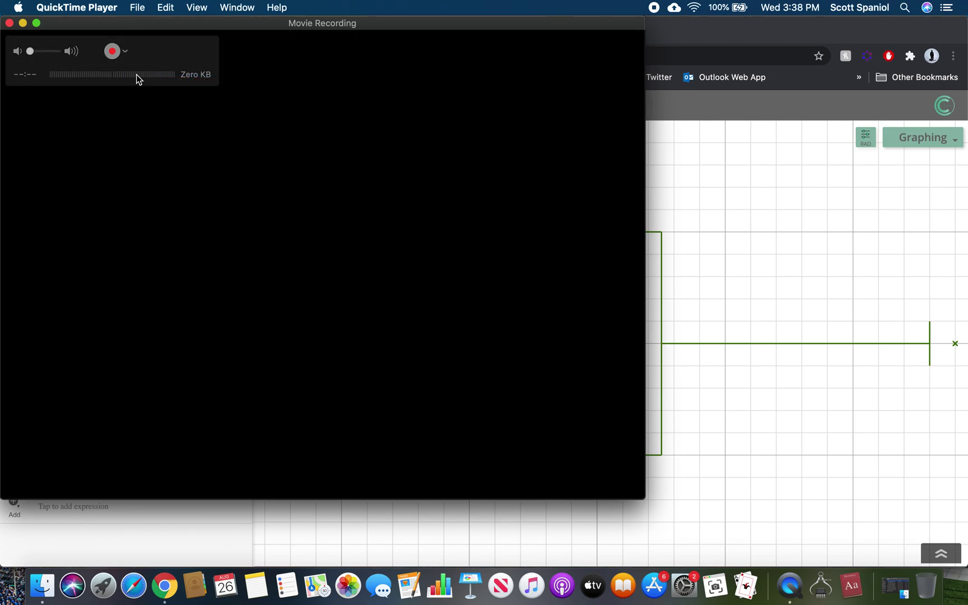